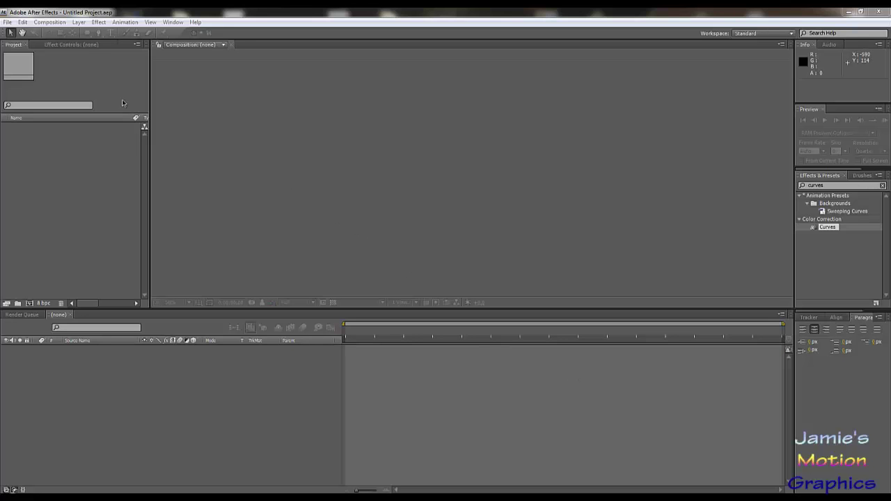
Create a new 1280 × 720 px composition with square pixels, 30 frames per second and a 30-second duration
{"action": "left_click", "coordinate": [57, 23]}
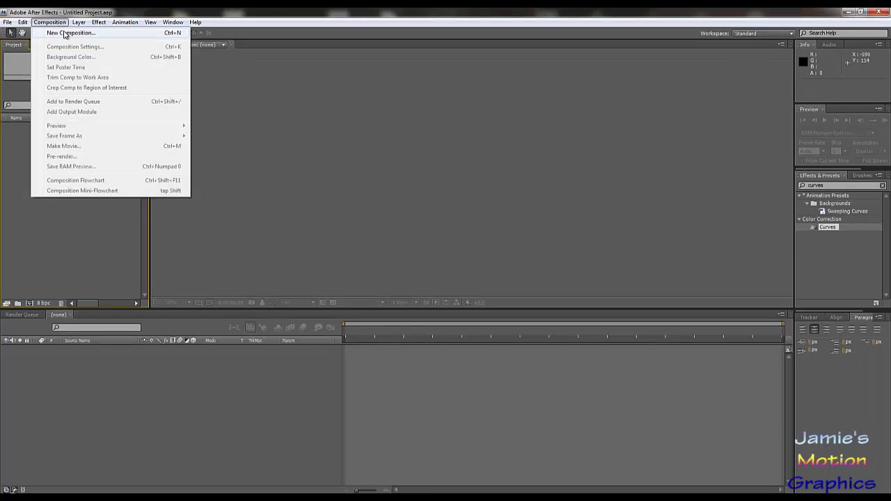
{"action": "left_click", "coordinate": [70, 33]}
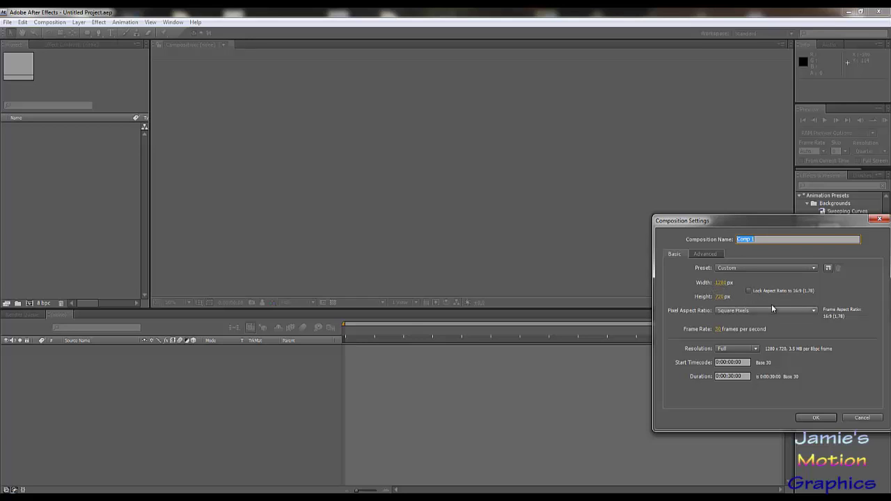
{"action": "left_click", "coordinate": [809, 417]}
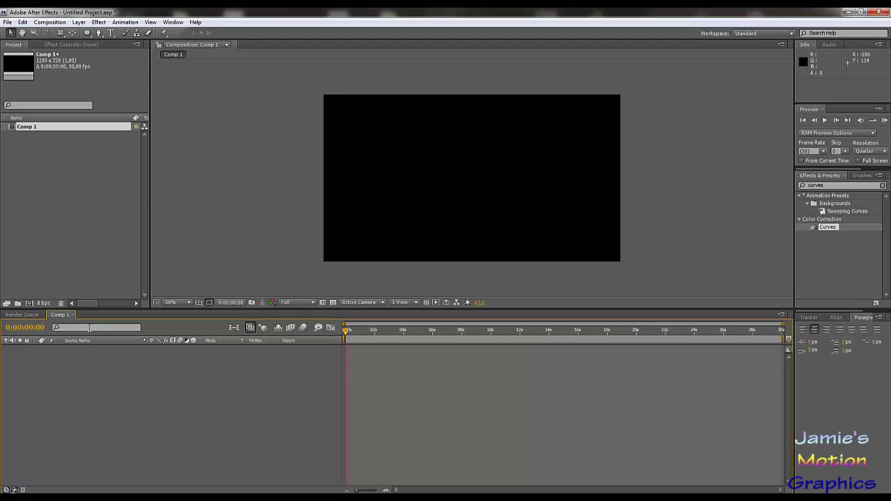
Start a new 1280 × 720 px solid layer and look over its color and size settings
{"action": "left_click", "coordinate": [77, 22]}
{"action": "mouse_move", "coordinate": [83, 35]}
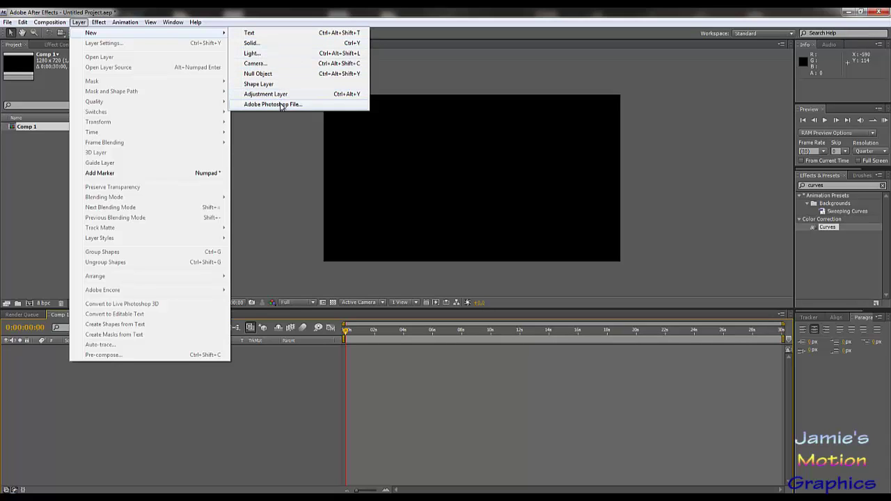
{"action": "left_click", "coordinate": [171, 23]}
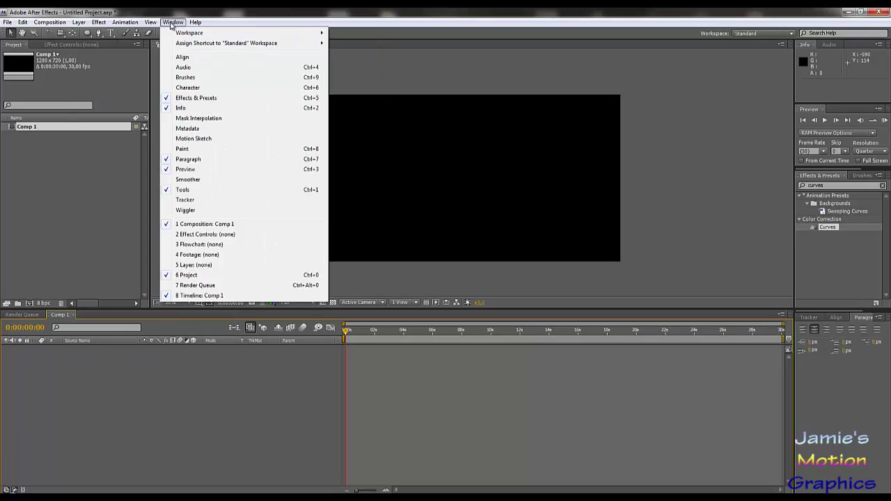
{"action": "mouse_move", "coordinate": [115, 36]}
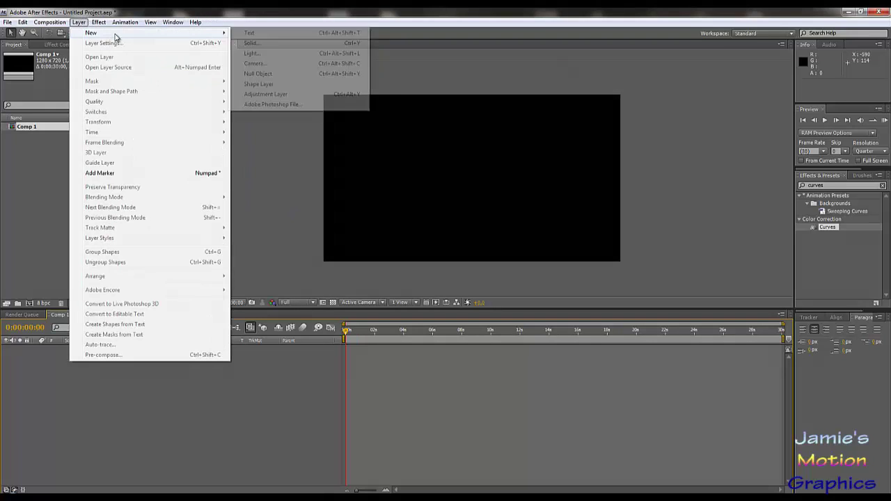
{"action": "left_click", "coordinate": [251, 43]}
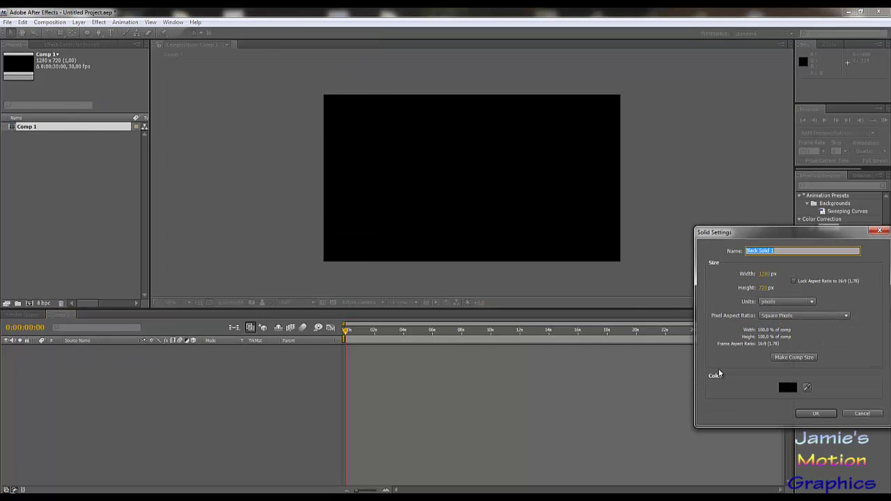
{"action": "left_click", "coordinate": [788, 386]}
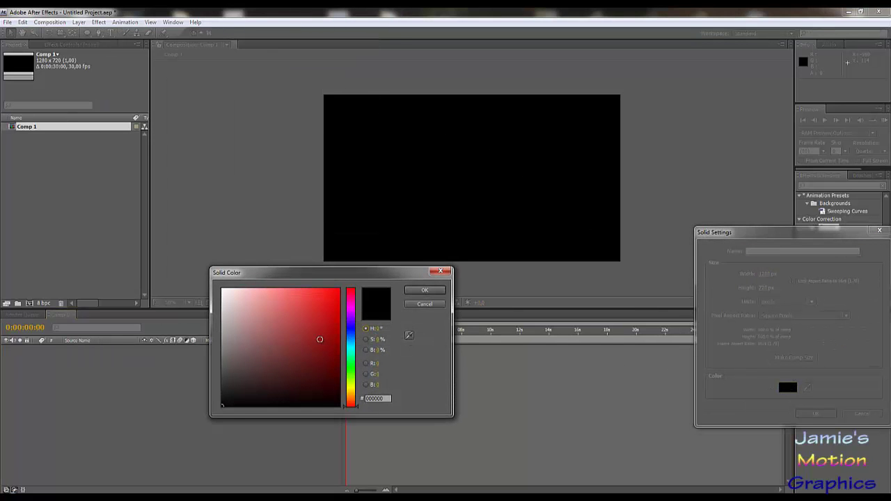
{"action": "left_click", "coordinate": [425, 302]}
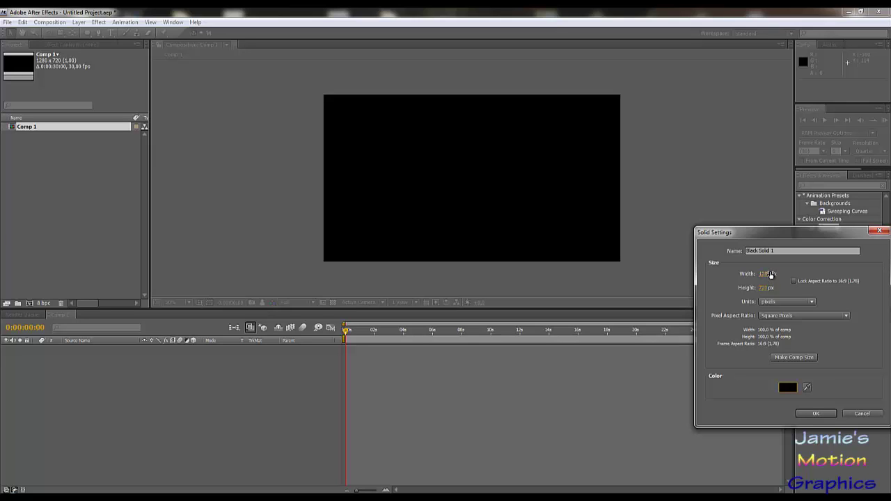
{"action": "left_click_drag", "start_coordinate": [771, 279], "coordinate": [764, 275]}
Try bright red as the solid's color, and sample the interface's dark gray with the eyedropper
{"action": "left_click", "coordinate": [789, 388]}
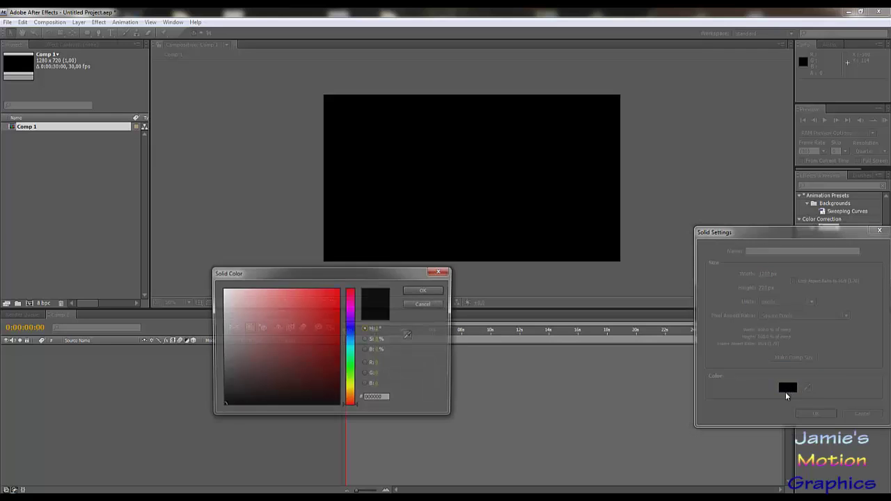
{"action": "left_click_drag", "start_coordinate": [310, 345], "coordinate": [364, 266]}
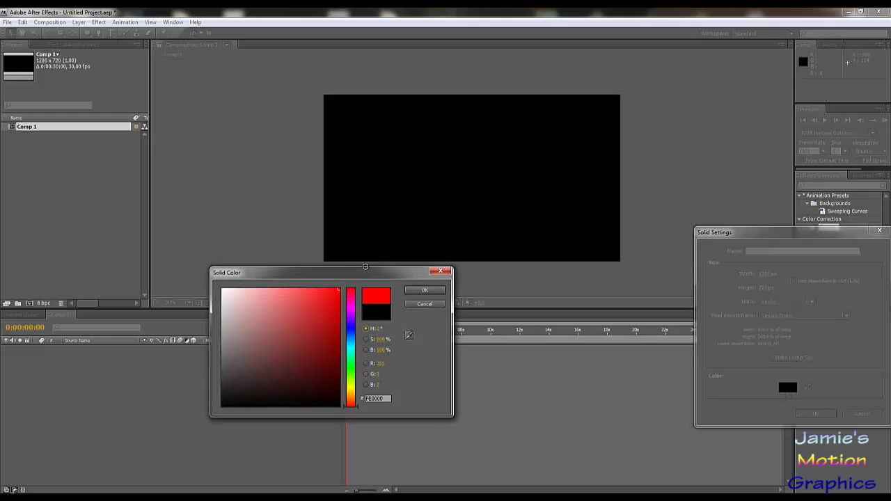
{"action": "left_click", "coordinate": [425, 290]}
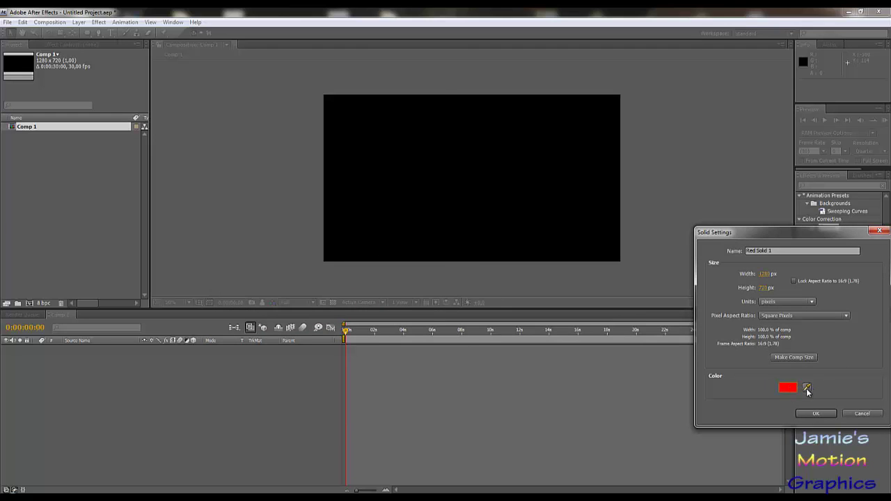
{"action": "left_click", "coordinate": [806, 389]}
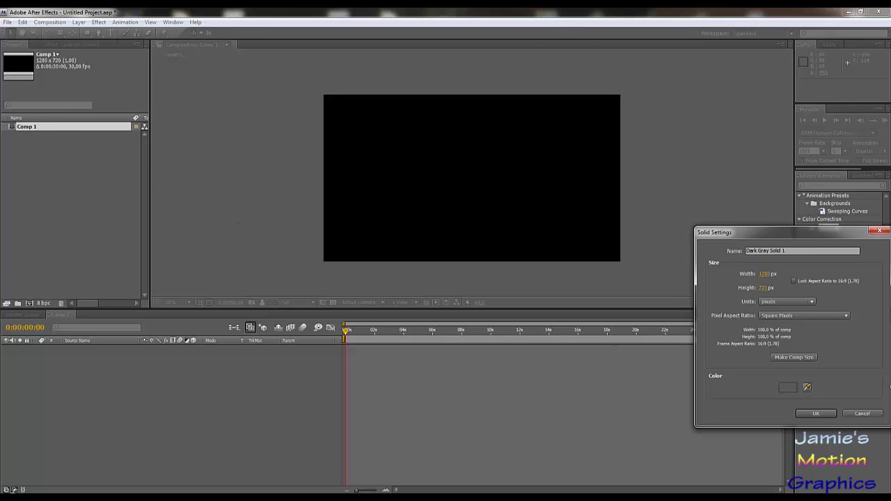
{"action": "left_click", "coordinate": [809, 394]}
Set the new solid's color to pure red and add it to the composition
{"action": "left_click", "coordinate": [788, 389]}
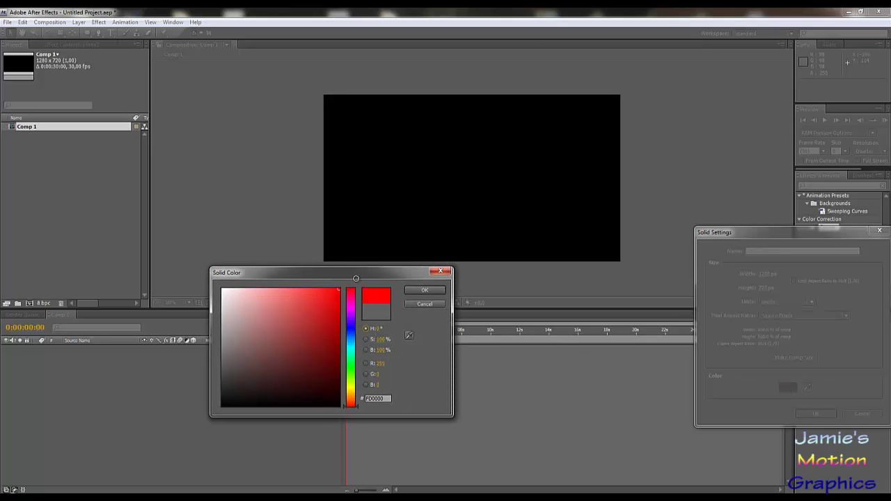
{"action": "left_click", "coordinate": [425, 290]}
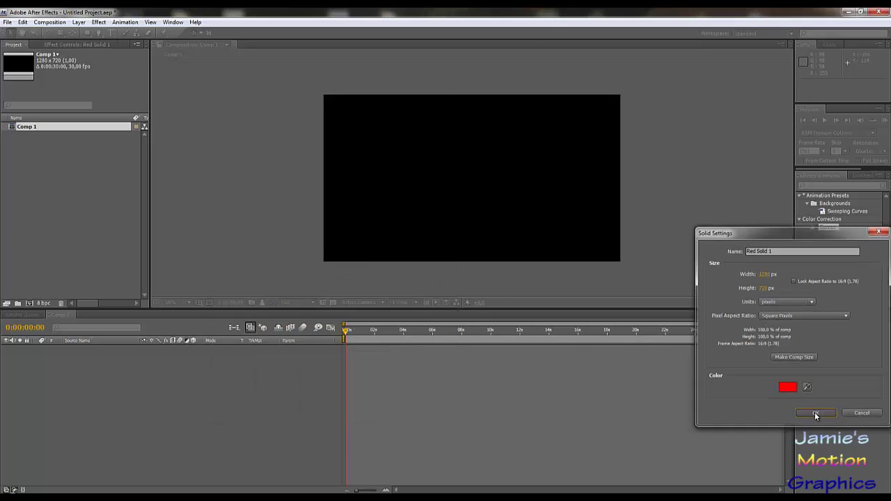
{"action": "left_click", "coordinate": [814, 412]}
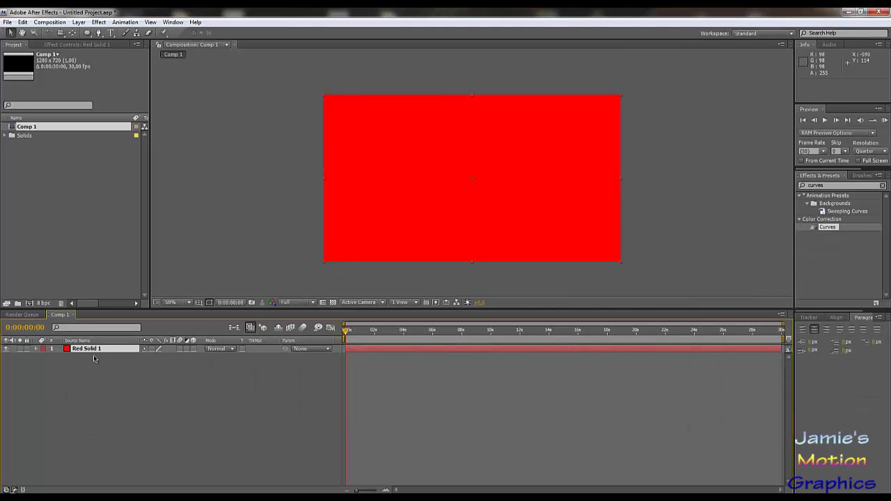
Add a second 1280 × 720 px solid layer colored blue (0012FF)
{"action": "left_click", "coordinate": [77, 22]}
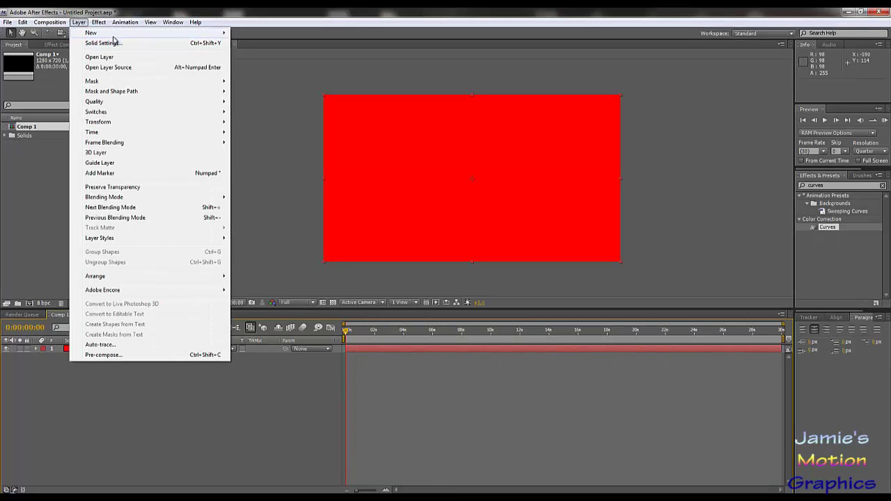
{"action": "mouse_move", "coordinate": [115, 34]}
{"action": "left_click", "coordinate": [268, 44]}
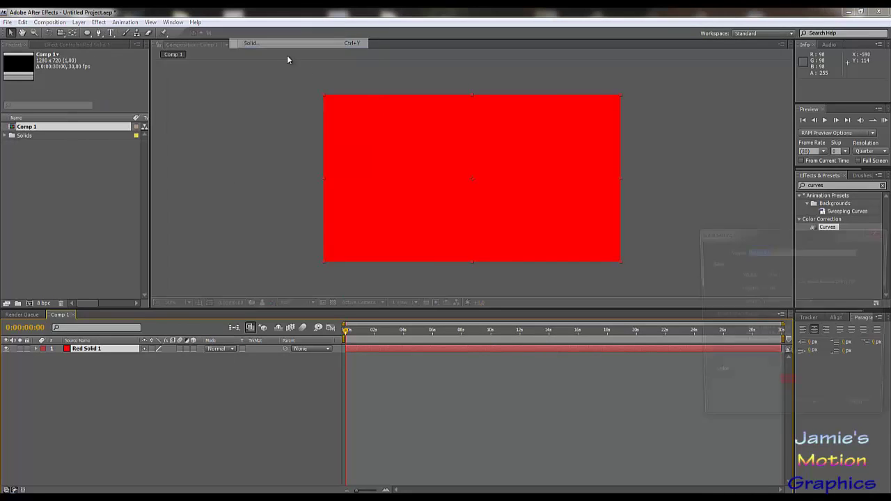
{"action": "left_click", "coordinate": [791, 388]}
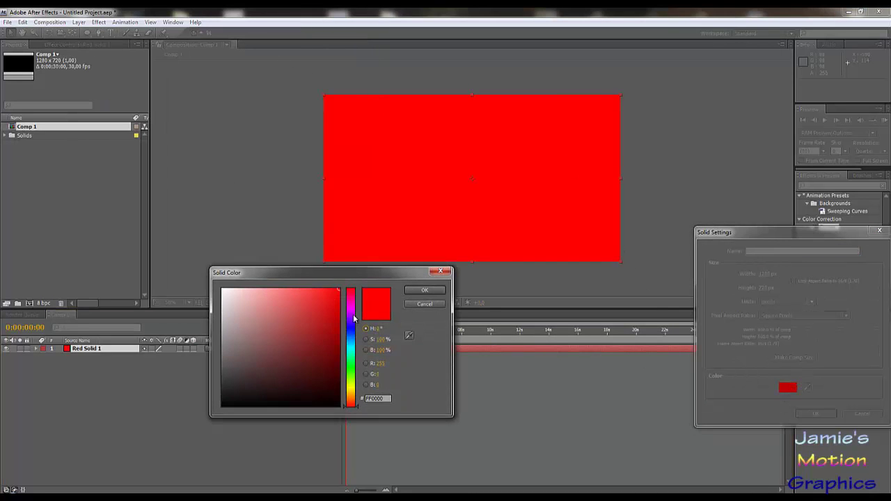
{"action": "left_click", "coordinate": [350, 329]}
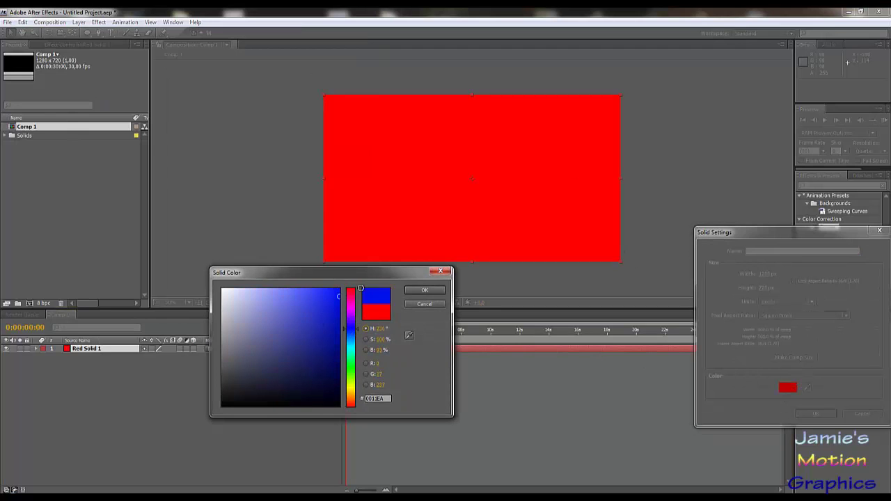
{"action": "left_click", "coordinate": [418, 293]}
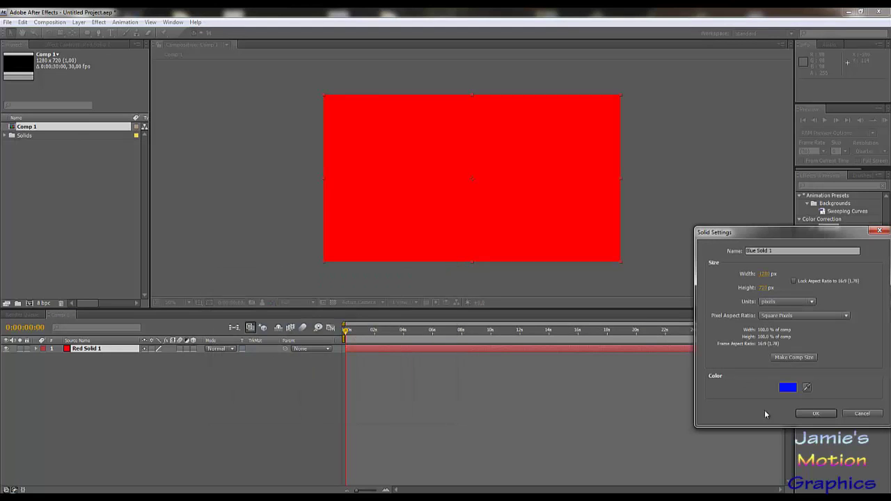
{"action": "left_click", "coordinate": [805, 413]}
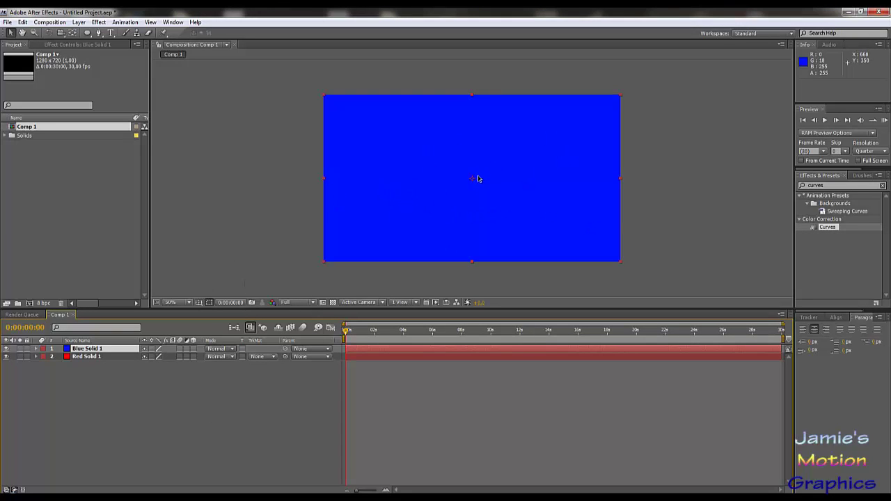
Place the blue solid beneath the red one in the layer stack and try moving it diagonally to about 890, 566
{"action": "mouse_move", "coordinate": [90, 354]}
{"action": "left_mouse_down"}
{"action": "mouse_move", "coordinate": [91, 367]}
{"action": "mouse_move", "coordinate": [89, 351]}
{"action": "mouse_move", "coordinate": [89, 360]}
{"action": "left_mouse_up"}
{"action": "left_click", "coordinate": [89, 350]}
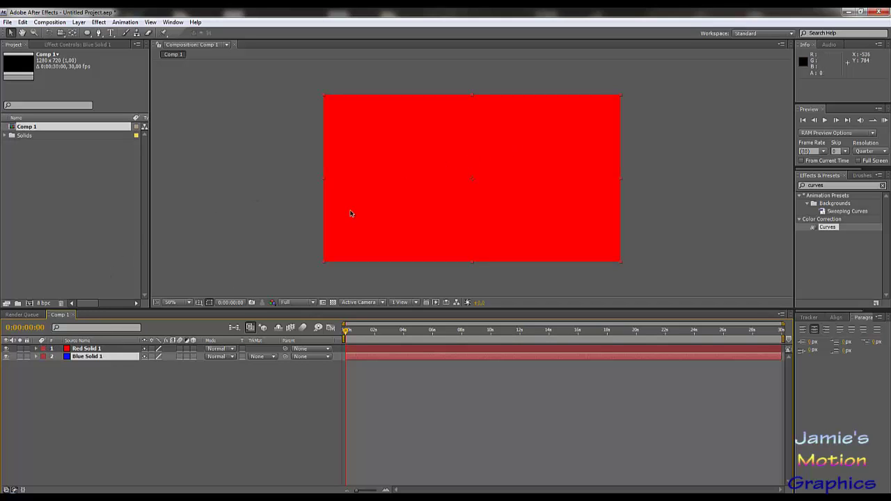
{"action": "left_click_drag", "start_coordinate": [447, 185], "coordinate": [506, 238]}
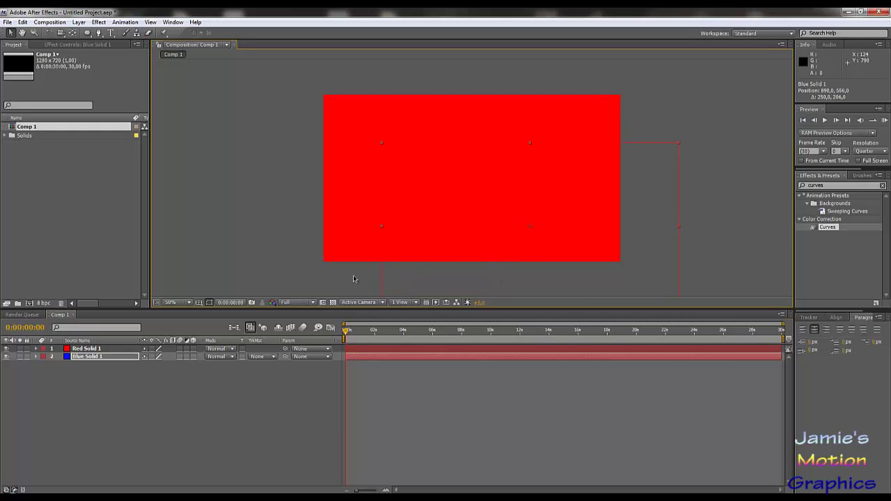
Offset the red solid to about 916, 524 and the blue solid to about 814, 426 in the composition
{"action": "left_click", "coordinate": [87, 348]}
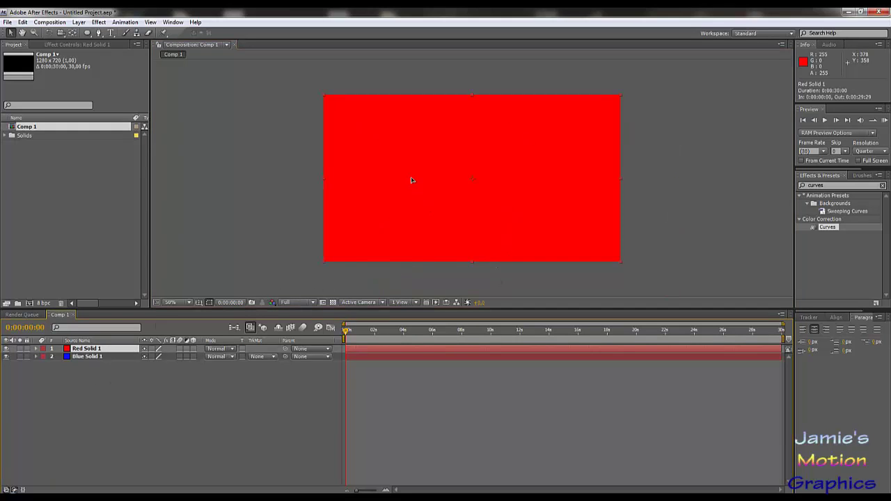
{"action": "left_click_drag", "start_coordinate": [409, 181], "coordinate": [476, 219]}
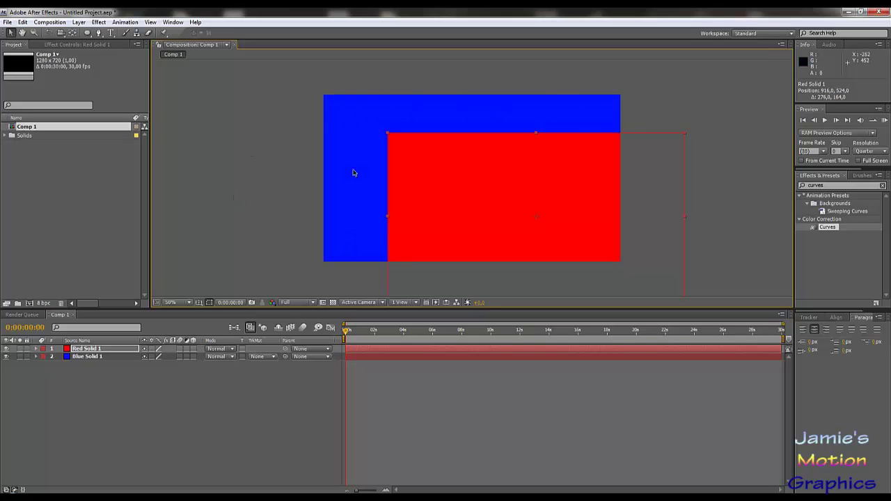
{"action": "left_click_drag", "start_coordinate": [352, 135], "coordinate": [391, 149]}
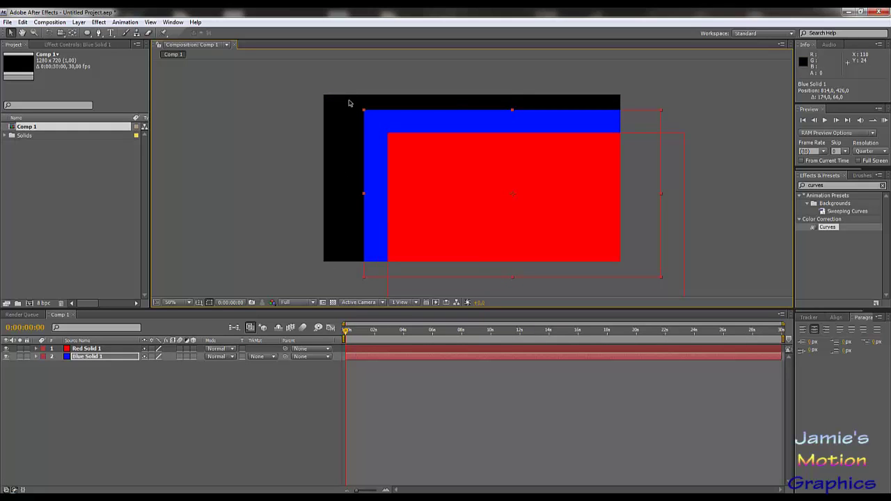
Check the composition's empty area against the transparency grid, and restore the black background display
{"action": "left_click", "coordinate": [332, 303]}
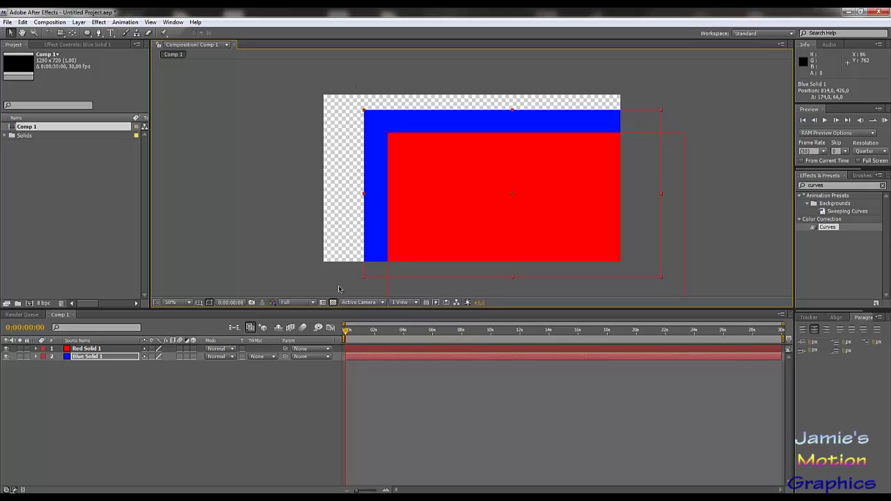
{"action": "left_click", "coordinate": [332, 303]}
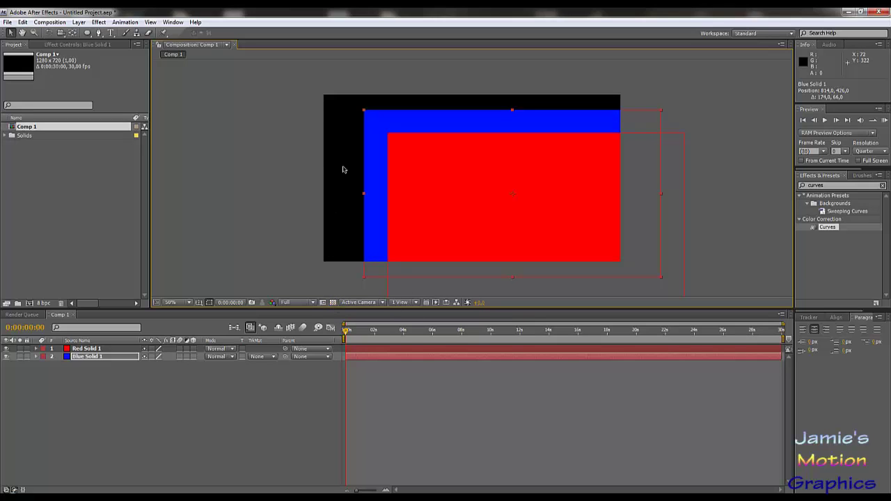
Add a green (06FF00) 1280 × 720 px solid layer and place it between the red and blue solids in the stack
{"action": "left_click", "coordinate": [79, 22]}
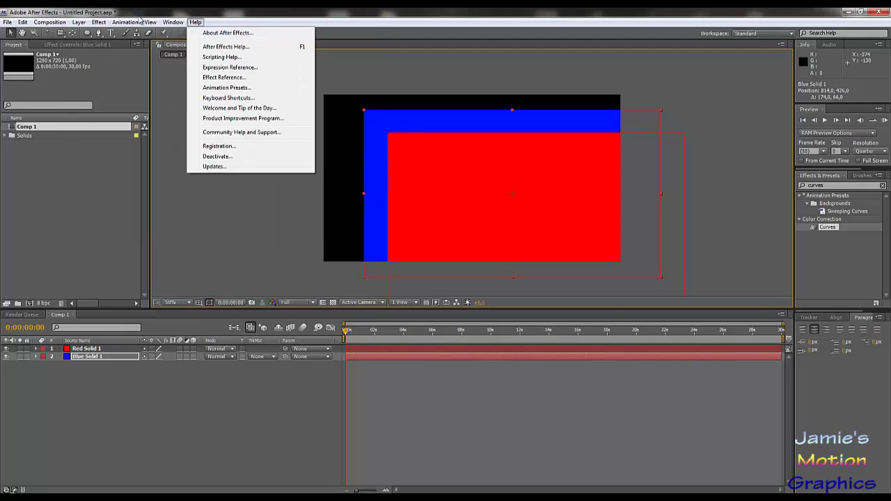
{"action": "mouse_move", "coordinate": [139, 34]}
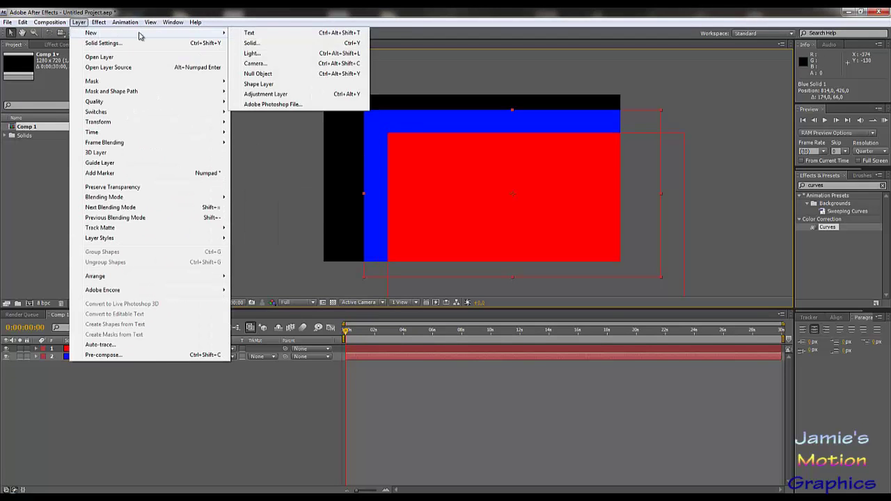
{"action": "left_click", "coordinate": [251, 43]}
{"action": "left_click", "coordinate": [787, 387]}
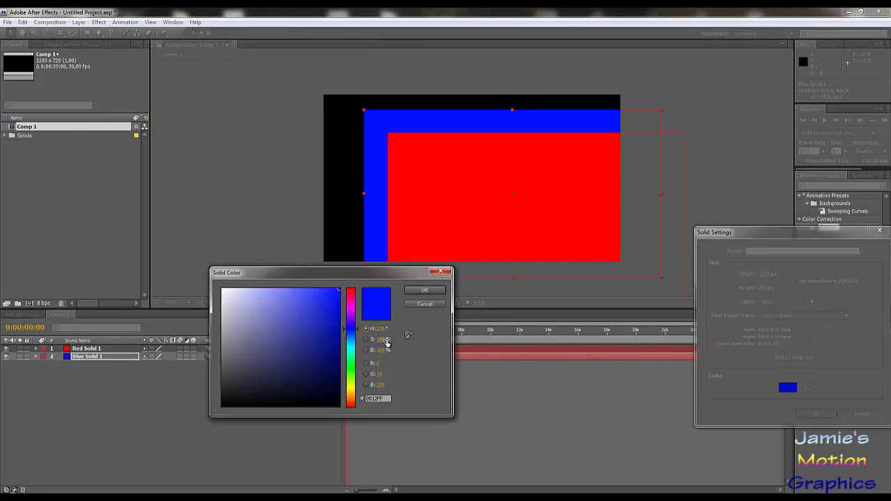
{"action": "left_click", "coordinate": [352, 368]}
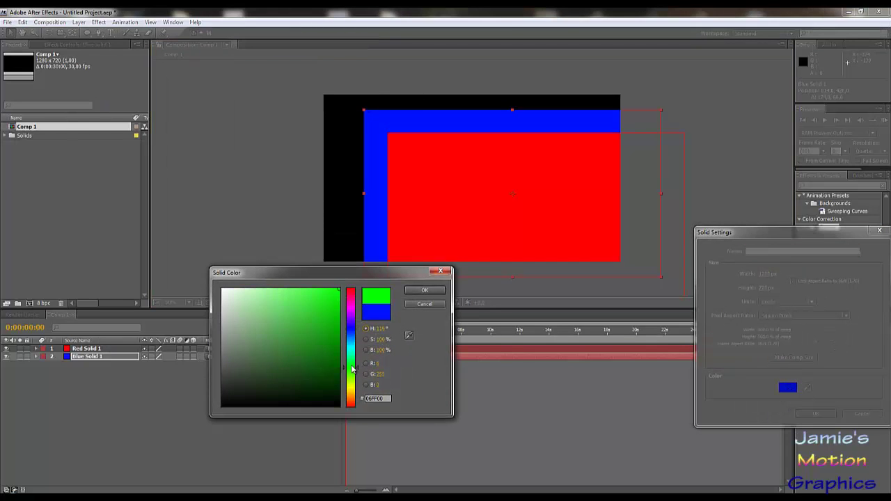
{"action": "left_click", "coordinate": [423, 289]}
{"action": "left_click", "coordinate": [816, 414]}
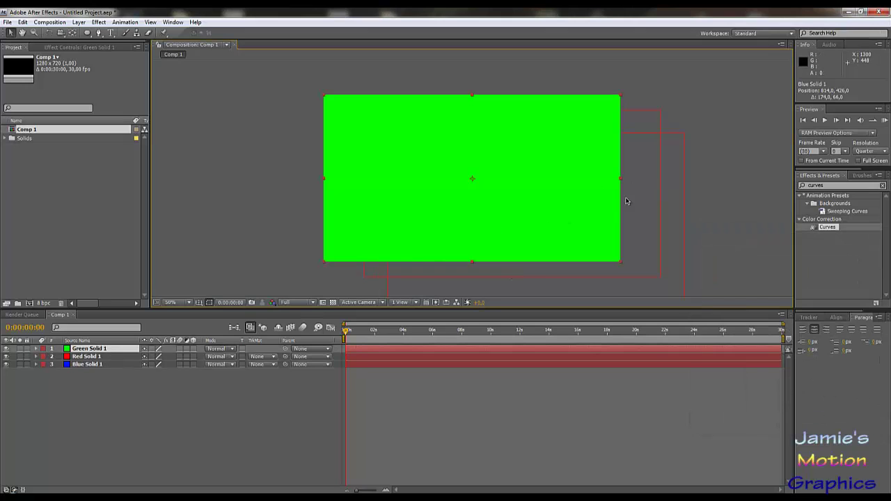
{"action": "left_click_drag", "start_coordinate": [85, 352], "coordinate": [88, 361]}
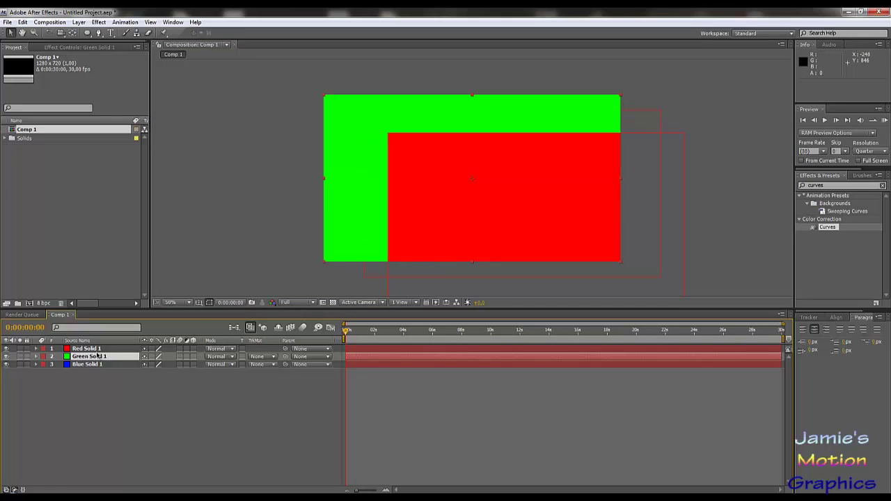
Move the green solid beneath the blue solid, to the bottom of the layer stack
{"action": "left_click_drag", "start_coordinate": [87, 359], "coordinate": [91, 374]}
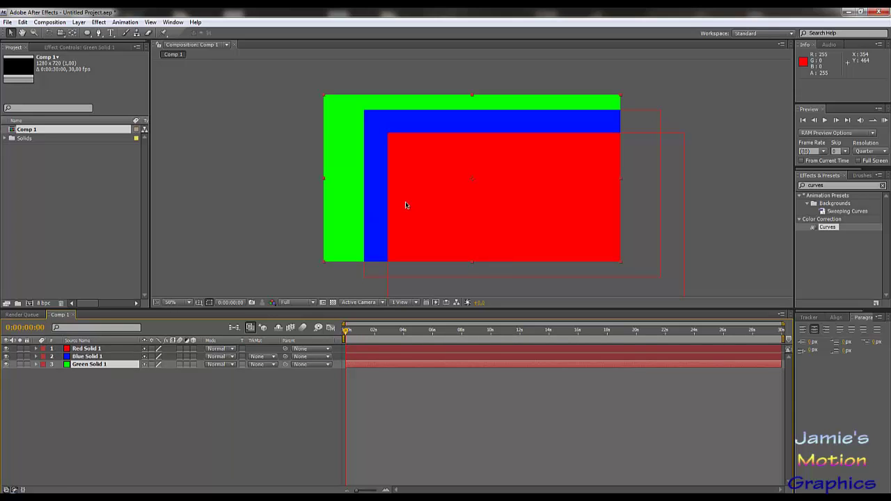
{"action": "right_click", "coordinate": [83, 357]}
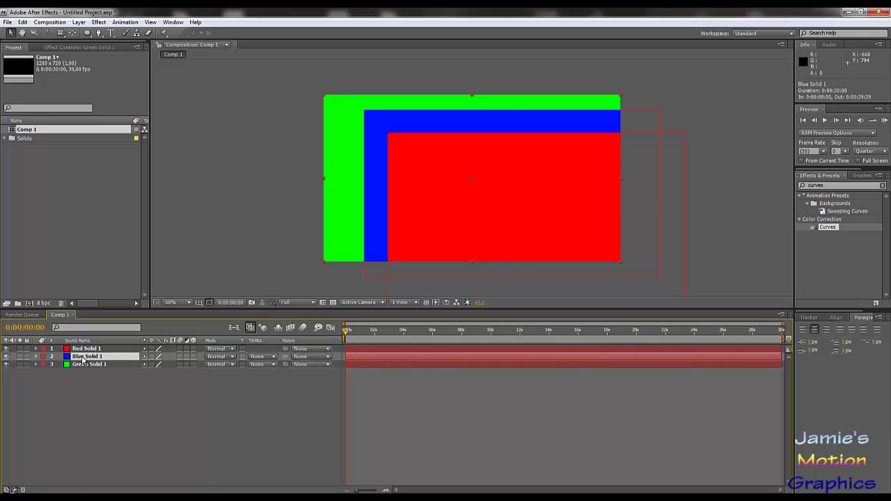
{"action": "left_click", "coordinate": [64, 387]}
Expand all three solid layers and reset the transforms of the blue and red solids
{"action": "left_click", "coordinate": [37, 356]}
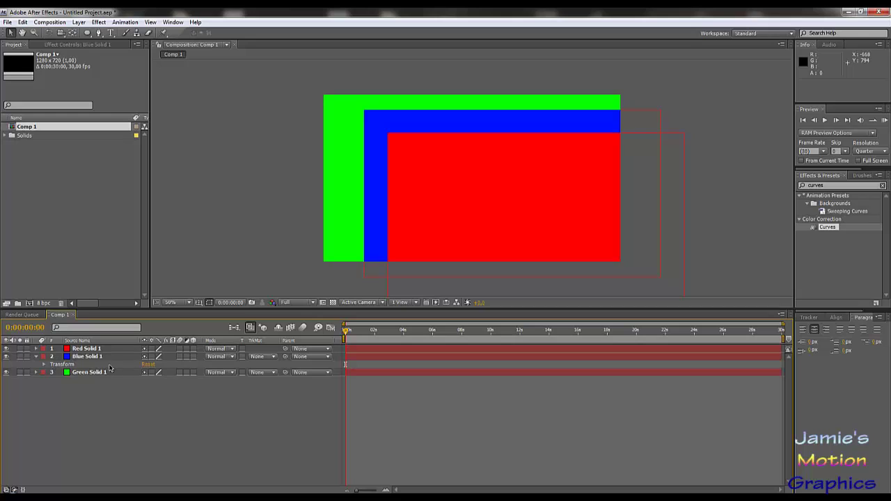
{"action": "left_click", "coordinate": [36, 348]}
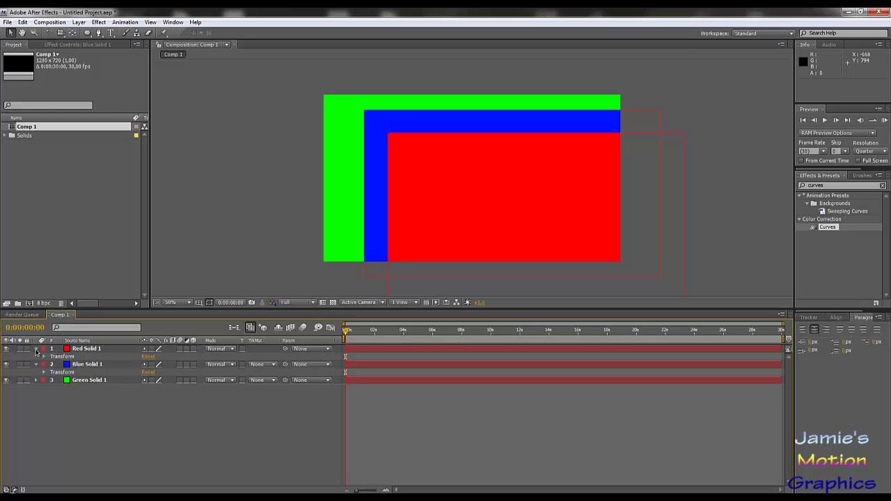
{"action": "left_click", "coordinate": [37, 380]}
{"action": "left_click", "coordinate": [148, 372]}
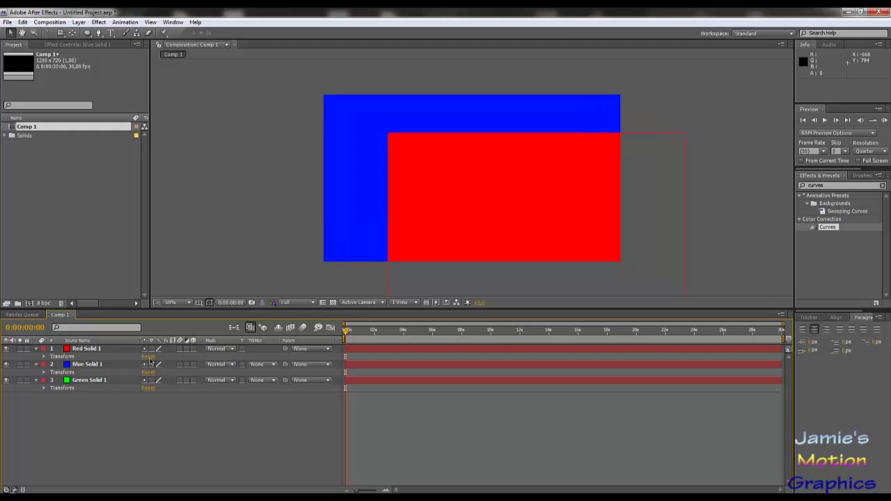
{"action": "left_click", "coordinate": [148, 356]}
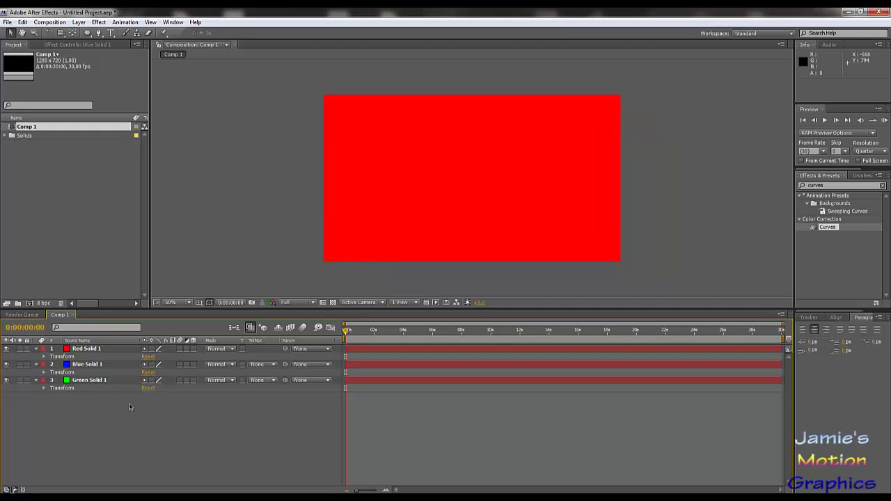
Expand the red solid's Transform properties, try lower opacity values including 77%, and set its opacity back to 100%
{"action": "left_click", "coordinate": [36, 365]}
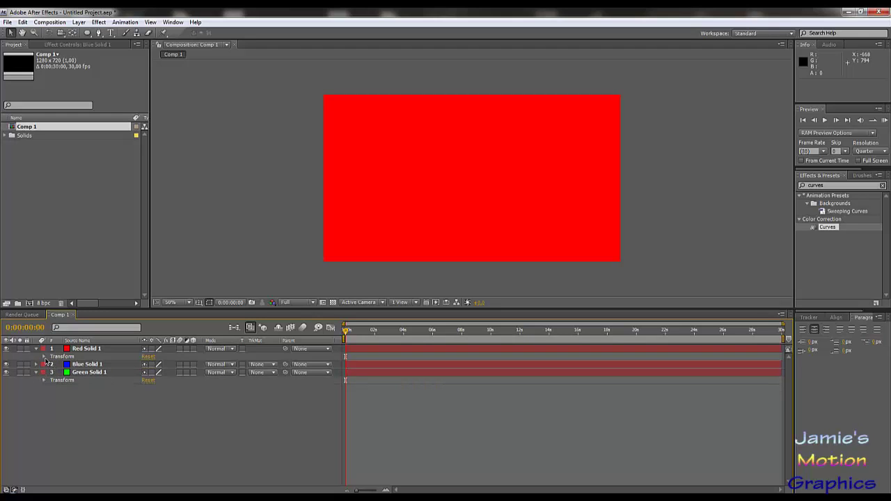
{"action": "left_click", "coordinate": [43, 357]}
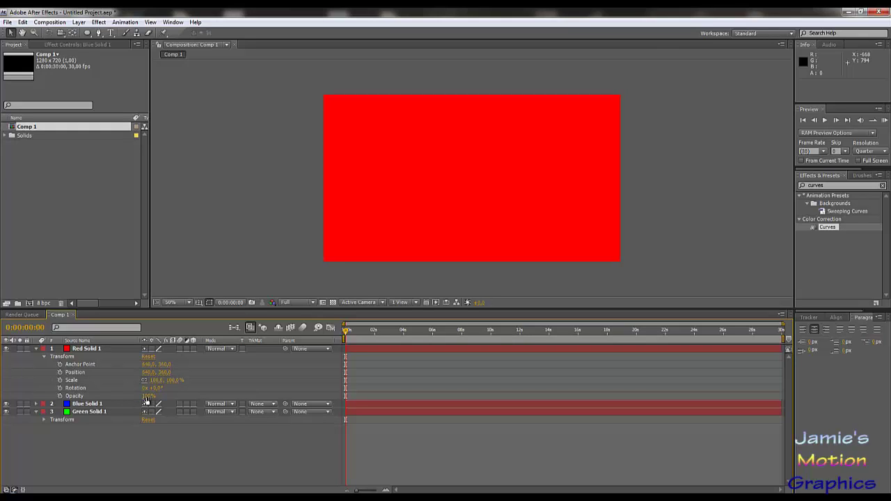
{"action": "left_click_drag", "start_coordinate": [146, 396], "coordinate": [130, 401]}
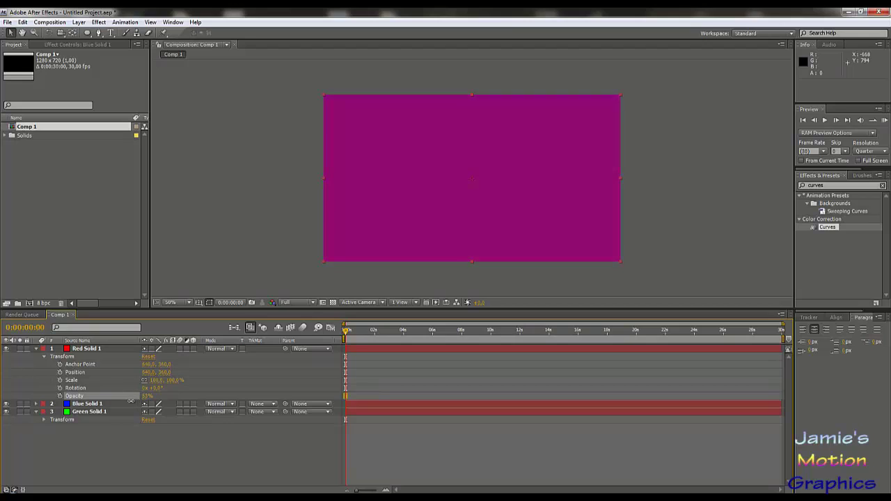
{"action": "left_click", "coordinate": [128, 401]}
{"action": "left_click", "coordinate": [147, 395]}
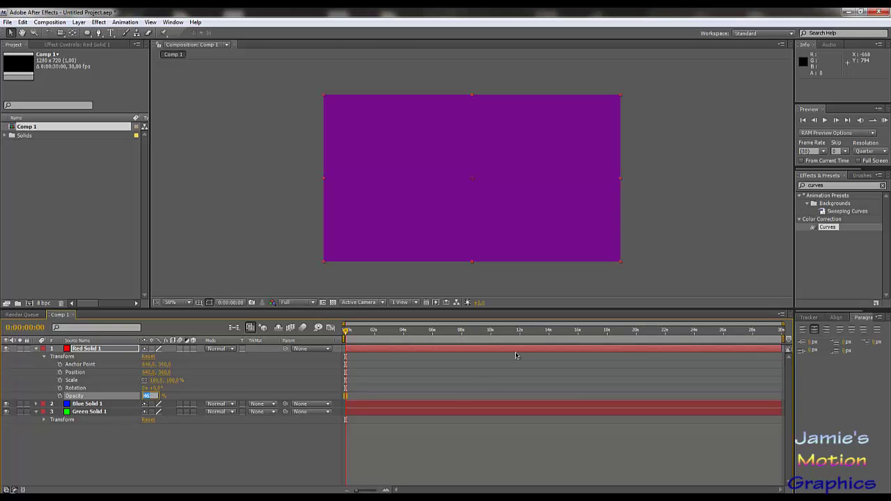
{"action": "key", "text": "Return"}
{"action": "mouse_move", "coordinate": [144, 397]}
{"action": "left_mouse_down"}
{"action": "mouse_move", "coordinate": [166, 396]}
{"action": "mouse_move", "coordinate": [130, 397]}
{"action": "mouse_move", "coordinate": [157, 396]}
{"action": "left_mouse_up"}
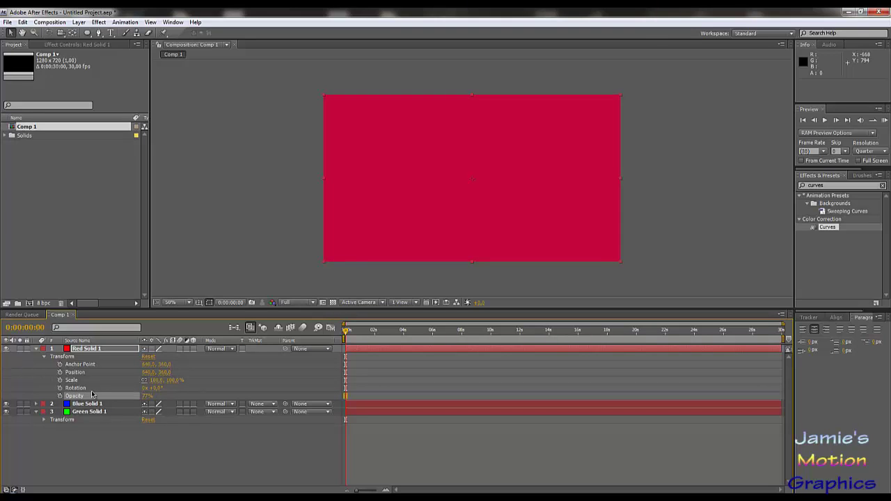
{"action": "left_click_drag", "start_coordinate": [147, 396], "coordinate": [225, 396]}
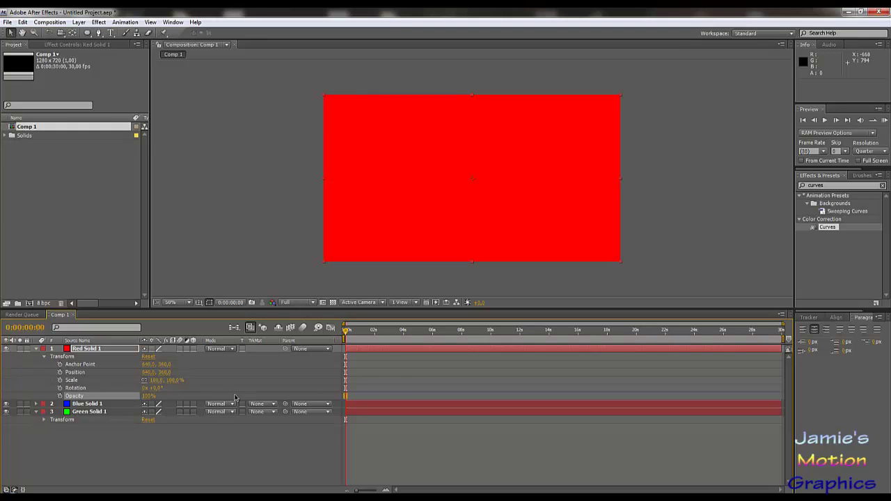
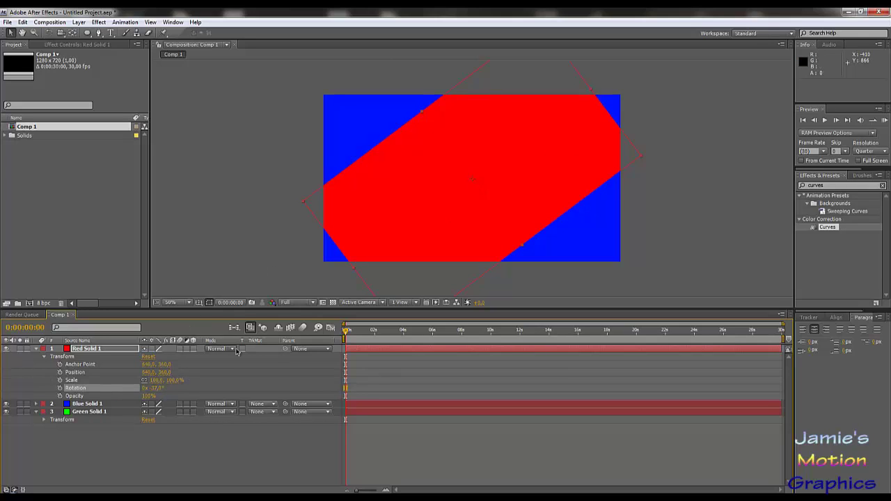
Undo the red solid's last rotation change
{"action": "key", "text": "ctrl+z"}
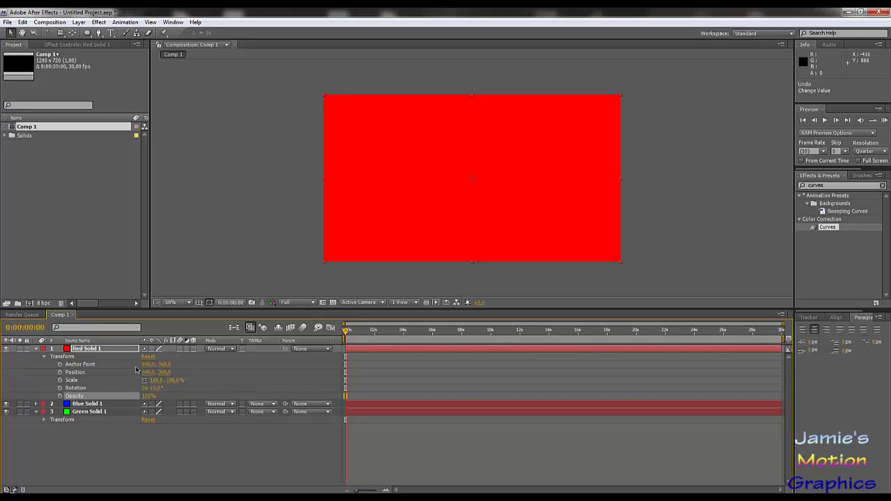
{"action": "left_click", "coordinate": [146, 364]}
{"action": "left_click", "coordinate": [238, 374]}
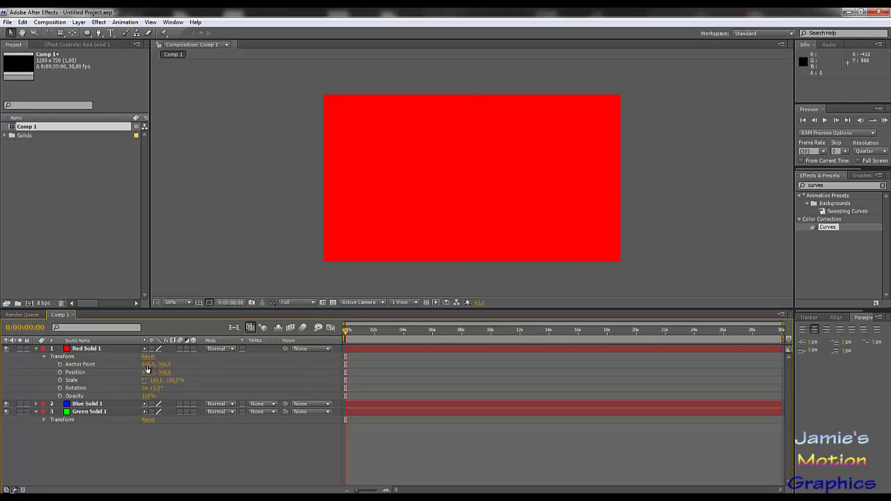
Set both the anchor point X and the position X of the red solid to 930
{"action": "left_click_drag", "start_coordinate": [147, 364], "coordinate": [291, 374]}
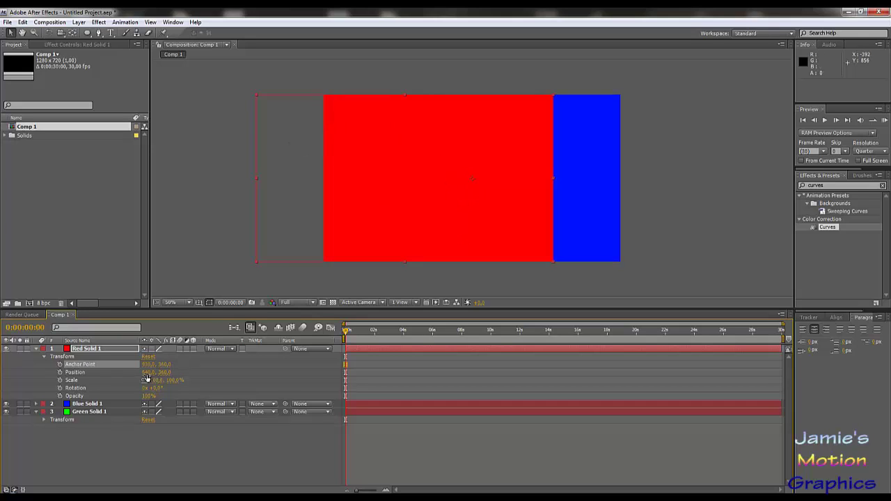
{"action": "left_click_drag", "start_coordinate": [144, 373], "coordinate": [285, 378]}
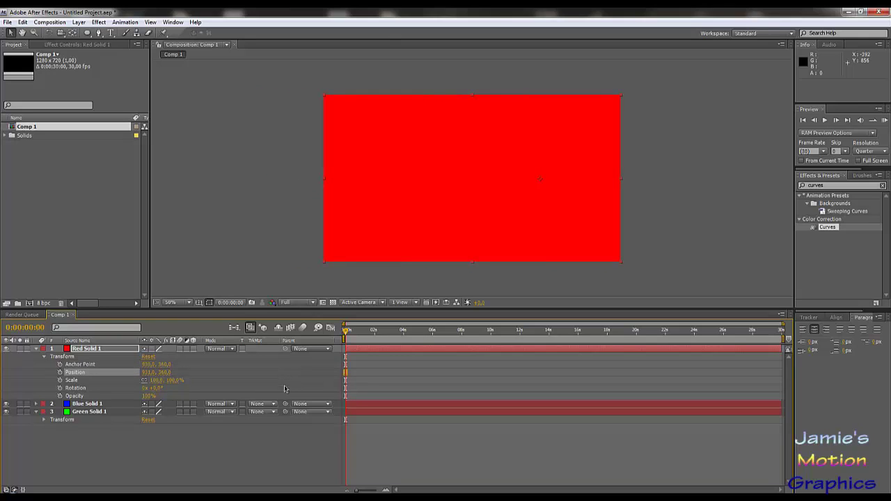
{"action": "left_click", "coordinate": [152, 372]}
{"action": "key", "text": "Return"}
Rotate the red solid about its offset anchor point, and set its position X to 640
{"action": "left_click_drag", "start_coordinate": [154, 389], "coordinate": [188, 387]}
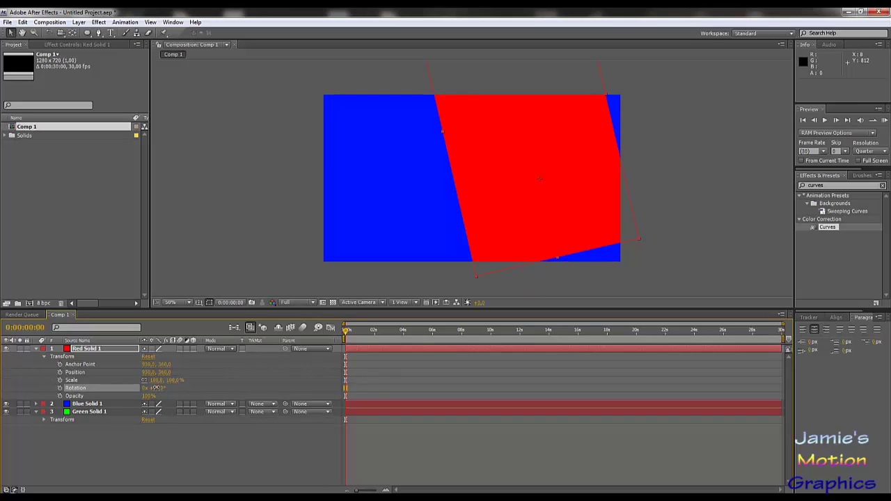
{"action": "left_click_drag", "start_coordinate": [154, 388], "coordinate": [339, 397]}
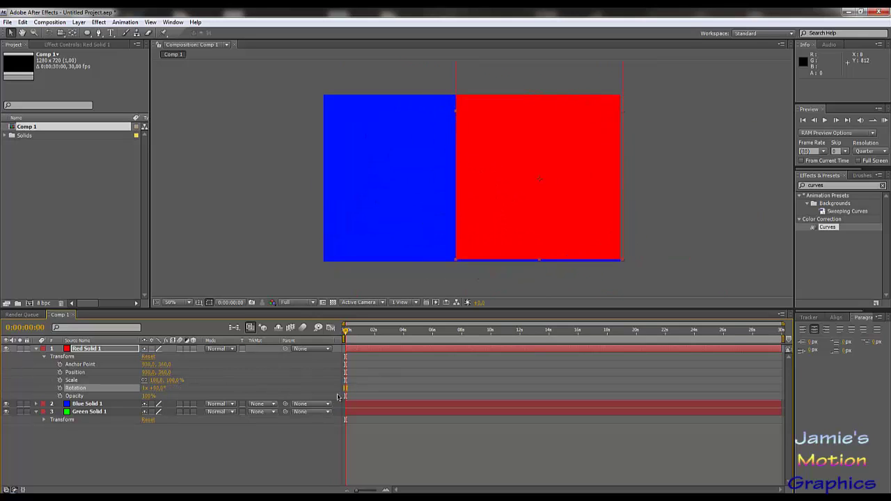
{"action": "left_click", "coordinate": [148, 373]}
{"action": "key", "text": "Return"}
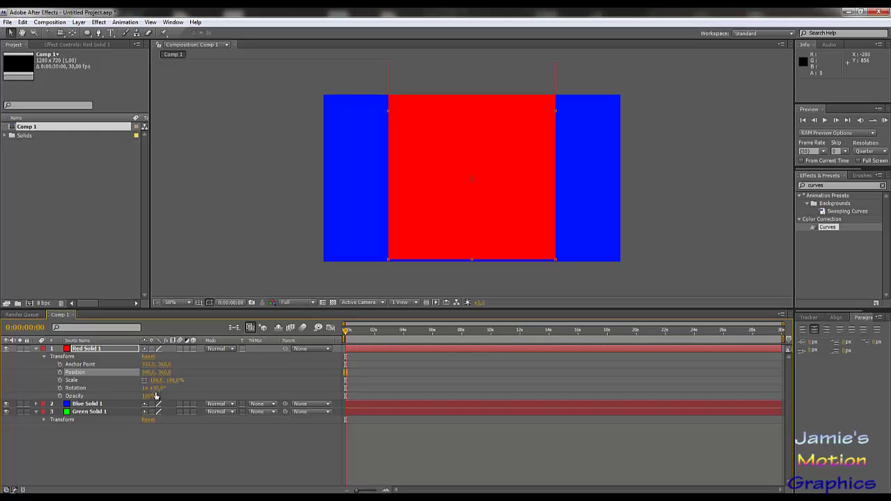
{"action": "mouse_move", "coordinate": [158, 388]}
{"action": "left_mouse_down"}
{"action": "mouse_move", "coordinate": [179, 388]}
{"action": "mouse_move", "coordinate": [157, 388]}
{"action": "left_mouse_up"}
{"action": "left_click", "coordinate": [37, 418]}
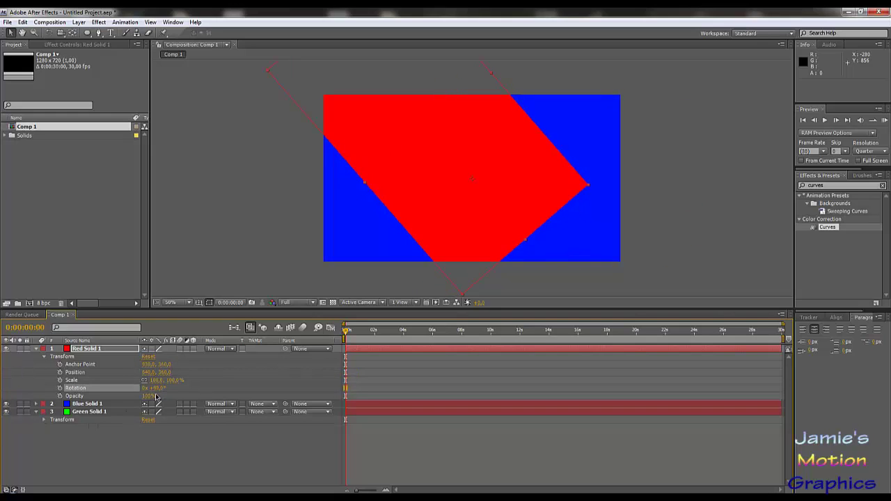
Set the red solid's rotation to 0° and its anchor point X to 640
{"action": "left_click", "coordinate": [155, 387]}
{"action": "type", "text": "0"}
{"action": "key", "text": "Return"}
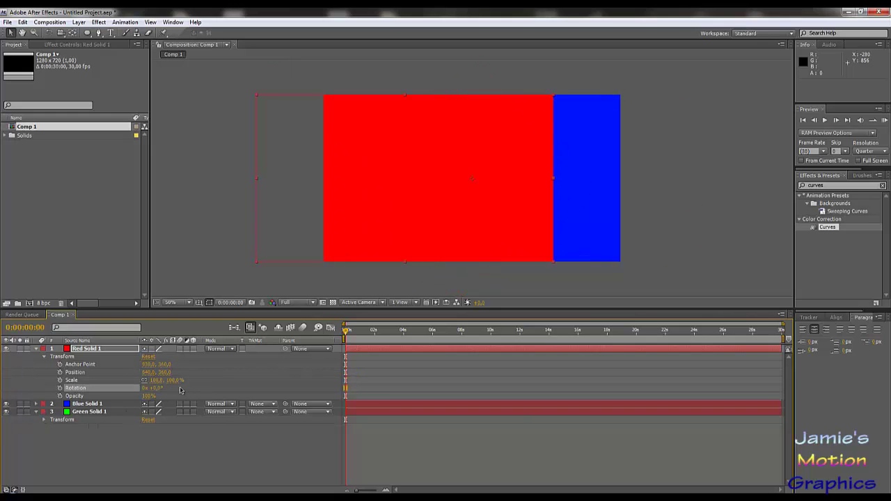
{"action": "left_click", "coordinate": [148, 364]}
{"action": "type", "text": "640"}
{"action": "key", "text": "Return"}
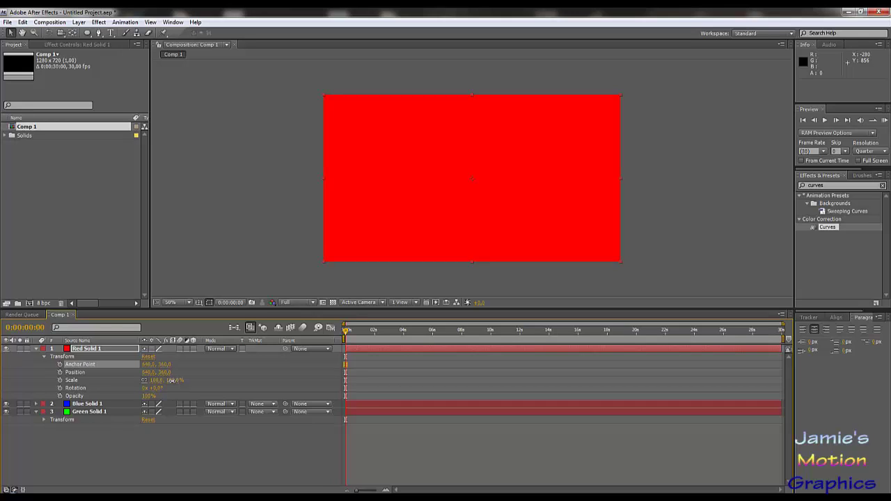
Scale the red solid down proportionally, then unlink its scale dimensions and set the scale to 70, 70%
{"action": "mouse_move", "coordinate": [169, 380]}
{"action": "left_mouse_down"}
{"action": "mouse_move", "coordinate": [151, 386]}
{"action": "mouse_move", "coordinate": [175, 386]}
{"action": "left_mouse_up"}
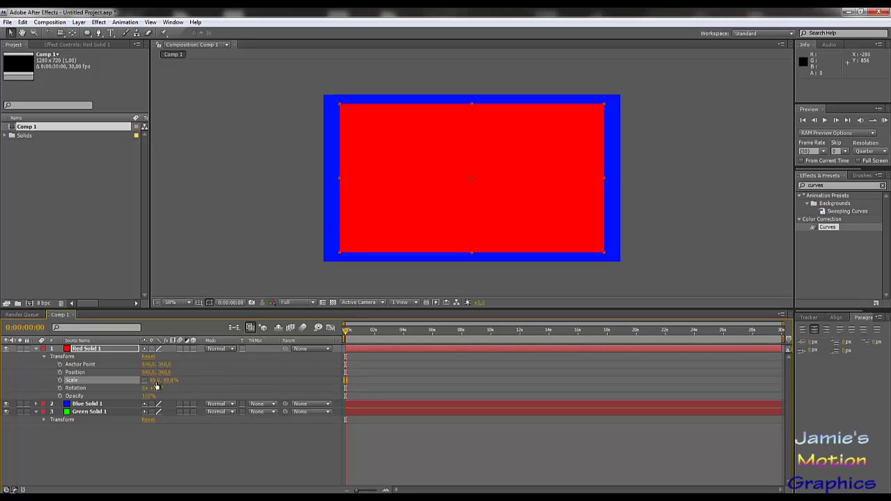
{"action": "left_click_drag", "start_coordinate": [167, 380], "coordinate": [125, 381]}
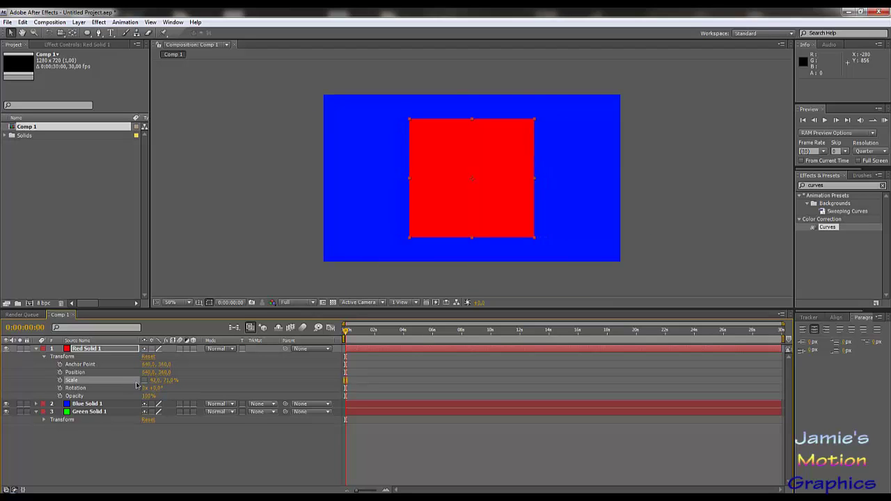
{"action": "left_click", "coordinate": [157, 381]}
{"action": "type", "text": "70"}
{"action": "key", "text": "Return"}
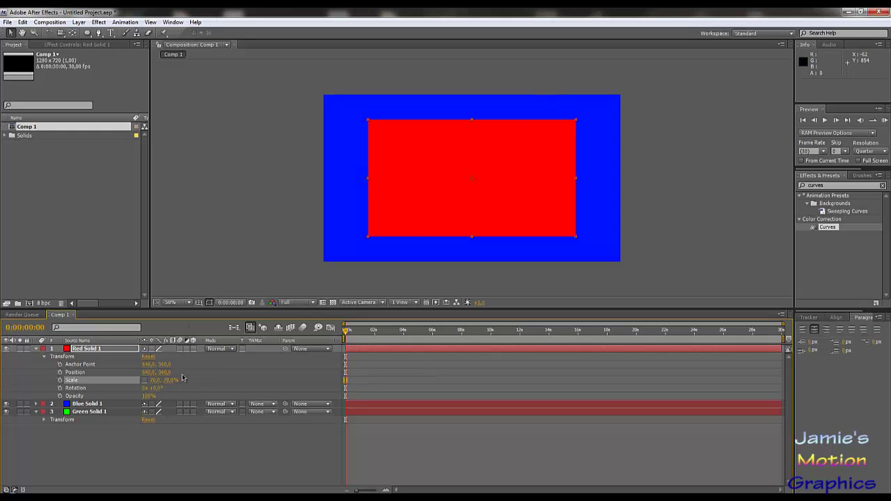
Narrow the red solid's X scale to about 44%, then enlarge it with constrained proportions to 73% vertical scale
{"action": "mouse_move", "coordinate": [153, 379]}
{"action": "left_mouse_down"}
{"action": "mouse_move", "coordinate": [170, 380]}
{"action": "mouse_move", "coordinate": [144, 381]}
{"action": "left_mouse_up"}
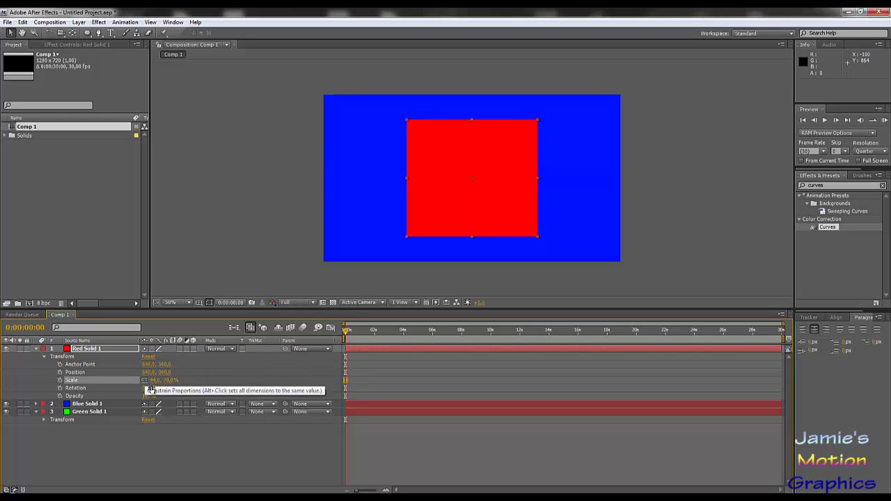
{"action": "mouse_move", "coordinate": [168, 380]}
{"action": "left_mouse_down"}
{"action": "mouse_move", "coordinate": [222, 387]}
{"action": "mouse_move", "coordinate": [174, 386]}
{"action": "left_mouse_up"}
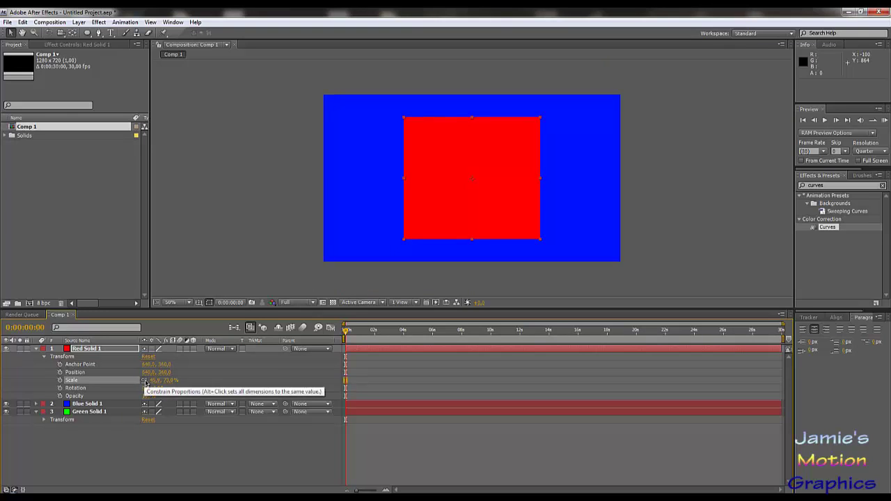
Turn off constrained proportions for the red solid's scale and set both scale values to 100%
{"action": "left_click", "coordinate": [146, 382]}
{"action": "left_click", "coordinate": [159, 380]}
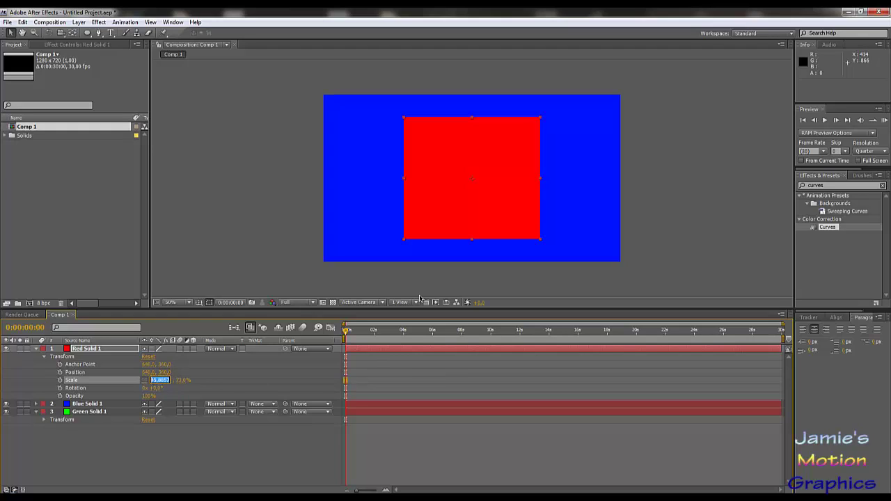
{"action": "type", "text": "100"}
{"action": "key", "text": "Return"}
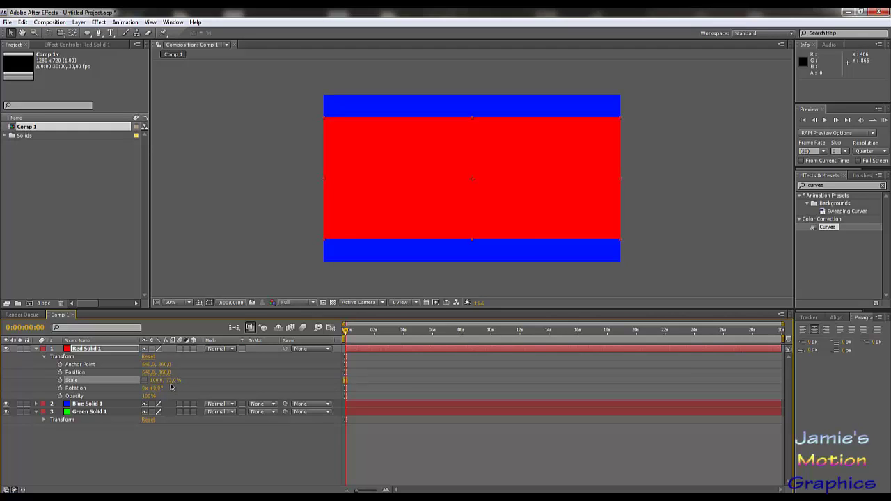
{"action": "left_click", "coordinate": [364, 361]}
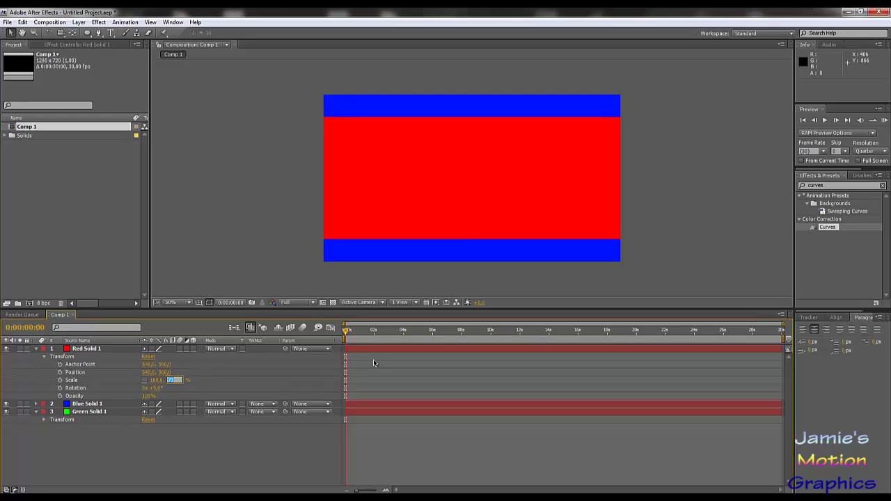
{"action": "type", "text": "100"}
{"action": "key", "text": "Return"}
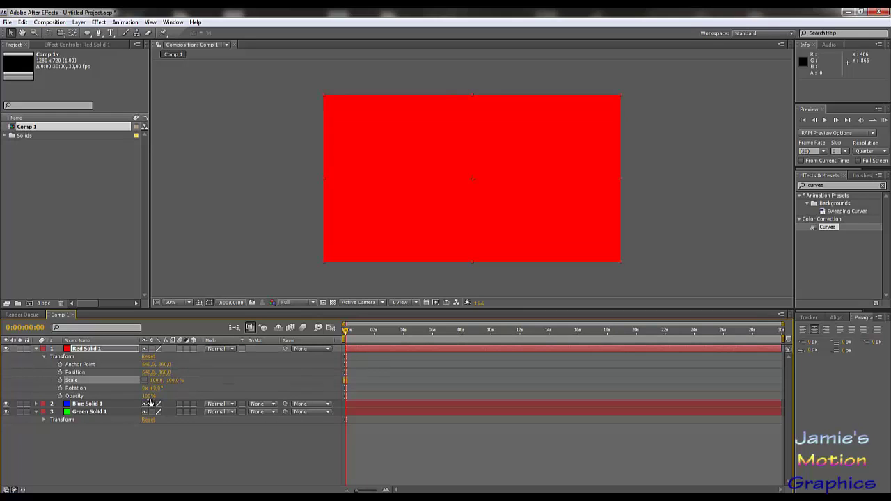
Mirror the red solid horizontally by lowering its X scale to a negative value, with the Y scale at 78%
{"action": "mouse_move", "coordinate": [157, 384]}
{"action": "left_mouse_down"}
{"action": "mouse_move", "coordinate": [139, 382]}
{"action": "mouse_move", "coordinate": [179, 381]}
{"action": "mouse_move", "coordinate": [157, 383]}
{"action": "left_mouse_up"}
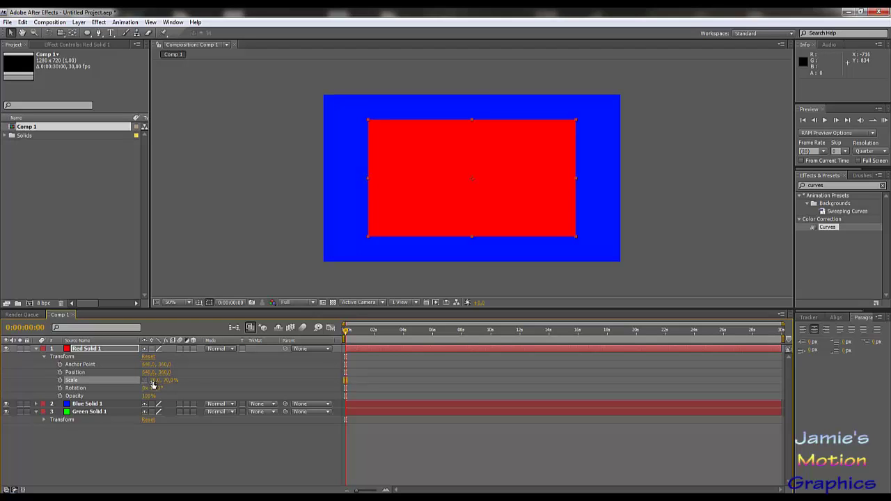
{"action": "left_click_drag", "start_coordinate": [153, 380], "coordinate": [117, 386]}
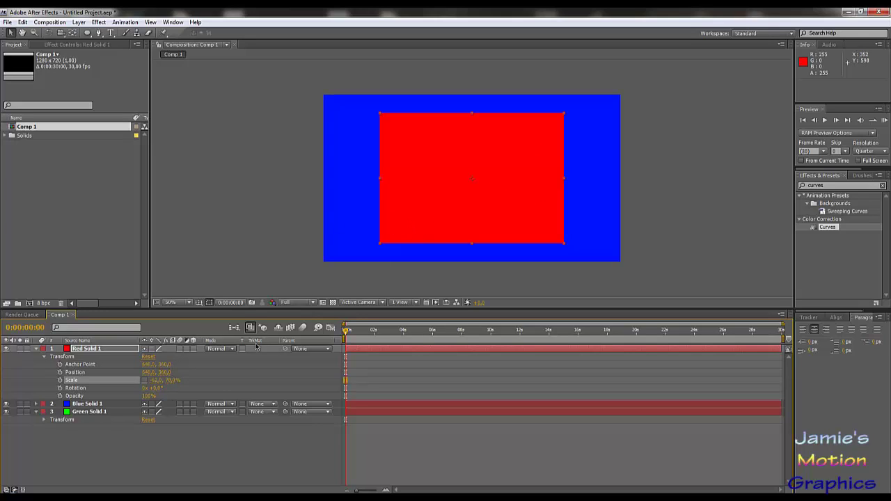
{"action": "mouse_move", "coordinate": [156, 386]}
{"action": "left_mouse_down"}
{"action": "mouse_move", "coordinate": [132, 387]}
{"action": "mouse_move", "coordinate": [209, 386]}
{"action": "mouse_move", "coordinate": [152, 383]}
{"action": "left_mouse_up"}
Set the red solid's horizontal and vertical scale both to 100%
{"action": "left_click", "coordinate": [157, 379]}
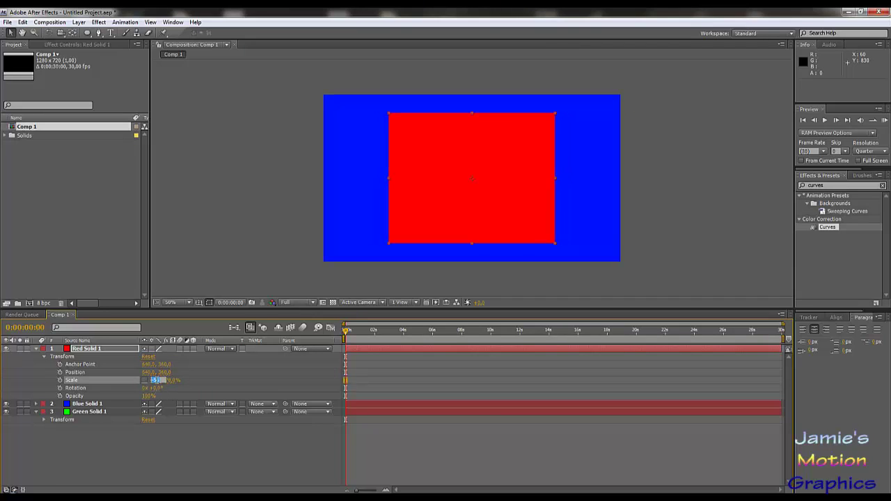
{"action": "type", "text": "100"}
{"action": "key", "text": "Tab"}
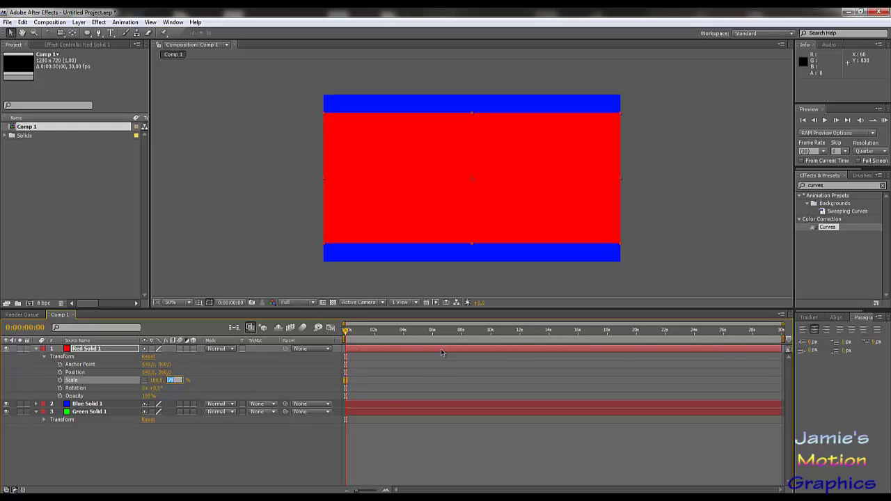
{"action": "type", "text": "100"}
{"action": "key", "text": "Return"}
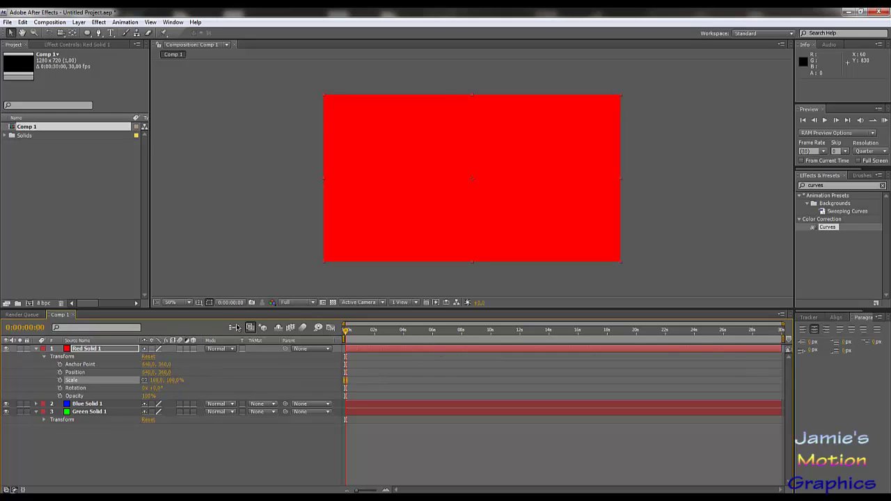
Draw a circular mask about 186 px wide on the right half of the red solid and set its mode to Subtract
{"action": "left_click", "coordinate": [87, 32]}
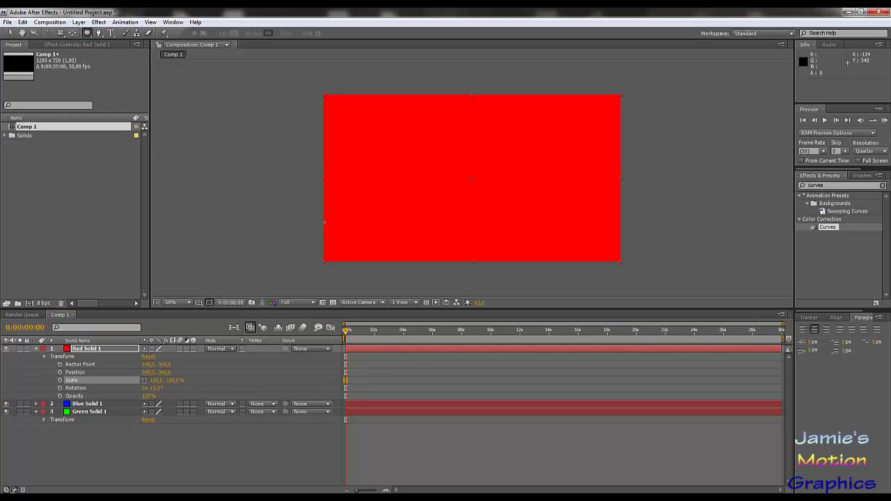
{"action": "left_click", "coordinate": [100, 349]}
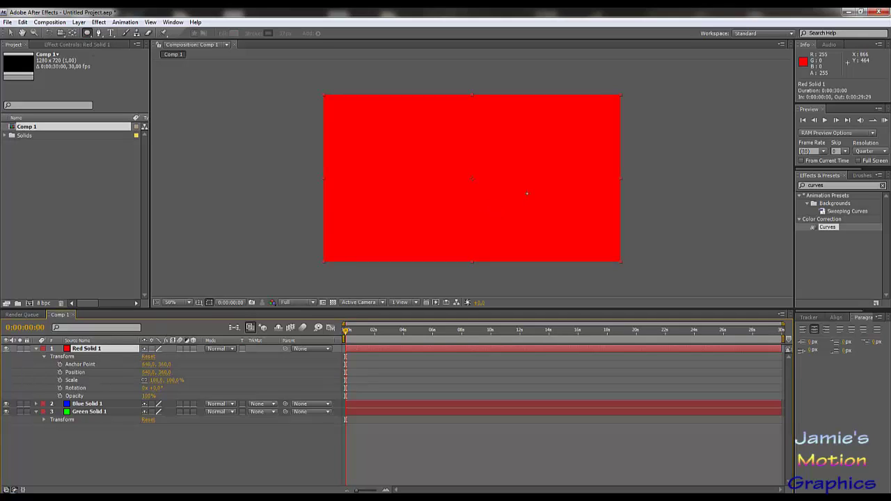
{"action": "left_click_drag", "start_coordinate": [541, 159], "coordinate": [573, 186]}
{"action": "left_click_drag", "start_coordinate": [584, 201], "coordinate": [586, 203]}
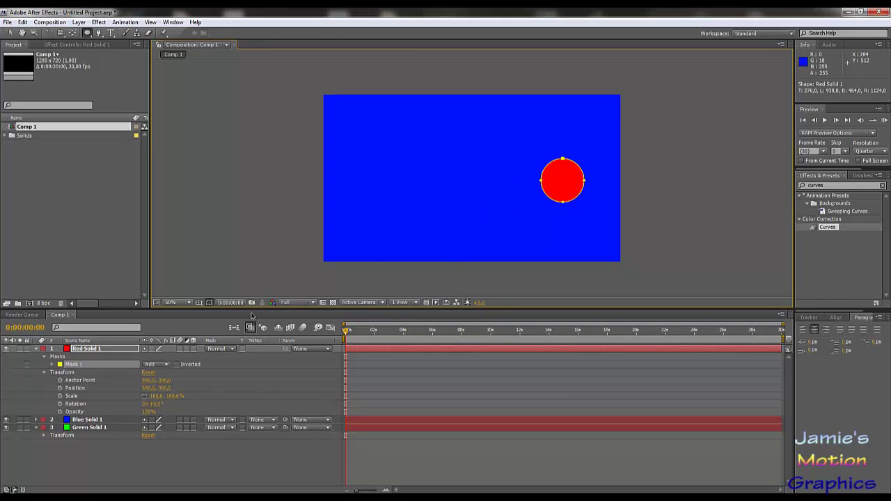
{"action": "left_click", "coordinate": [157, 364]}
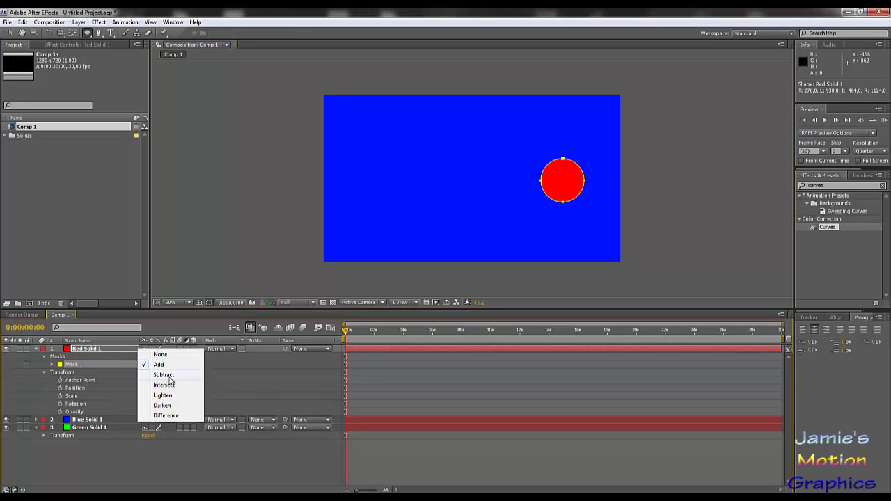
{"action": "left_click", "coordinate": [164, 374]}
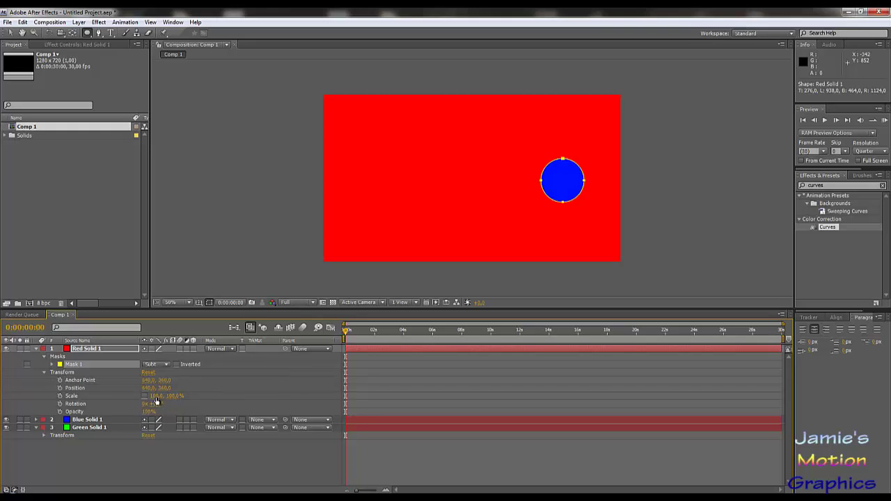
Mirror the red solid horizontally with an X scale of -100%, then flip it vertically with a scale of 100, -100%
{"action": "left_click_drag", "start_coordinate": [156, 398], "coordinate": [62, 398]}
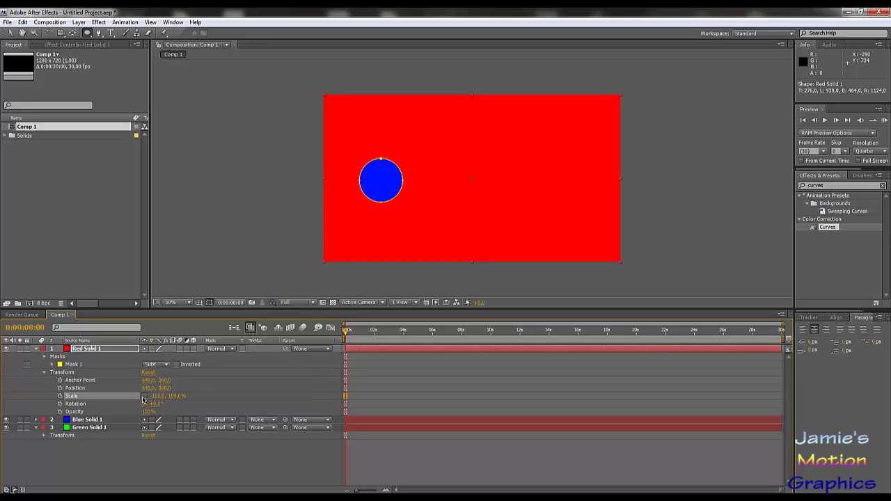
{"action": "left_click_drag", "start_coordinate": [171, 398], "coordinate": [150, 402]}
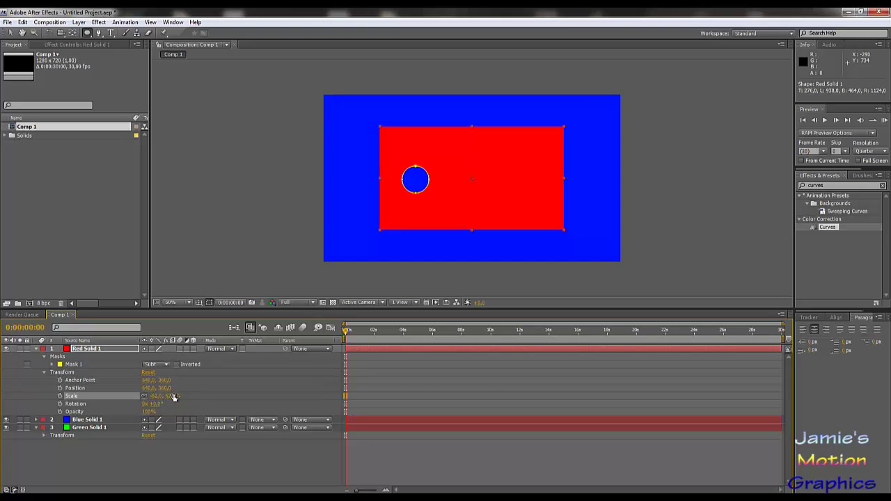
{"action": "left_click_drag", "start_coordinate": [174, 396], "coordinate": [108, 403]}
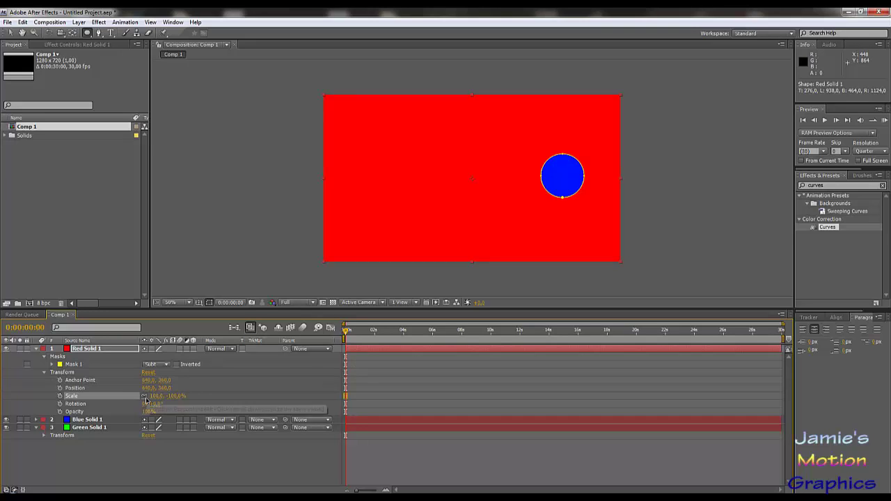
Move the circular mask down near the red solid's lower-right corner, then flip the solid vertically with a Y scale of 99%
{"action": "left_click", "coordinate": [70, 366]}
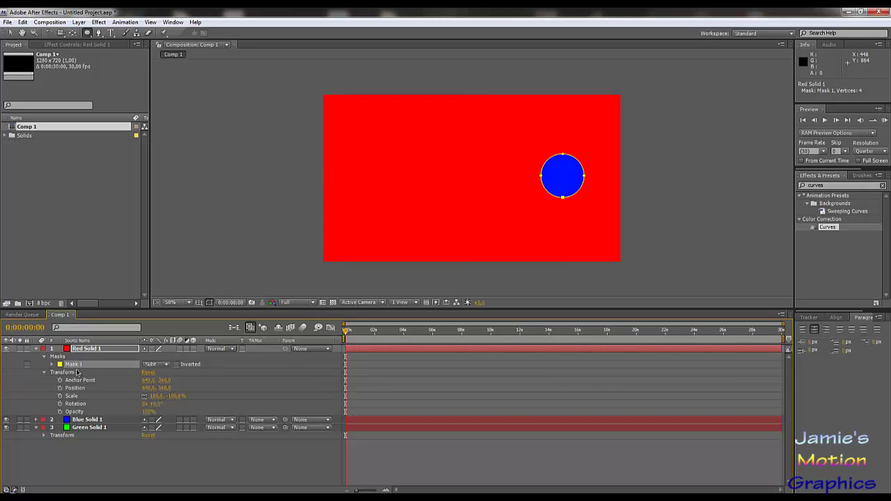
{"action": "left_click", "coordinate": [51, 364]}
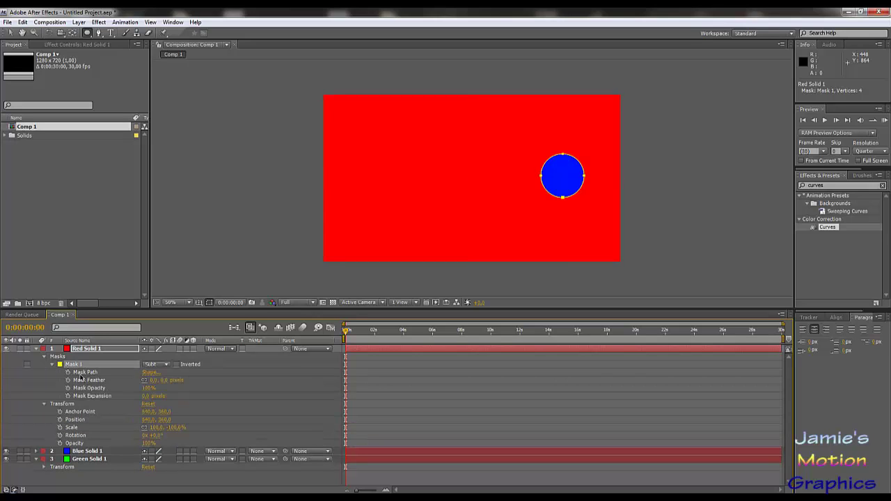
{"action": "left_click", "coordinate": [84, 372]}
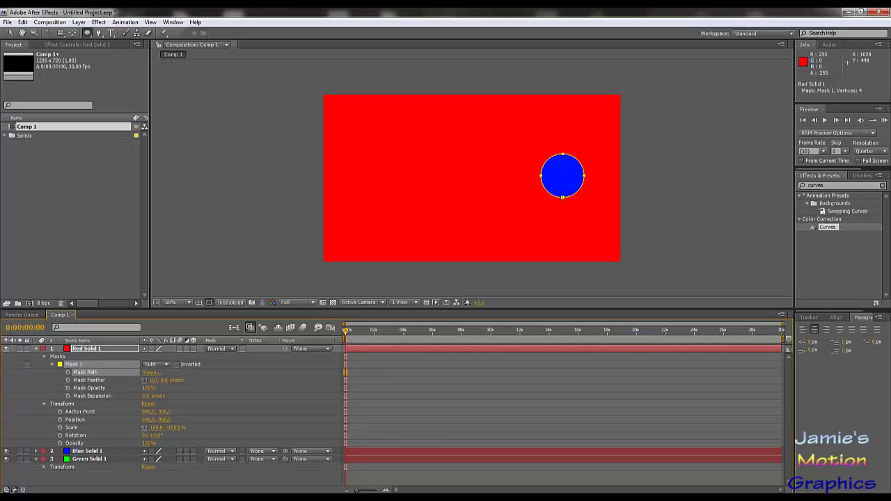
{"action": "key", "text": "v"}
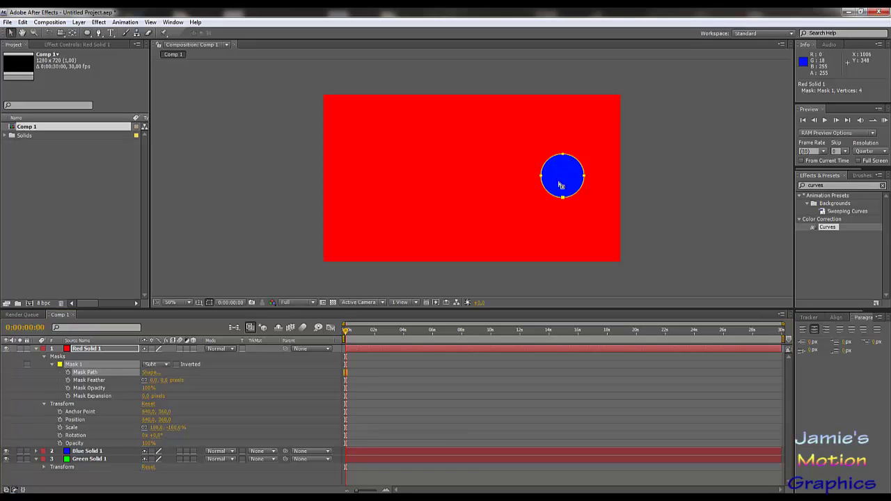
{"action": "left_click_drag", "start_coordinate": [565, 206], "coordinate": [567, 259]}
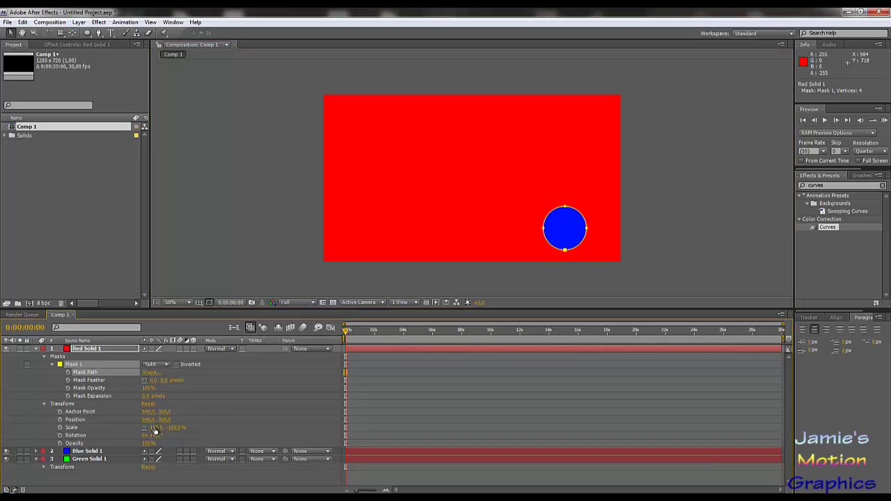
{"action": "left_click_drag", "start_coordinate": [171, 427], "coordinate": [281, 448]}
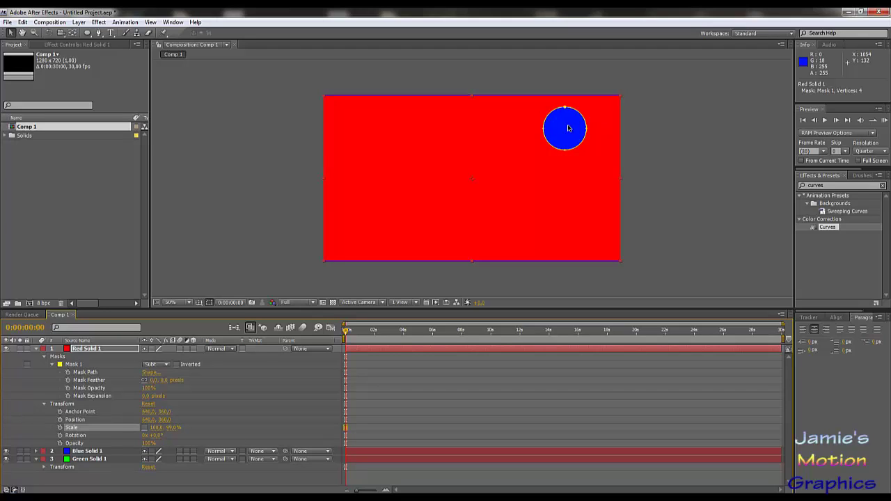
Collapse the red solid's transform properties and delete its circular mask
{"action": "left_click", "coordinate": [44, 404]}
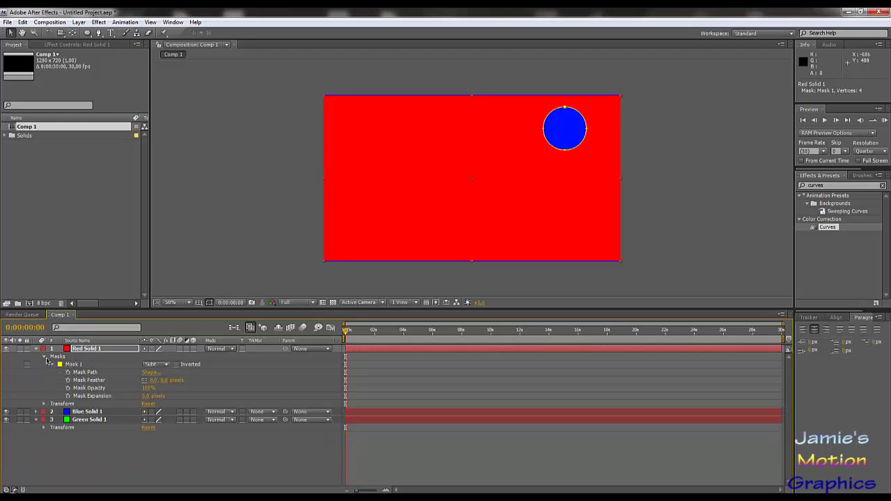
{"action": "left_click", "coordinate": [46, 359]}
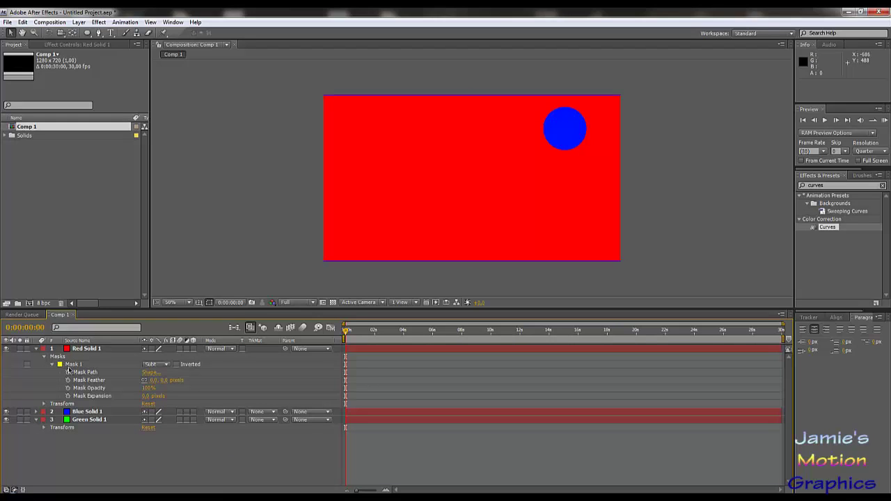
{"action": "left_click", "coordinate": [75, 364]}
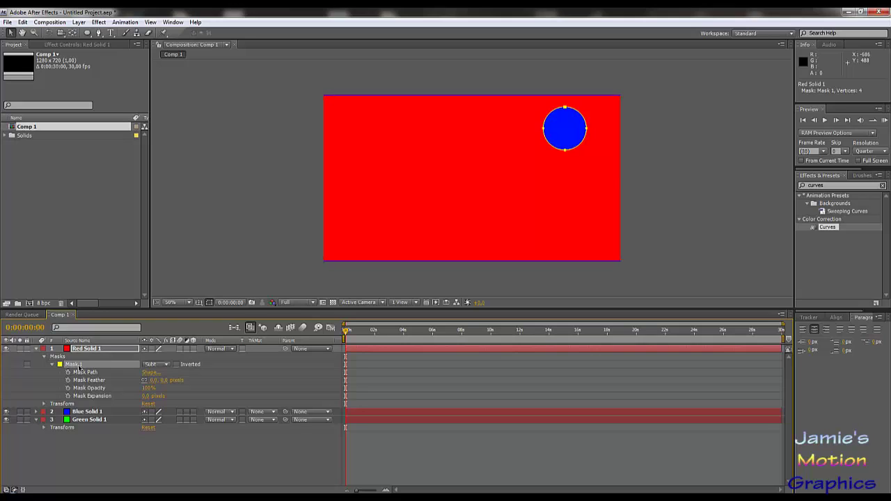
{"action": "key", "text": "Delete"}
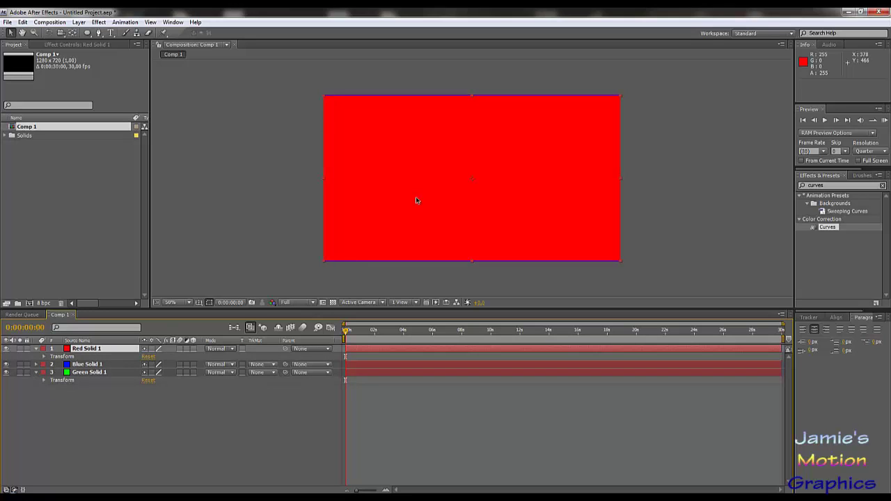
Offset the red solid to about 788, 478 and the blue solid to about 700, 408 so all three layers show
{"action": "left_click_drag", "start_coordinate": [436, 179], "coordinate": [484, 202]}
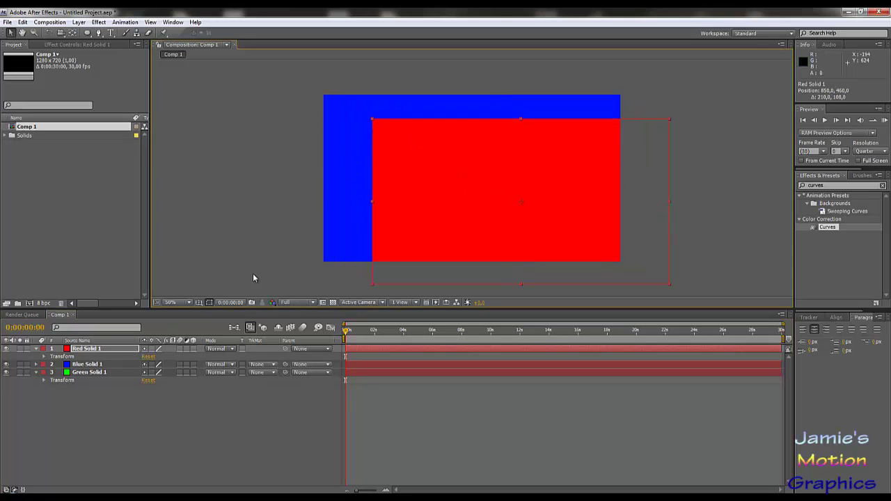
{"action": "left_click", "coordinate": [96, 365]}
{"action": "mouse_move", "coordinate": [360, 127]}
{"action": "left_mouse_down"}
{"action": "mouse_move", "coordinate": [382, 138]}
{"action": "mouse_move", "coordinate": [374, 137]}
{"action": "left_mouse_up"}
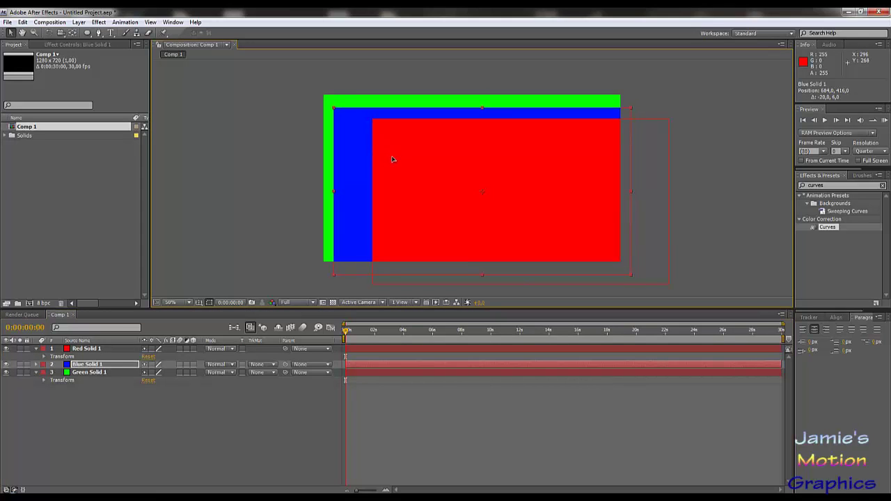
{"action": "left_click", "coordinate": [96, 349]}
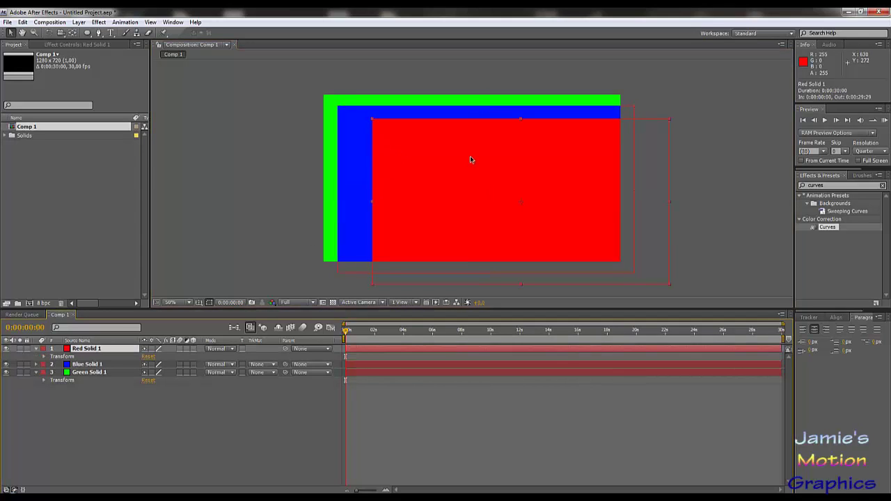
{"action": "left_click_drag", "start_coordinate": [466, 160], "coordinate": [451, 164]}
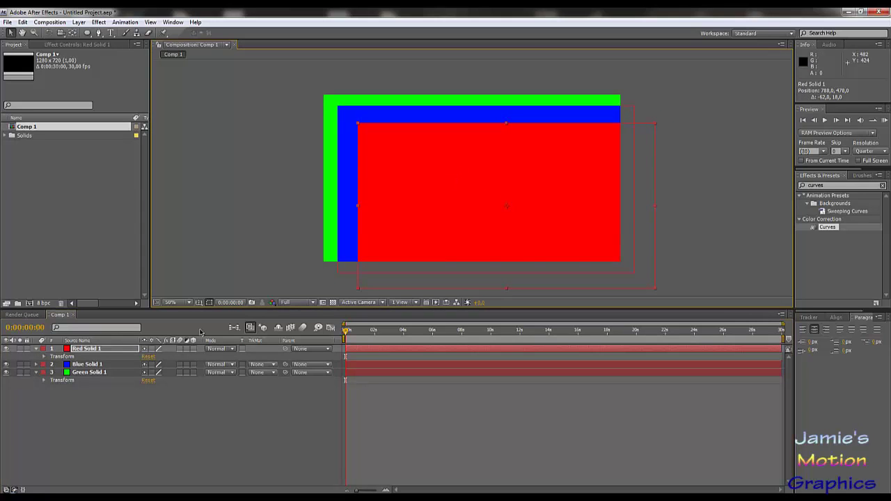
Expand the red and blue solids' transform properties and lower the opacity to 44% for red and about 51% for blue
{"action": "left_click", "coordinate": [45, 357]}
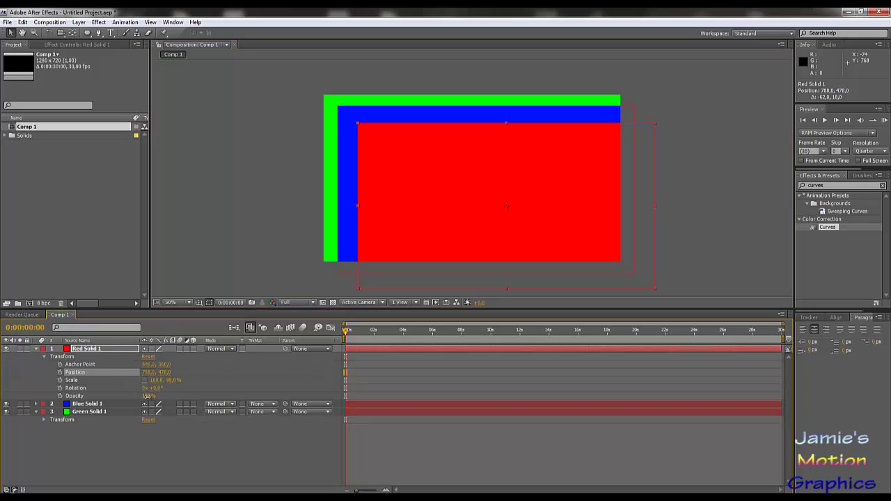
{"action": "left_click_drag", "start_coordinate": [147, 396], "coordinate": [133, 396]}
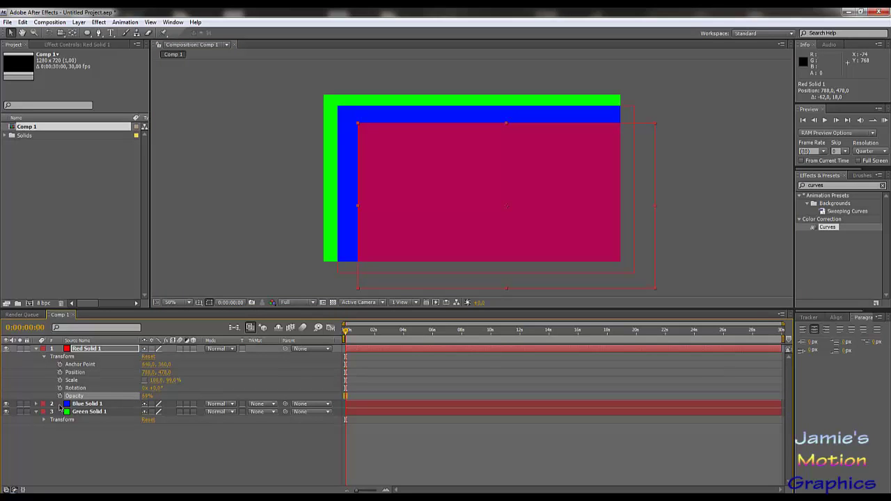
{"action": "left_click", "coordinate": [37, 404]}
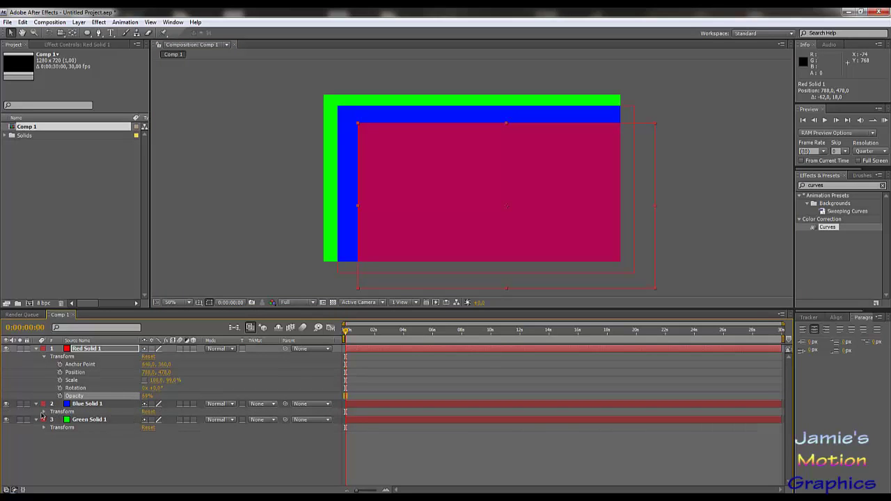
{"action": "left_click", "coordinate": [43, 411]}
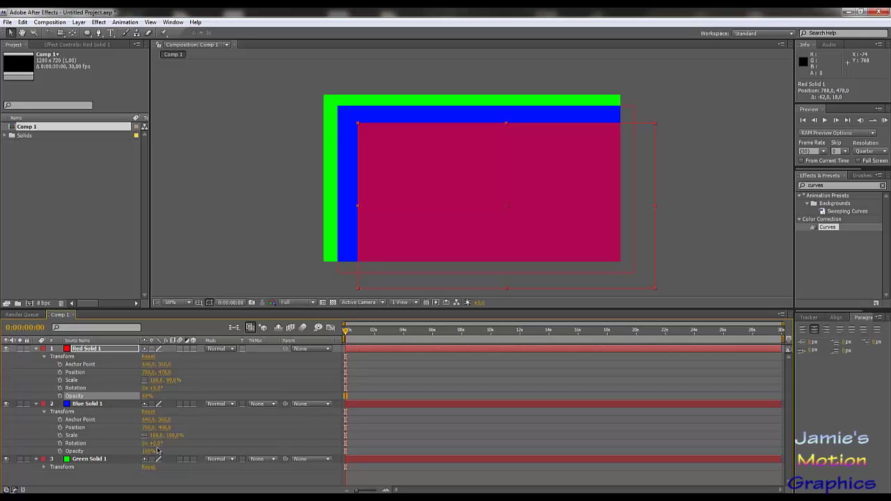
{"action": "left_click_drag", "start_coordinate": [151, 451], "coordinate": [127, 451]}
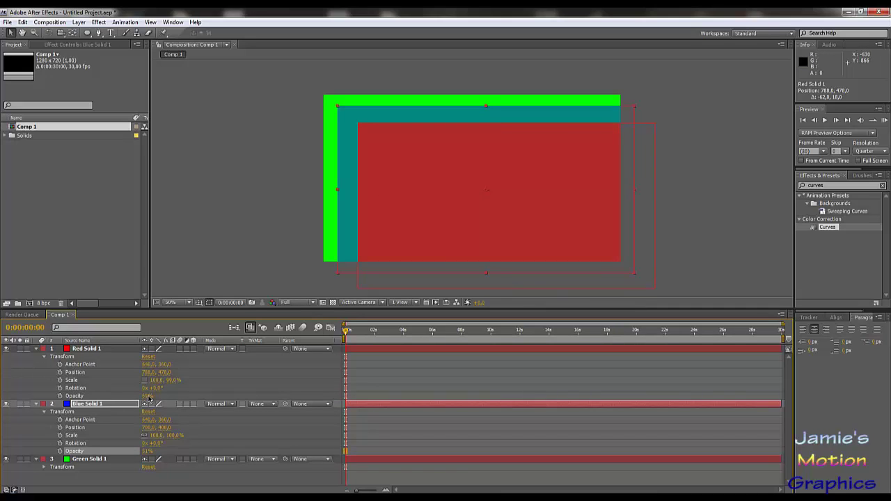
{"action": "left_click_drag", "start_coordinate": [147, 397], "coordinate": [140, 396]}
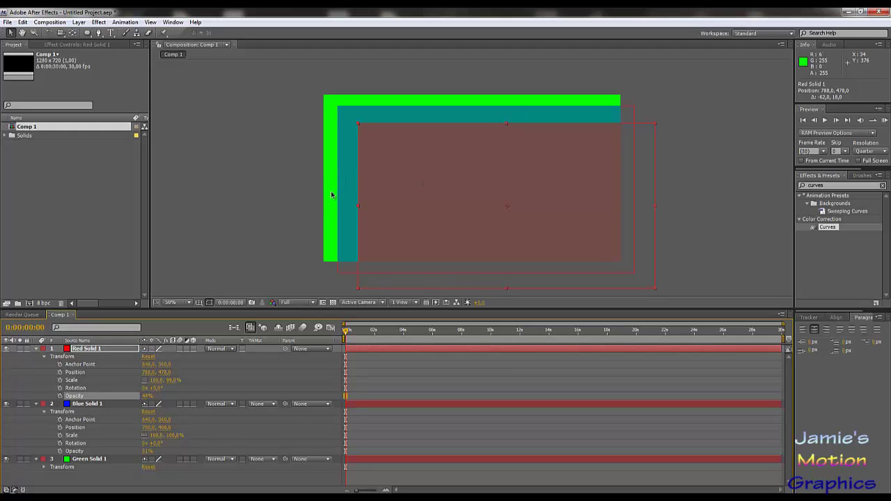
Switch the green solid's visibility off and on several times to compare the blended colors
{"action": "left_click", "coordinate": [7, 460]}
{"action": "left_click", "coordinate": [7, 459]}
{"action": "left_click", "coordinate": [7, 459]}
{"action": "left_click", "coordinate": [7, 459]}
{"action": "left_click", "coordinate": [7, 459]}
{"action": "left_click", "coordinate": [7, 459]}
Switch the red solid's visibility off and on, then solo that layer
{"action": "left_click", "coordinate": [7, 349]}
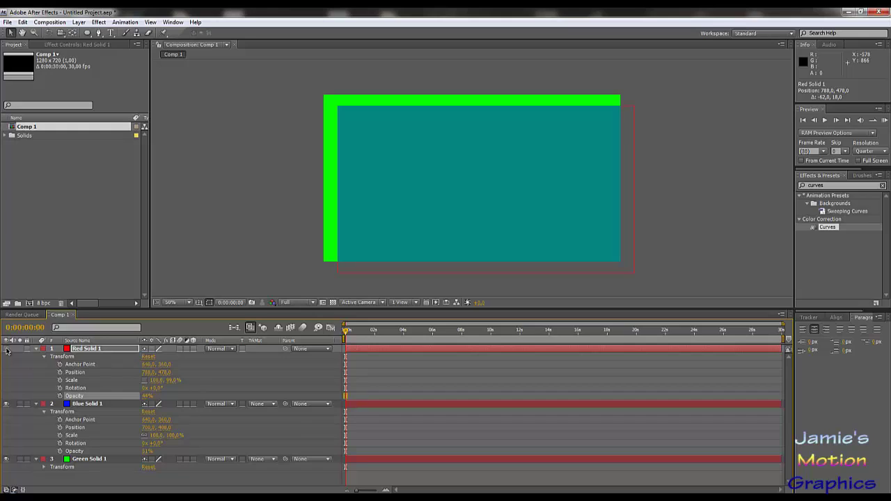
{"action": "left_click", "coordinate": [7, 348]}
{"action": "left_click", "coordinate": [7, 348]}
{"action": "left_click", "coordinate": [7, 348]}
{"action": "left_click", "coordinate": [20, 349]}
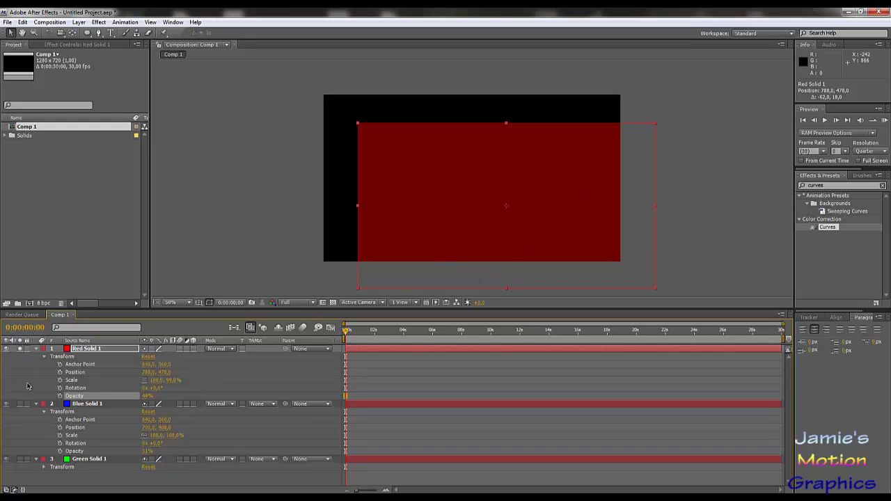
Solo and unsolo the red, blue and green solids in different combinations, ending with no layer soloed
{"action": "left_click", "coordinate": [21, 404]}
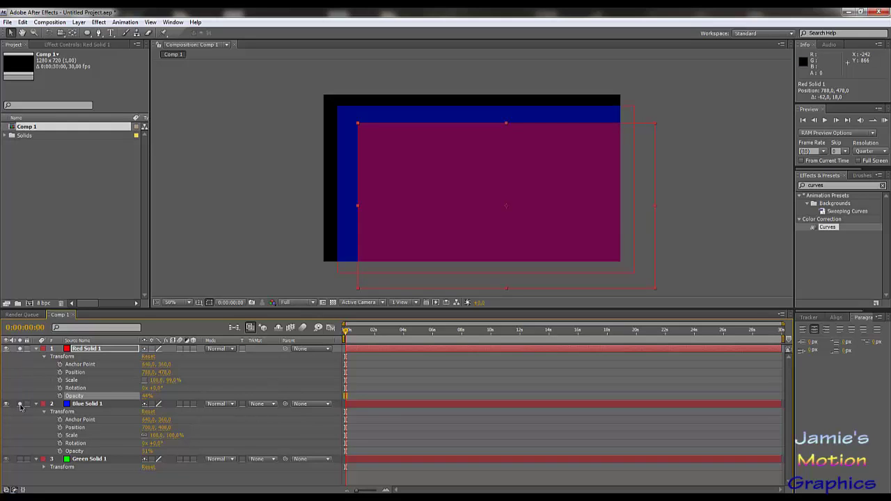
{"action": "left_click", "coordinate": [20, 404]}
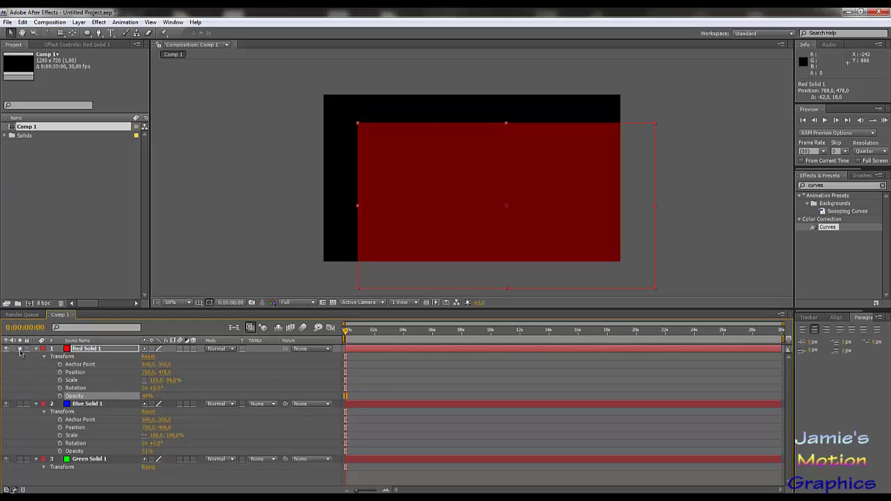
{"action": "left_click", "coordinate": [20, 349]}
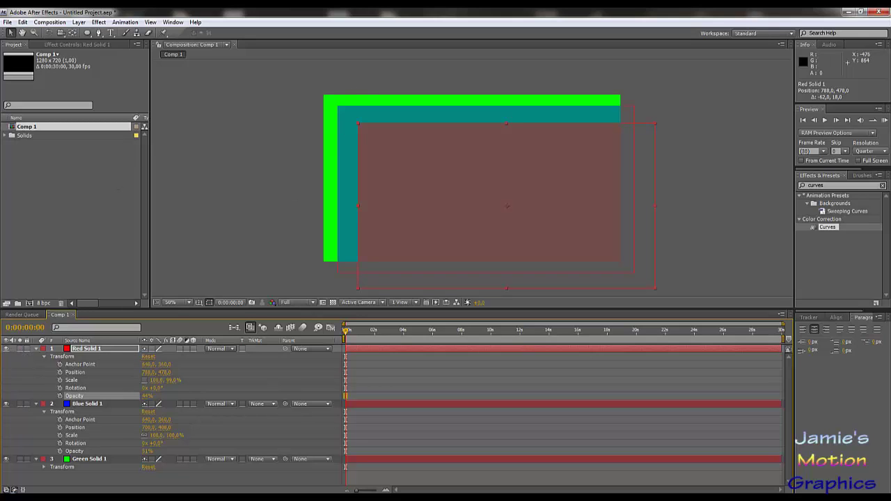
{"action": "left_click", "coordinate": [20, 349]}
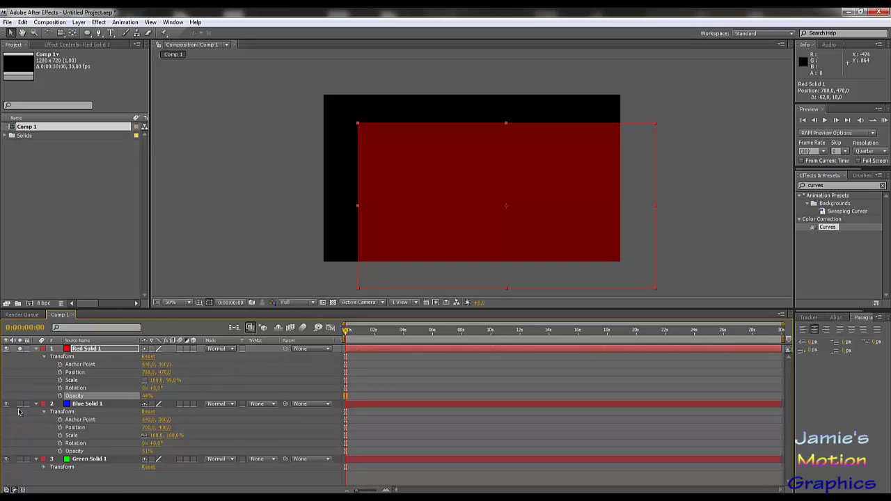
{"action": "left_click", "coordinate": [20, 404]}
{"action": "left_click", "coordinate": [20, 459]}
{"action": "left_click", "coordinate": [21, 459]}
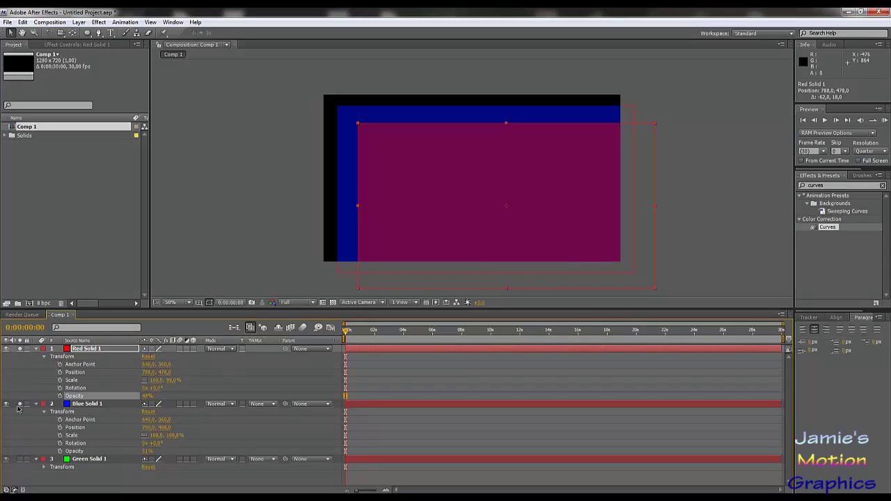
{"action": "left_click", "coordinate": [20, 403]}
{"action": "left_click", "coordinate": [21, 350]}
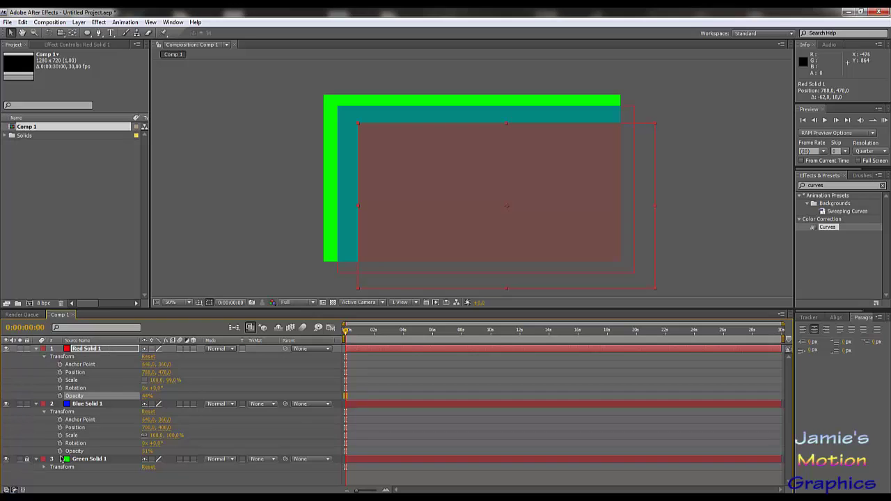
Lock the green solid and try to select and move it in the composition view
{"action": "left_click", "coordinate": [340, 132]}
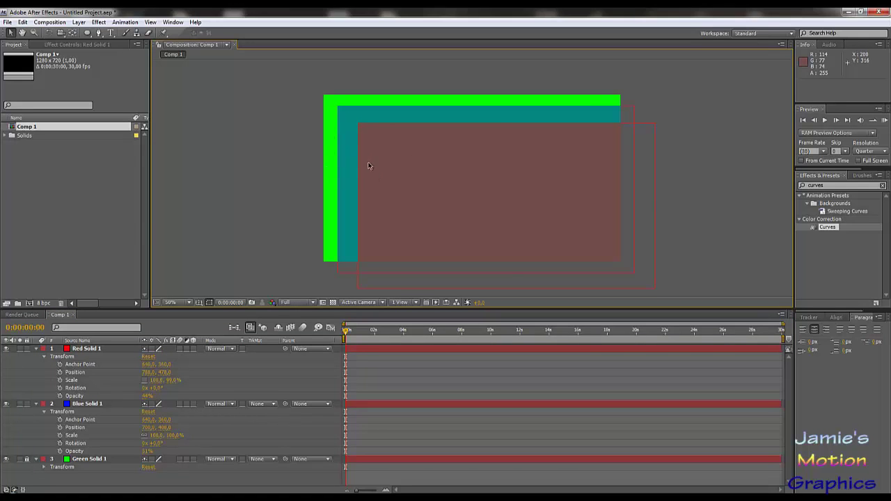
{"action": "mouse_move", "coordinate": [357, 139]}
{"action": "left_mouse_down"}
{"action": "mouse_move", "coordinate": [335, 144]}
{"action": "mouse_move", "coordinate": [360, 139]}
{"action": "mouse_move", "coordinate": [347, 137]}
{"action": "left_mouse_up"}
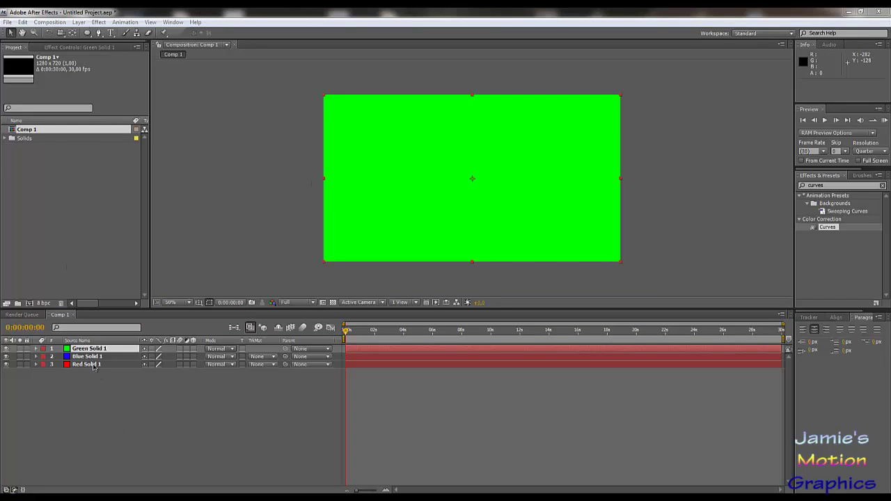
Change the green solid's color to black (000000) in its solid settings
{"action": "left_click", "coordinate": [78, 22]}
{"action": "left_click", "coordinate": [111, 402]}
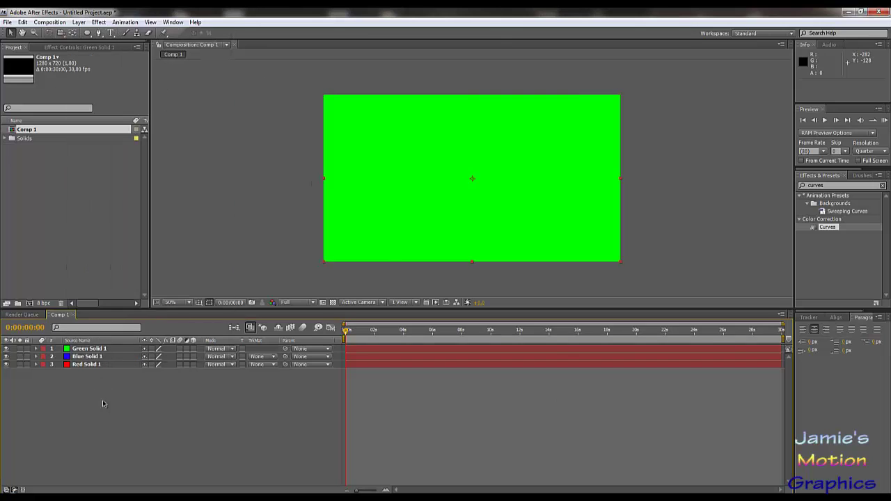
{"action": "left_click", "coordinate": [90, 348]}
{"action": "left_click", "coordinate": [79, 22]}
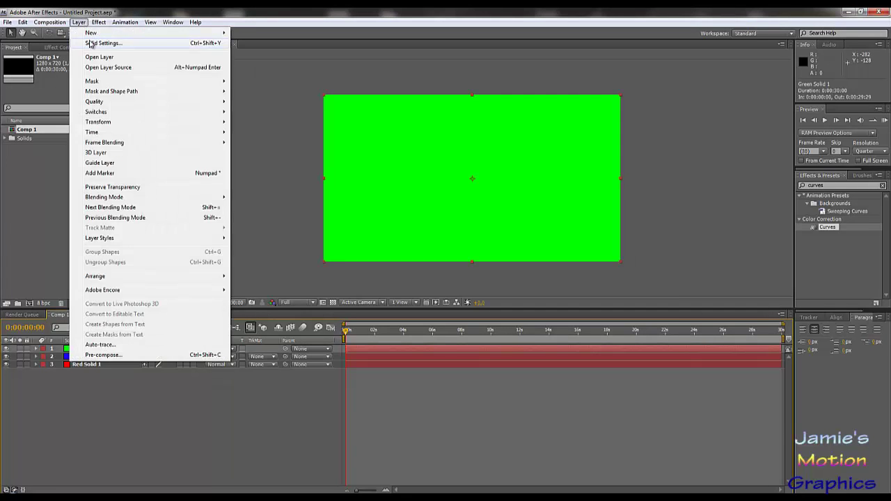
{"action": "left_click", "coordinate": [97, 44]}
{"action": "left_click", "coordinate": [787, 370]}
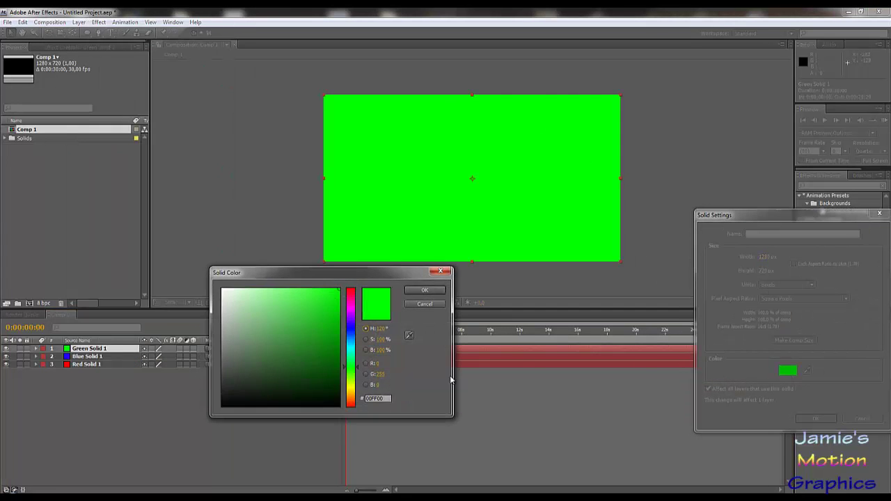
{"action": "left_click_drag", "start_coordinate": [314, 380], "coordinate": [211, 418]}
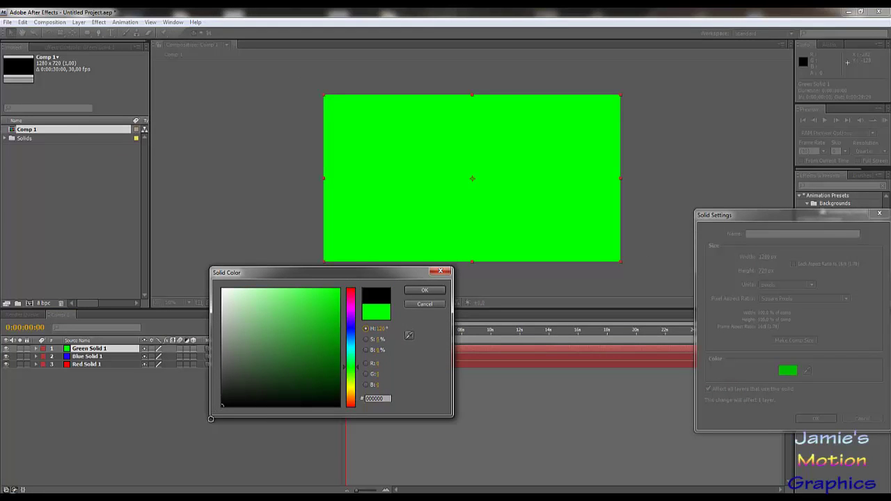
{"action": "left_click", "coordinate": [424, 291]}
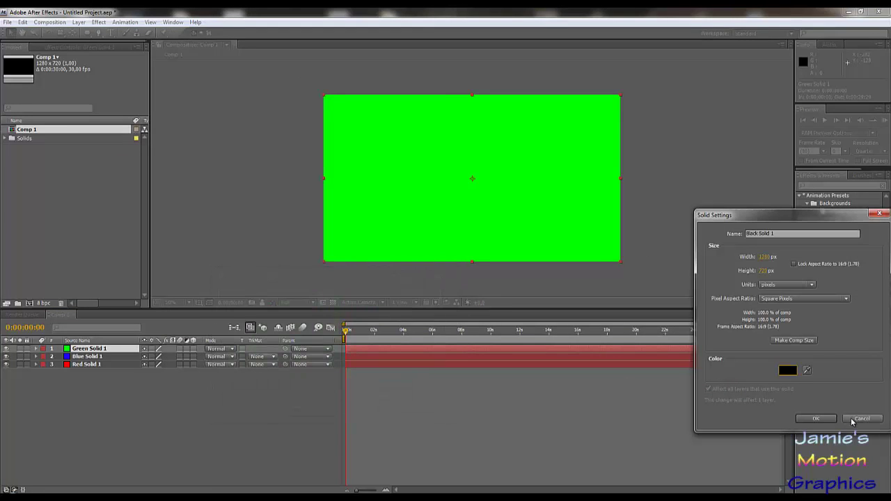
{"action": "left_click", "coordinate": [821, 419]}
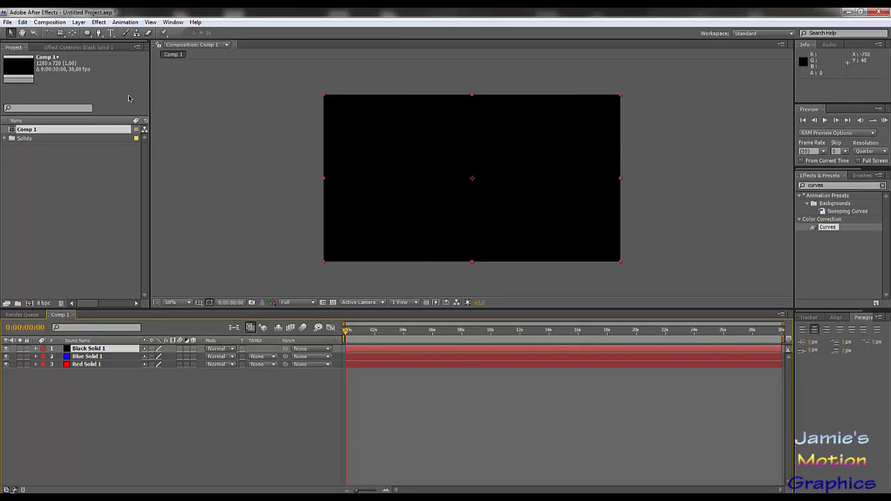
Delete all three solid layers and create a new text layer in the empty composition
{"action": "left_click", "coordinate": [92, 365], "text": "shift"}
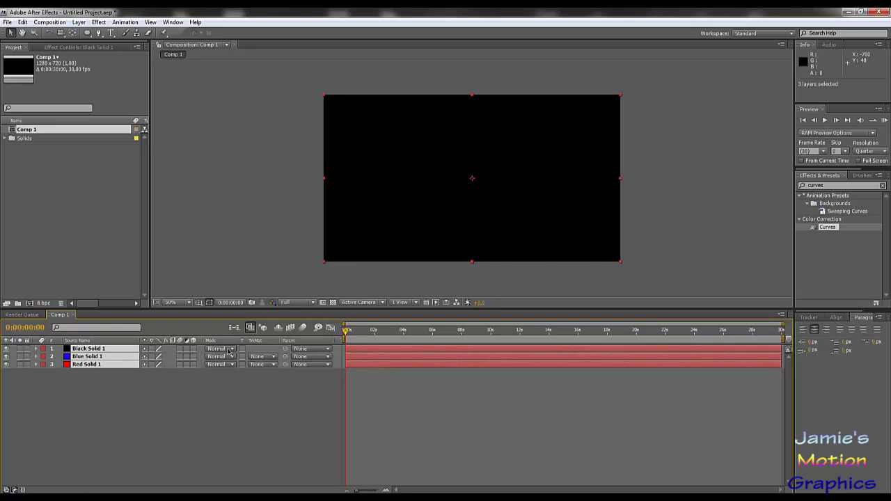
{"action": "key", "text": "Delete"}
{"action": "left_click", "coordinate": [82, 23]}
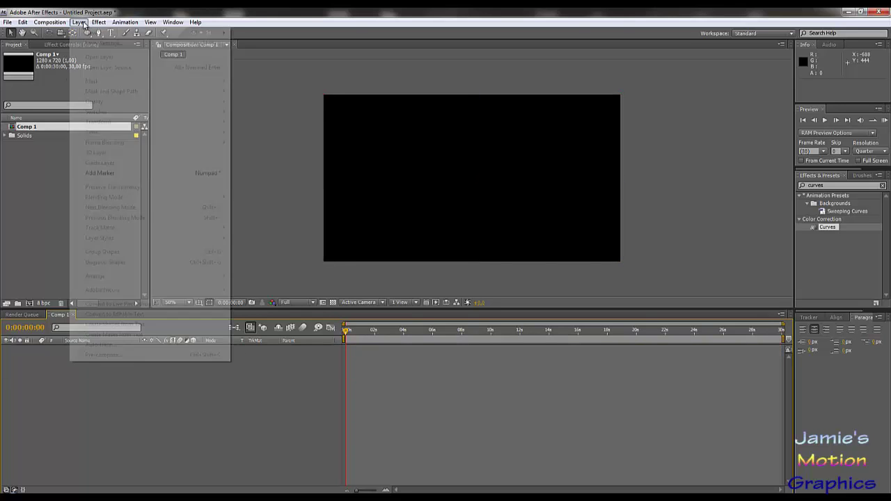
{"action": "mouse_move", "coordinate": [88, 32]}
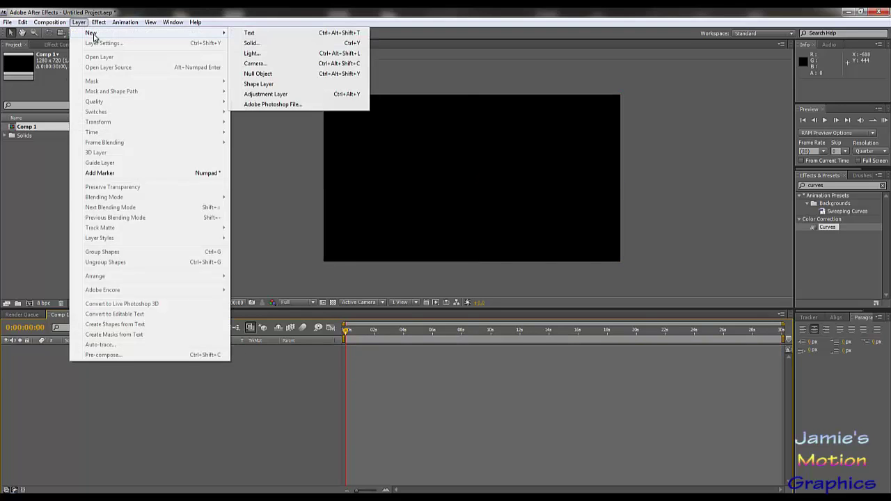
{"action": "left_click", "coordinate": [251, 33]}
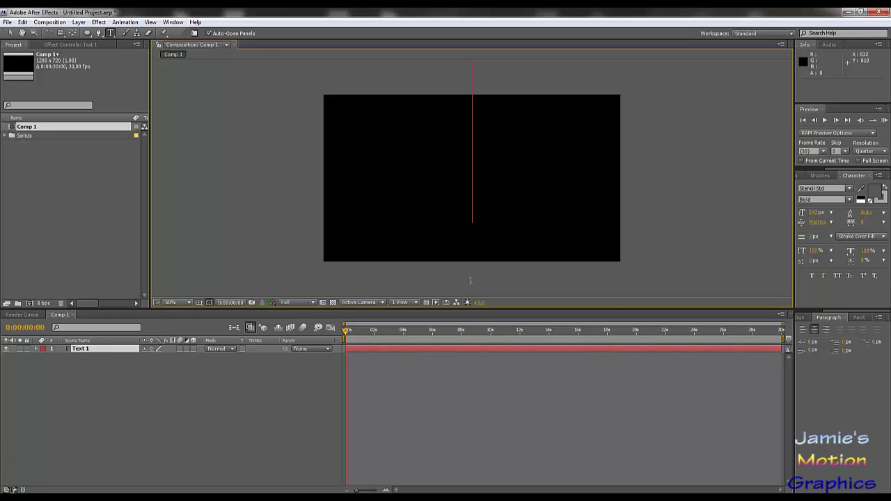
Set the font size to about 254 px and enter TEXT on the new text layer
{"action": "left_click_drag", "start_coordinate": [816, 212], "coordinate": [663, 232]}
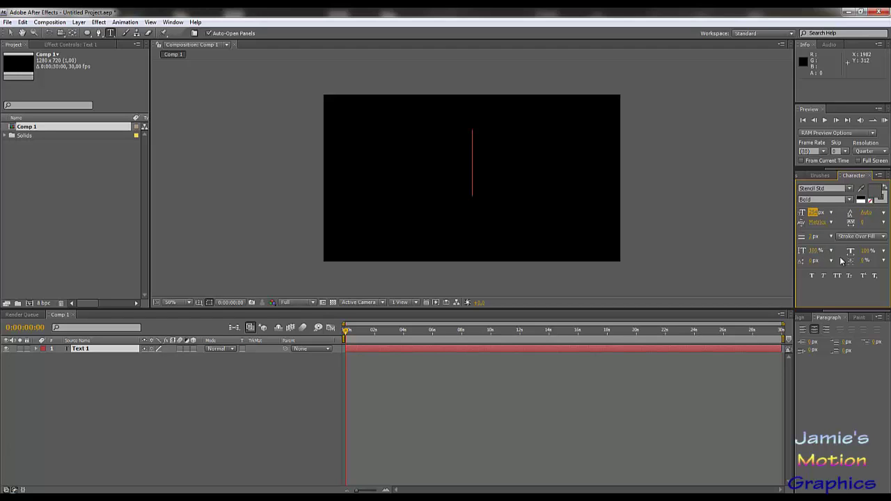
{"action": "left_click", "coordinate": [401, 164]}
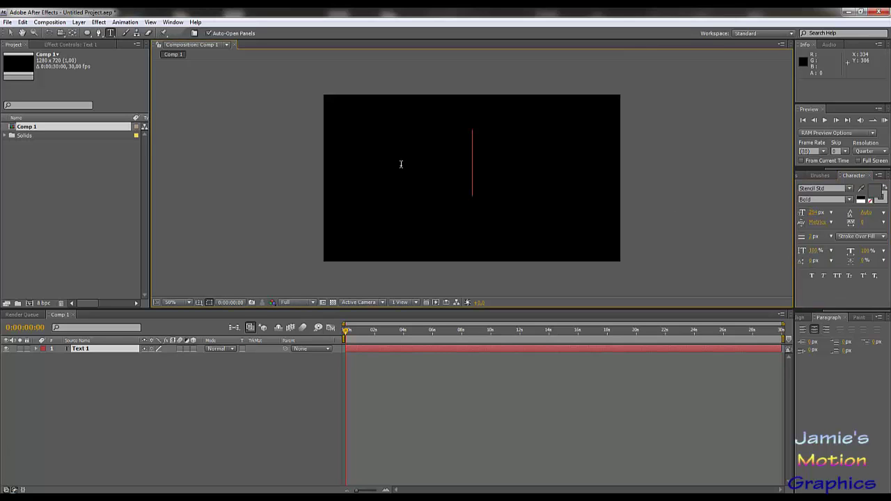
{"action": "type", "text": "TEXT"}
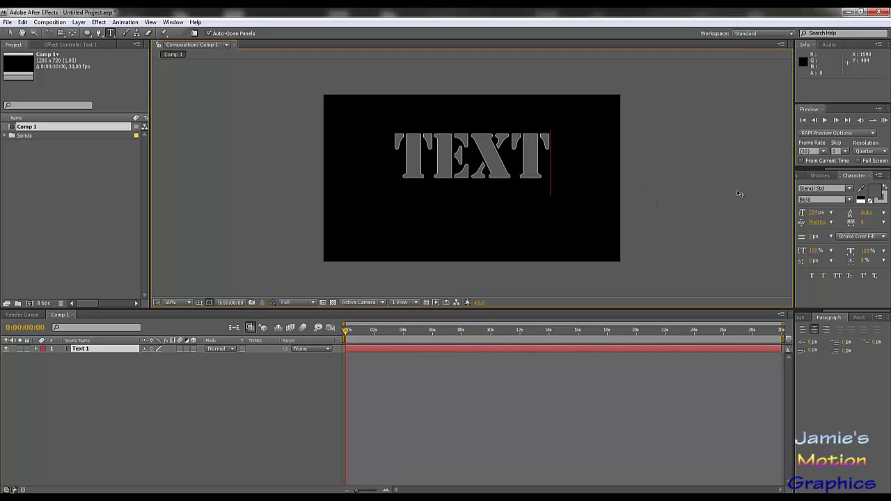
Try to change the text's fill color to a very light gray without selecting its characters
{"action": "left_click", "coordinate": [870, 191]}
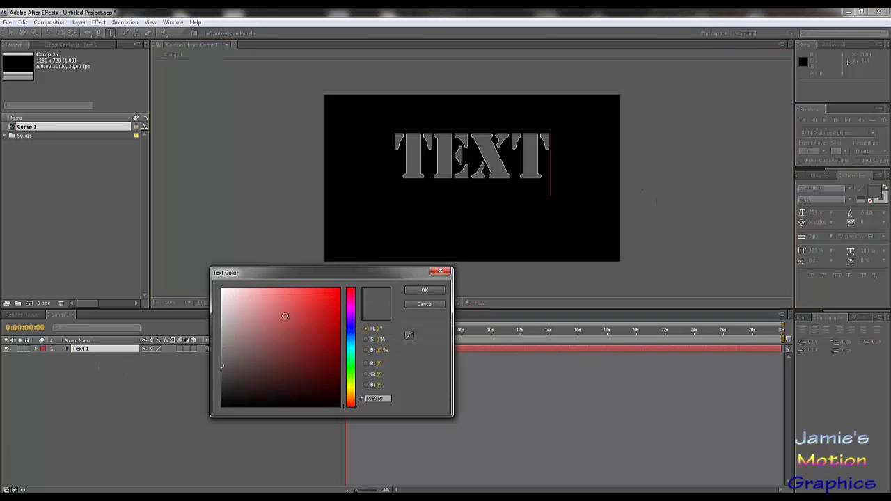
{"action": "left_click", "coordinate": [247, 330]}
{"action": "left_click", "coordinate": [235, 302]}
{"action": "left_click", "coordinate": [424, 290]}
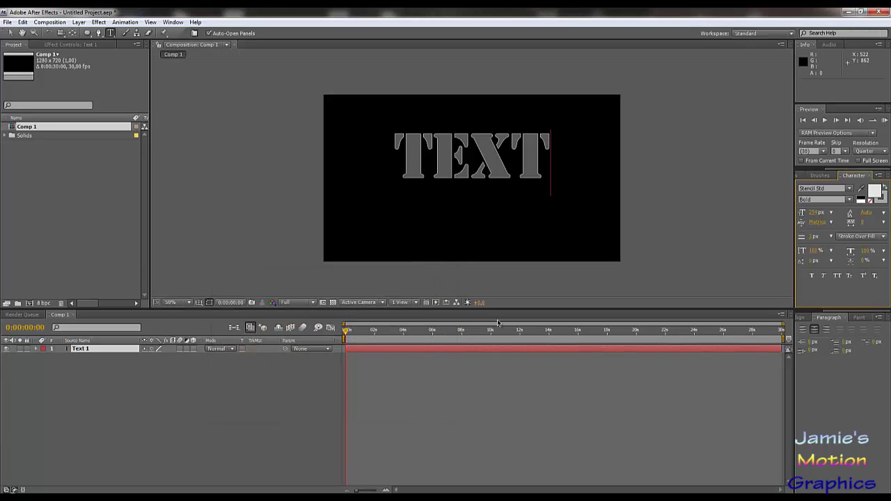
Select all the characters of the text and set their fill color to white (FFFFFF)
{"action": "left_click", "coordinate": [115, 351]}
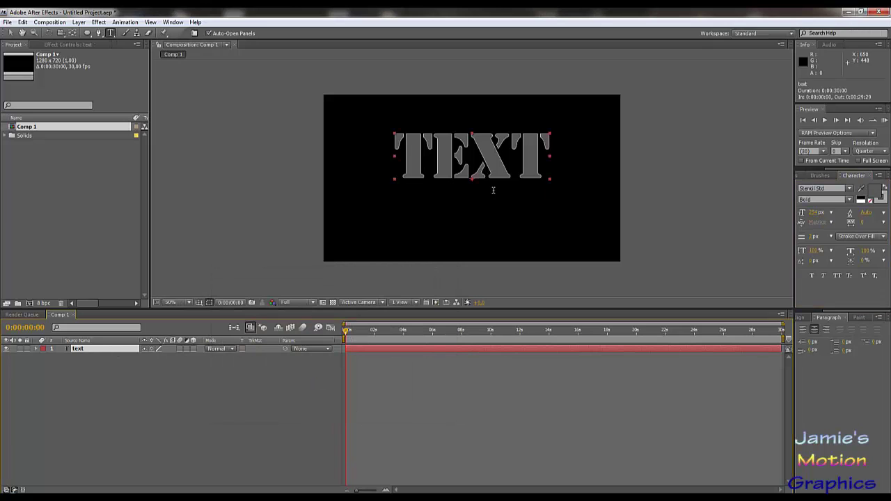
{"action": "left_click_drag", "start_coordinate": [544, 157], "coordinate": [388, 171]}
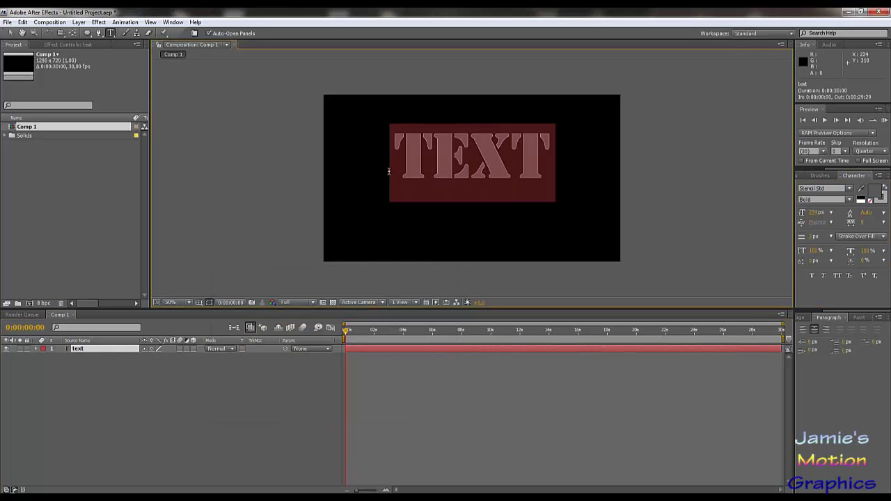
{"action": "left_click", "coordinate": [876, 194]}
{"action": "left_click_drag", "start_coordinate": [284, 321], "coordinate": [83, 234]}
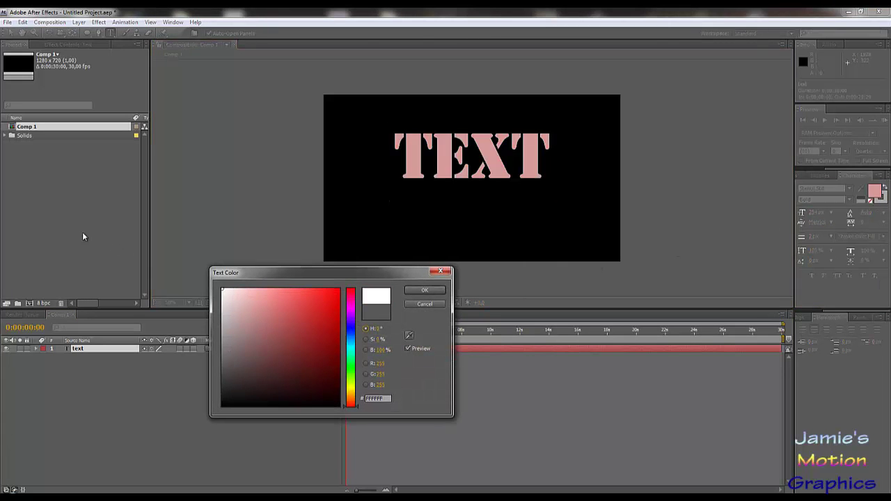
{"action": "left_click", "coordinate": [425, 291]}
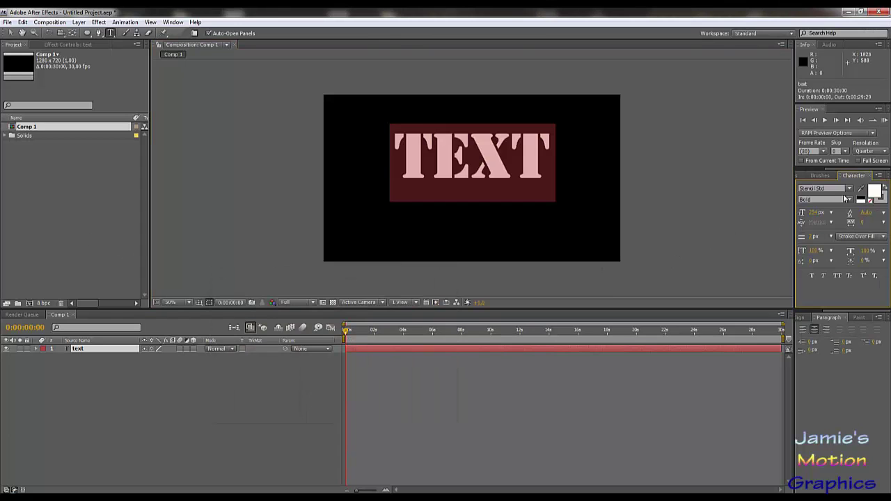
Set the text's stroke color to pure red and its stroke width to 12 px
{"action": "left_click", "coordinate": [881, 198]}
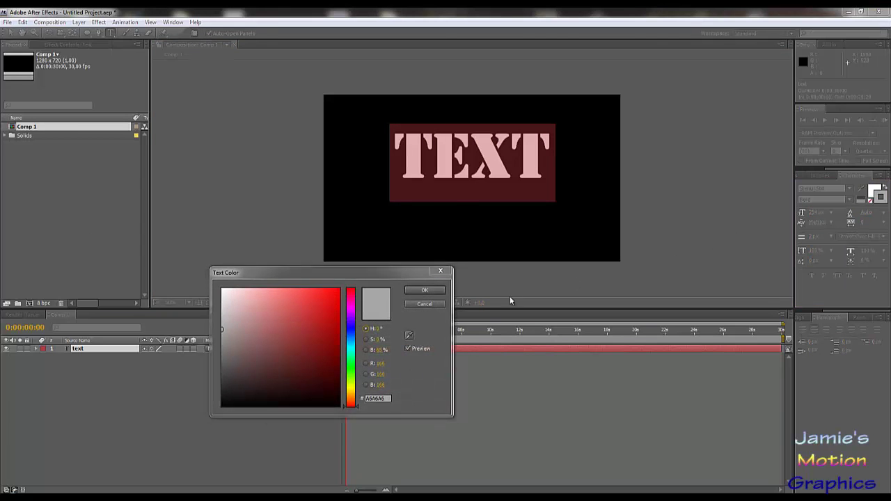
{"action": "left_click_drag", "start_coordinate": [308, 318], "coordinate": [340, 289]}
{"action": "left_click", "coordinate": [424, 290]}
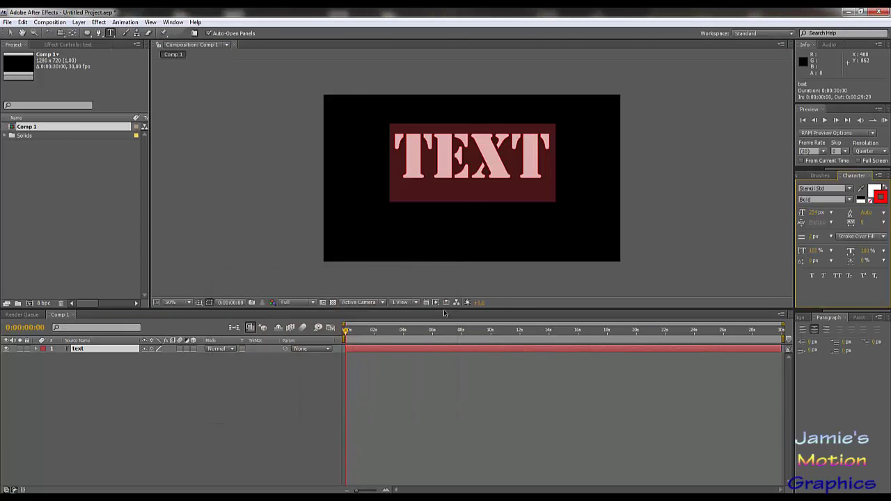
{"action": "left_click", "coordinate": [273, 452]}
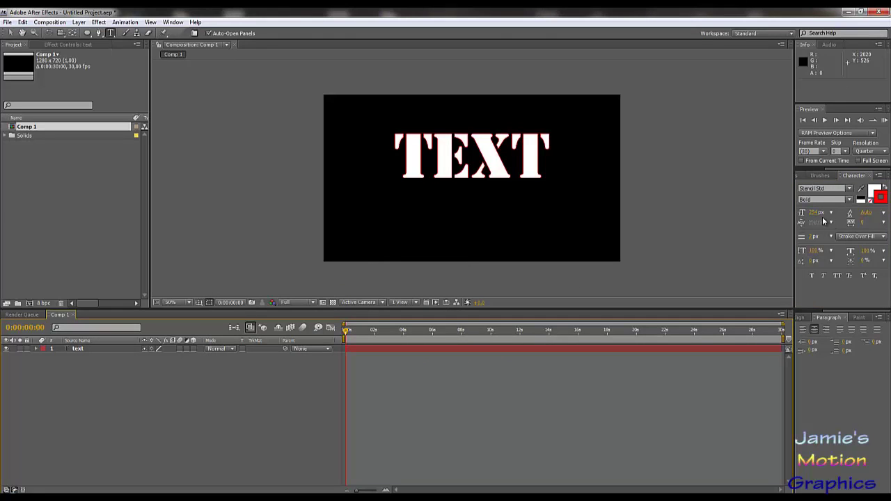
{"action": "left_click", "coordinate": [92, 348]}
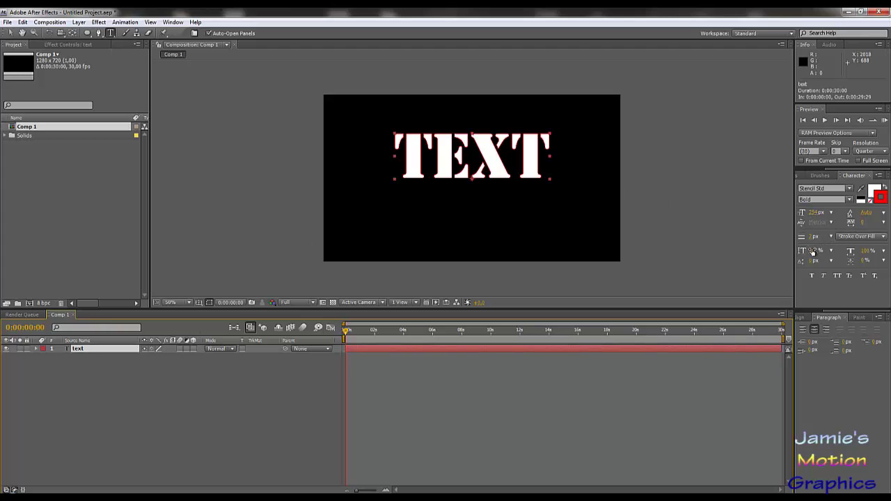
{"action": "mouse_move", "coordinate": [810, 238]}
{"action": "left_mouse_down"}
{"action": "mouse_move", "coordinate": [830, 243]}
{"action": "mouse_move", "coordinate": [823, 241]}
{"action": "left_mouse_up"}
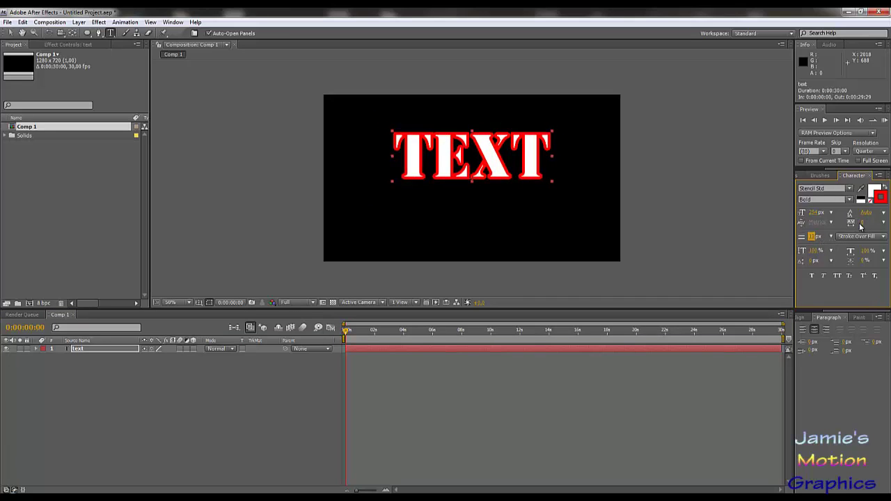
Change the text layer's font to Tahoma and deselect the layer
{"action": "left_click", "coordinate": [819, 188]}
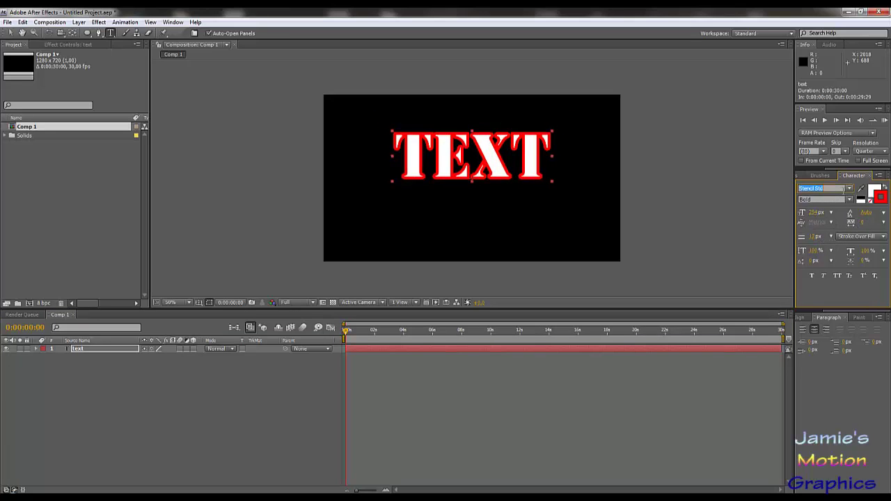
{"action": "left_click", "coordinate": [848, 190]}
{"action": "left_click", "coordinate": [816, 227]}
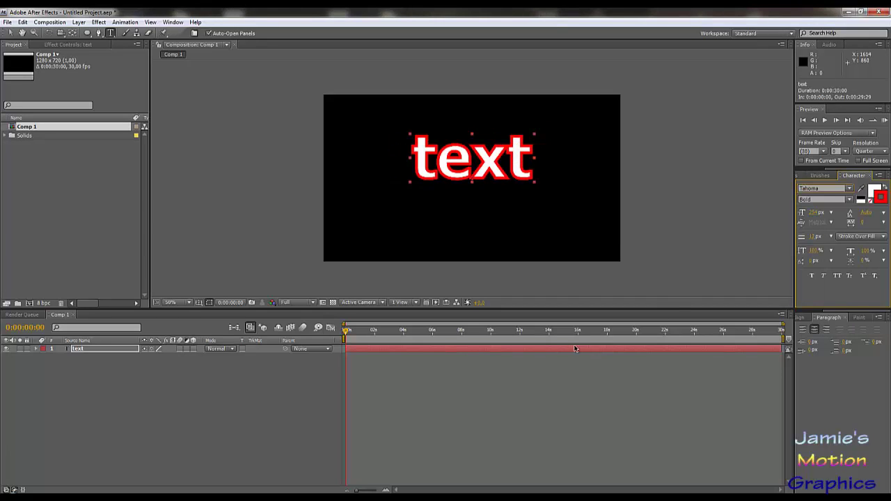
{"action": "left_click", "coordinate": [272, 415]}
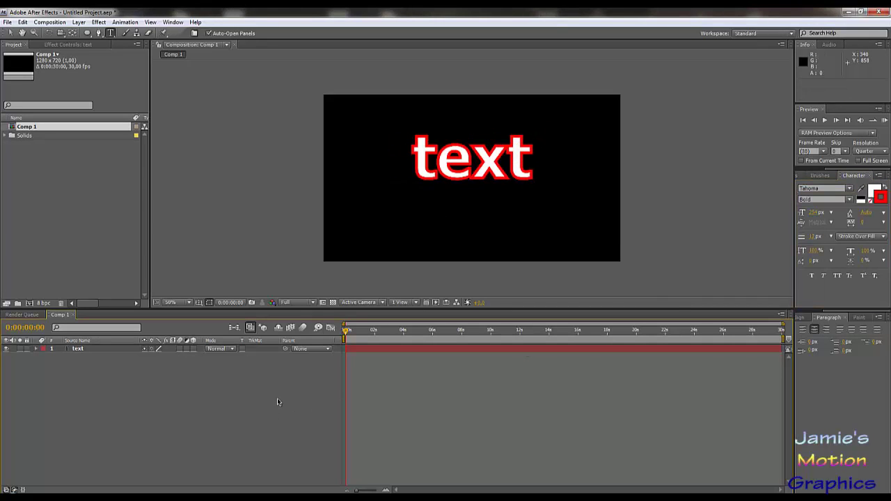
Select the text layer and check it against the transparency grid, switching the grid back off
{"action": "left_click", "coordinate": [74, 349]}
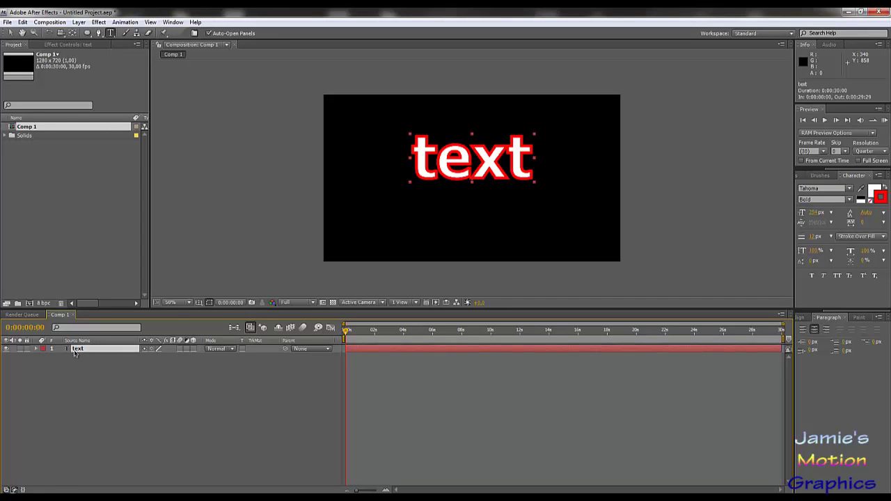
{"action": "left_click", "coordinate": [334, 302]}
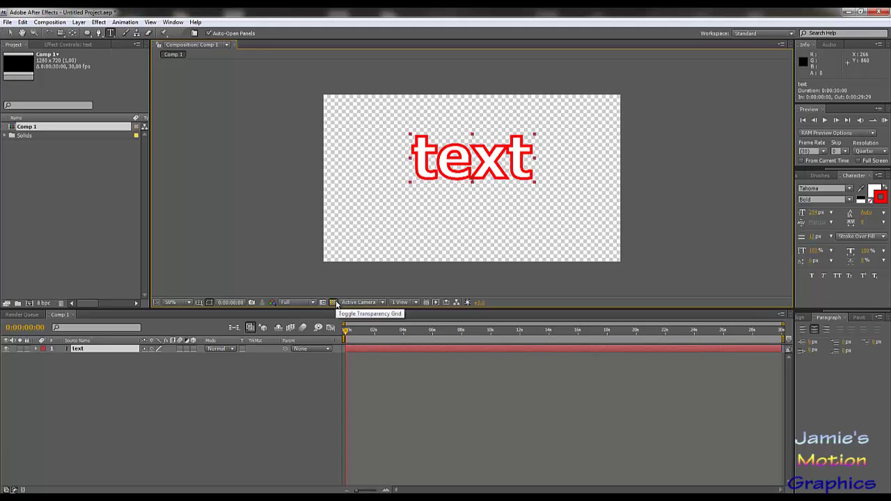
{"action": "left_click", "coordinate": [334, 303]}
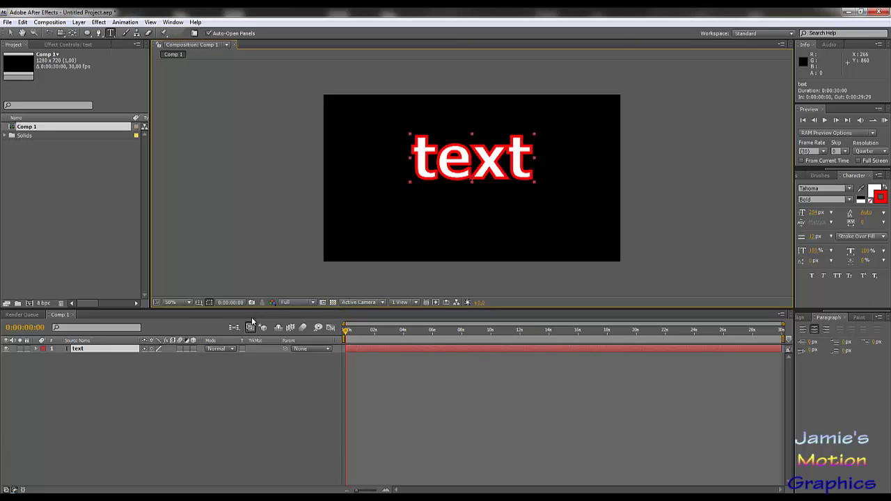
Delete the text layer and add a new empty shape layer to the composition
{"action": "key", "text": "Delete"}
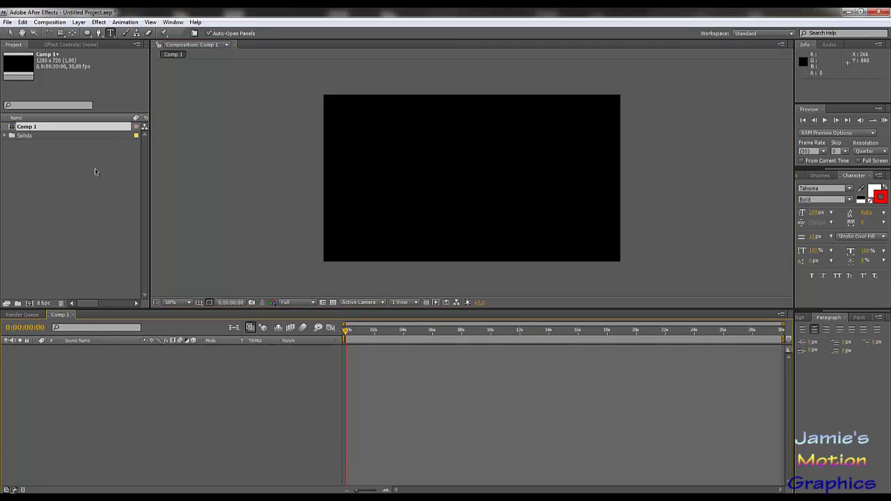
{"action": "left_click", "coordinate": [79, 22]}
{"action": "mouse_move", "coordinate": [96, 34]}
{"action": "mouse_move", "coordinate": [78, 22]}
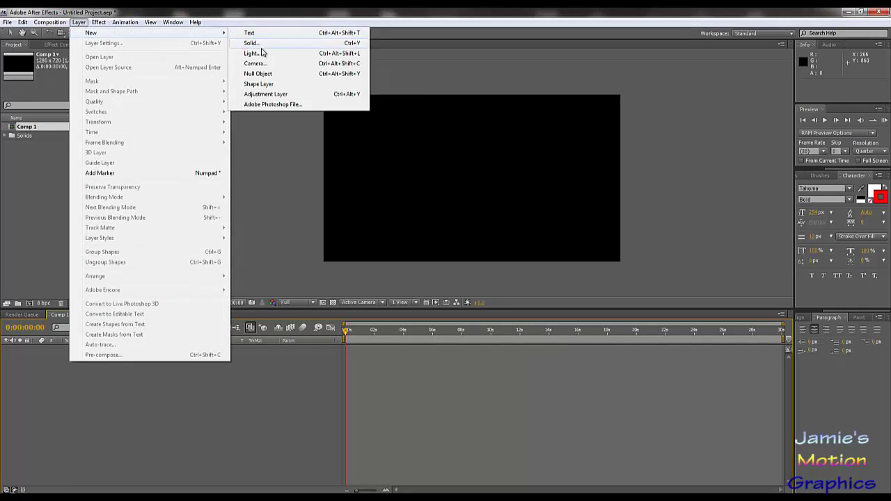
{"action": "left_click", "coordinate": [258, 85]}
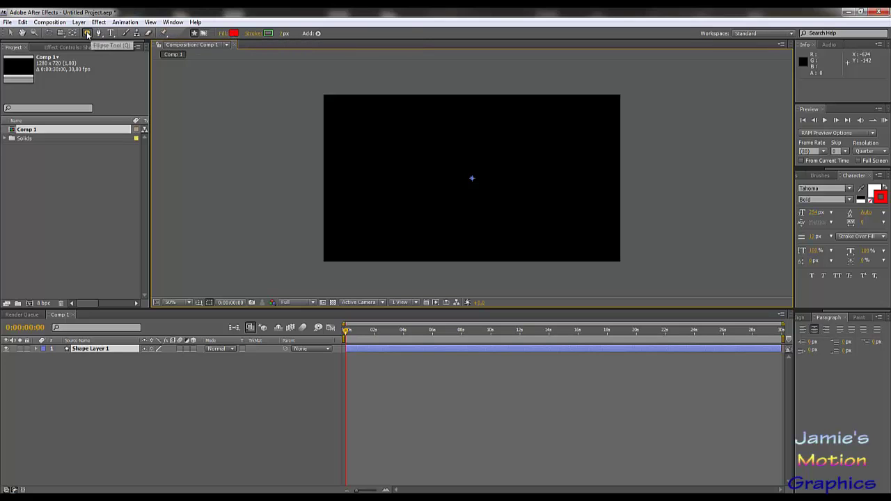
Draw four ellipses on the shape layer: about 170 by 170 px, 288 by 160 px, a small circle, and 110 by 232 px
{"action": "left_click", "coordinate": [87, 34]}
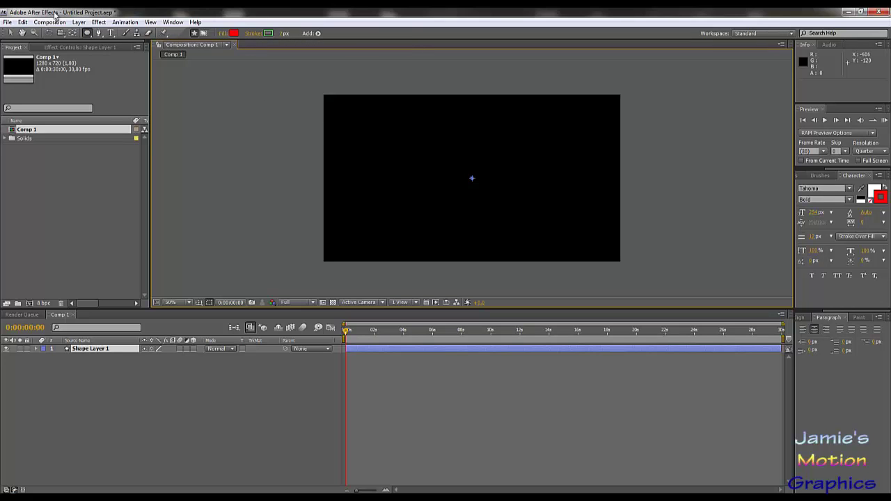
{"action": "left_click_drag", "start_coordinate": [402, 161], "coordinate": [418, 173]}
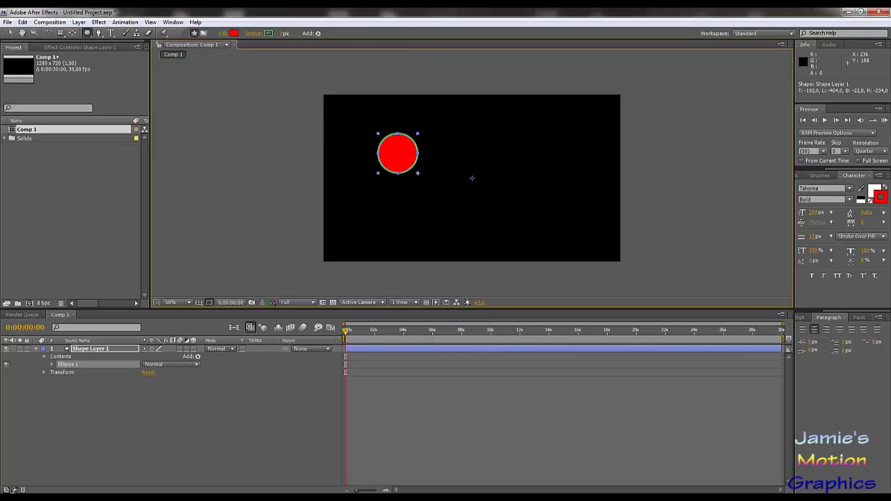
{"action": "left_click_drag", "start_coordinate": [564, 160], "coordinate": [498, 197]}
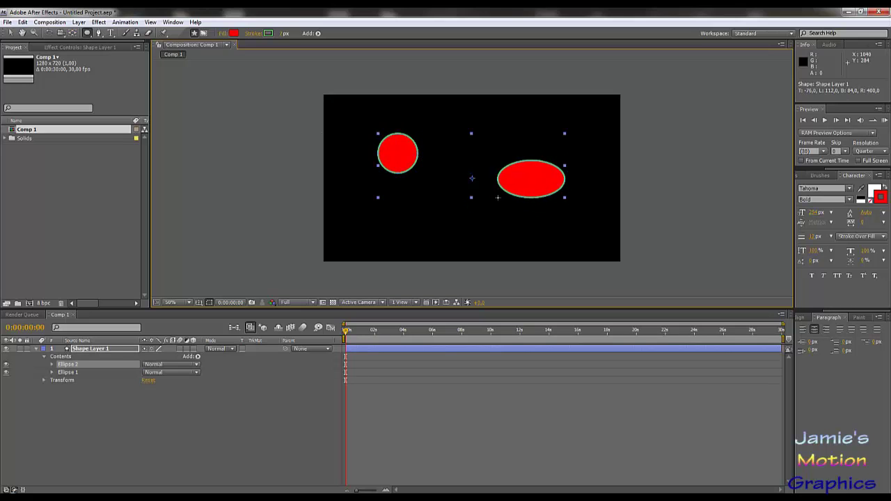
{"action": "left_click_drag", "start_coordinate": [457, 115], "coordinate": [481, 141]}
{"action": "left_click_drag", "start_coordinate": [429, 190], "coordinate": [458, 246]}
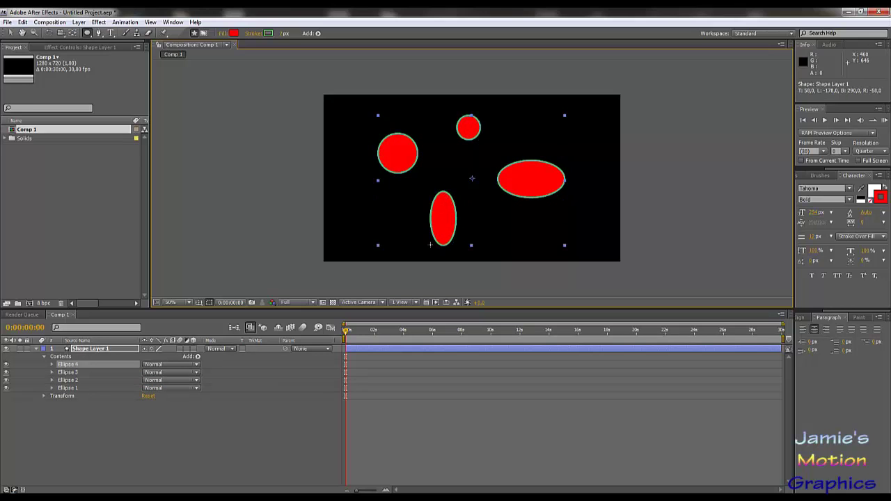
Set Ellipse 4's path size to 130 by 206.2 with proportions unlinked, and its path position to -20, 0
{"action": "left_click", "coordinate": [52, 365]}
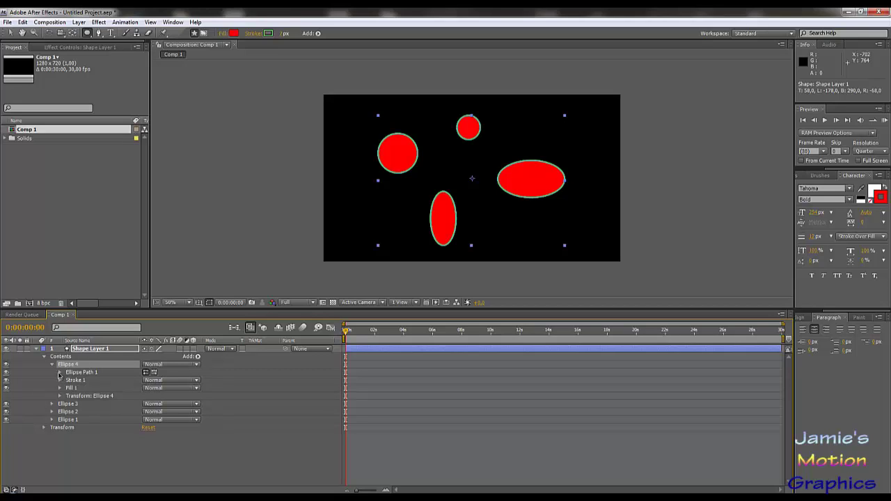
{"action": "left_click", "coordinate": [60, 373]}
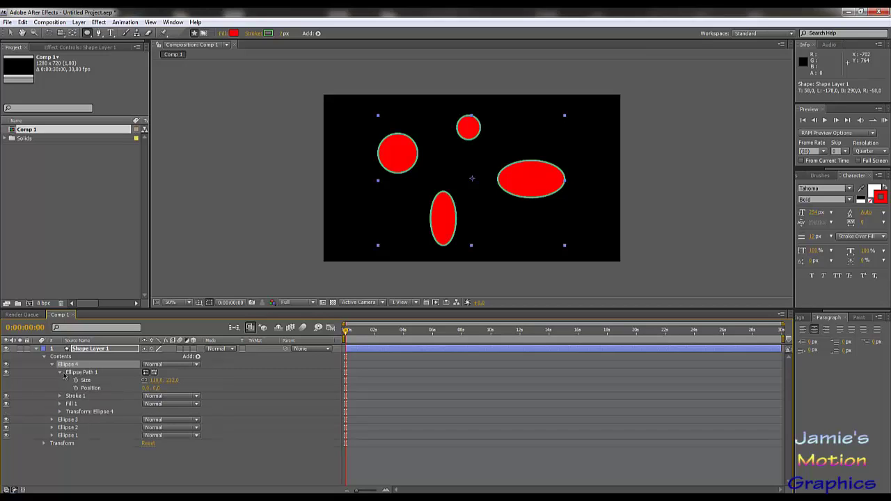
{"action": "left_click", "coordinate": [156, 381]}
{"action": "key", "text": "Tab"}
{"action": "left_click", "coordinate": [216, 381]}
{"action": "left_click_drag", "start_coordinate": [154, 385], "coordinate": [173, 393]}
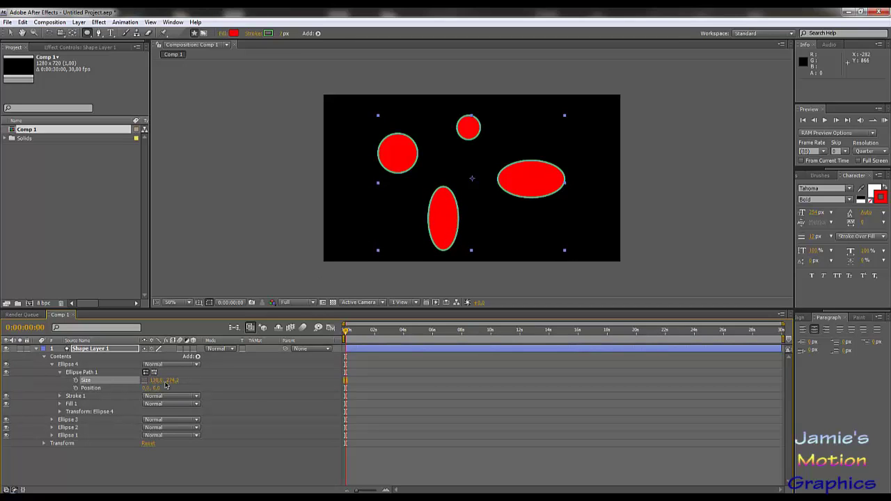
{"action": "left_click_drag", "start_coordinate": [173, 378], "coordinate": [114, 395]}
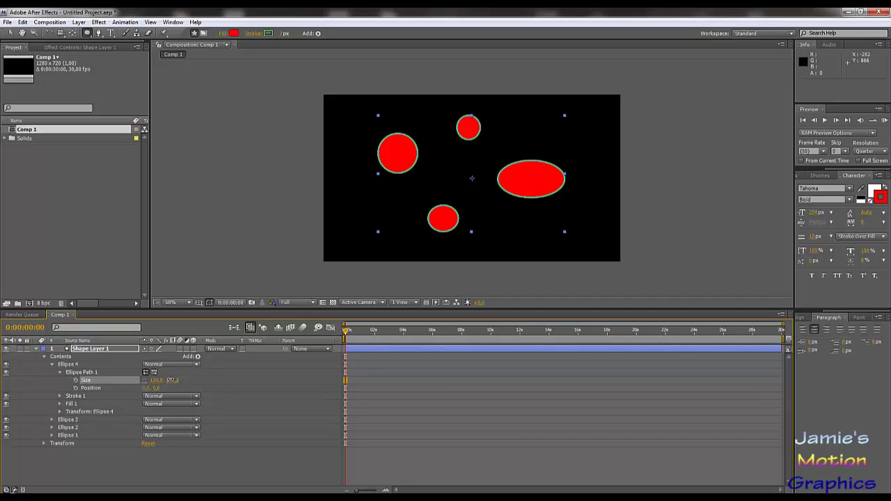
{"action": "left_click_drag", "start_coordinate": [170, 380], "coordinate": [214, 383]}
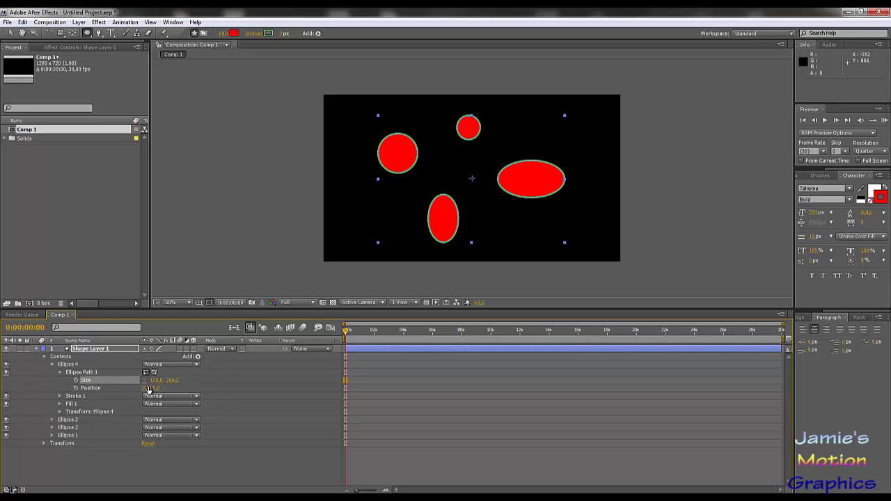
{"action": "mouse_move", "coordinate": [151, 388]}
{"action": "left_mouse_down"}
{"action": "mouse_move", "coordinate": [206, 387]}
{"action": "mouse_move", "coordinate": [139, 386]}
{"action": "left_mouse_up"}
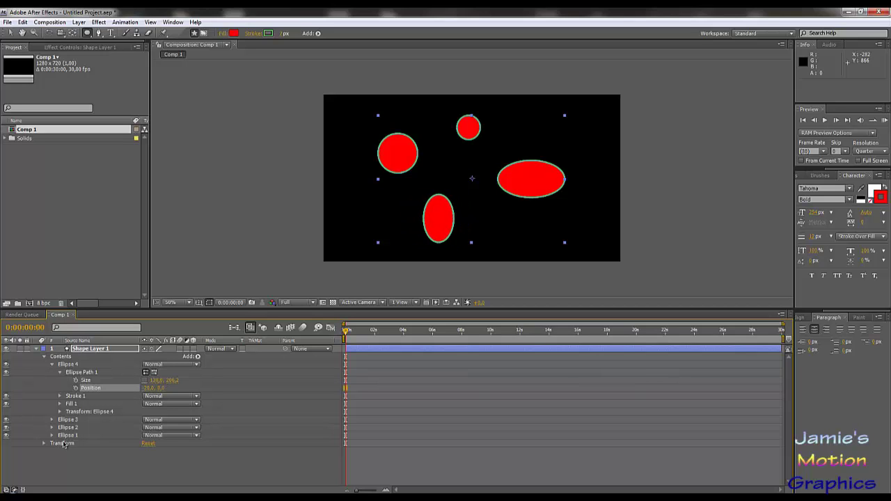
Try shifting the whole shape layer with the layer's Transform position, and undo the shift
{"action": "left_click", "coordinate": [64, 444]}
{"action": "left_click", "coordinate": [43, 443]}
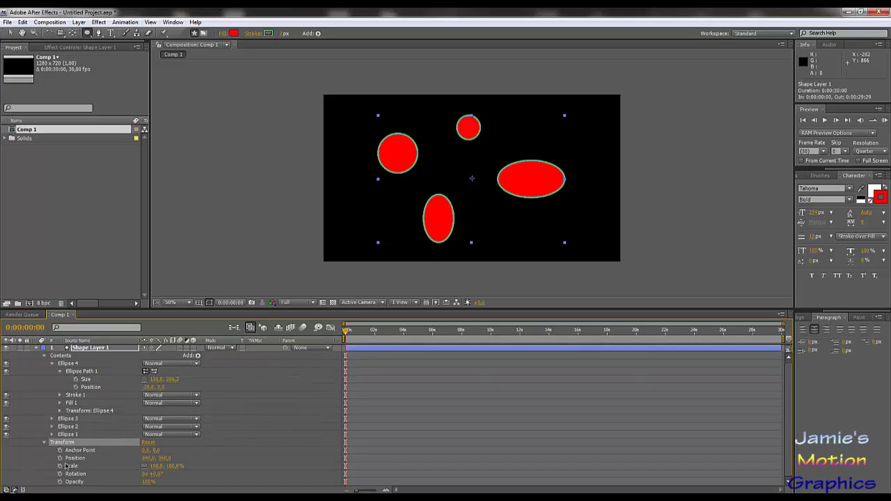
{"action": "mouse_move", "coordinate": [148, 458]}
{"action": "left_mouse_down"}
{"action": "mouse_move", "coordinate": [138, 458]}
{"action": "mouse_move", "coordinate": [182, 459]}
{"action": "mouse_move", "coordinate": [114, 459]}
{"action": "mouse_move", "coordinate": [174, 473]}
{"action": "mouse_move", "coordinate": [136, 473]}
{"action": "mouse_move", "coordinate": [152, 473]}
{"action": "mouse_move", "coordinate": [153, 460]}
{"action": "left_mouse_up"}
{"action": "key", "text": "ctrl+z"}
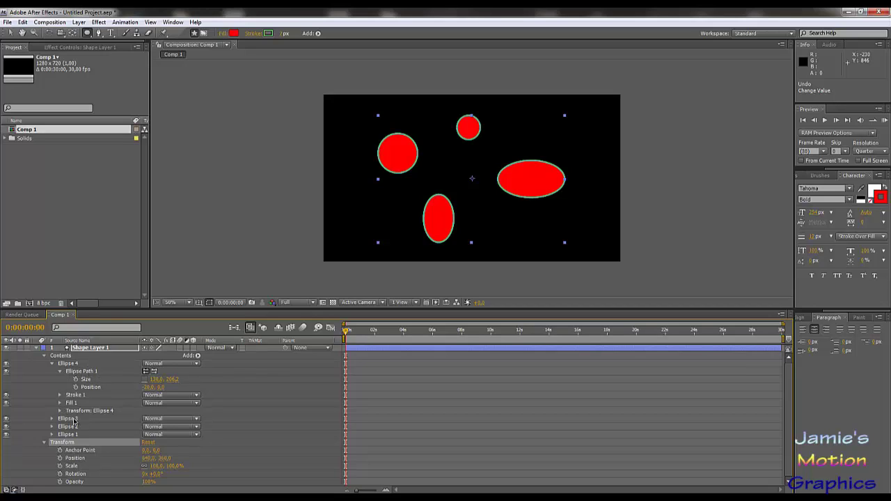
Rotate only Ellipse 4 to about 81° using its own transform properties
{"action": "left_click", "coordinate": [60, 411]}
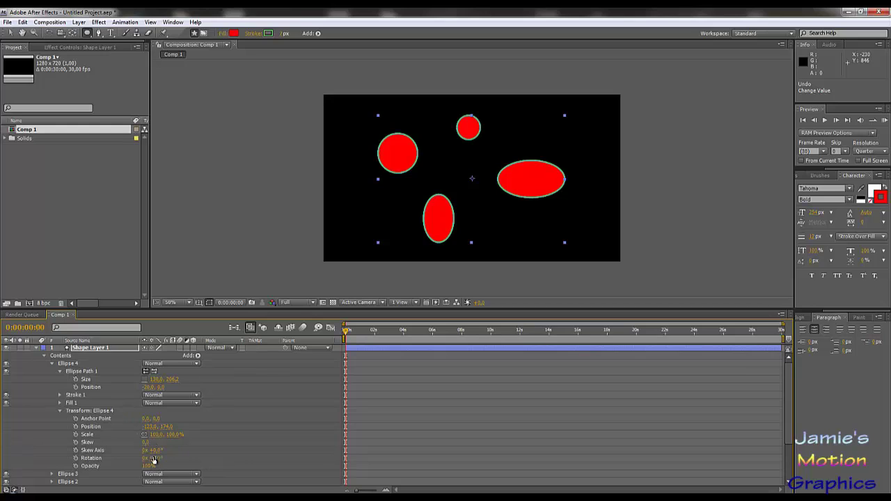
{"action": "left_click_drag", "start_coordinate": [153, 458], "coordinate": [171, 433]}
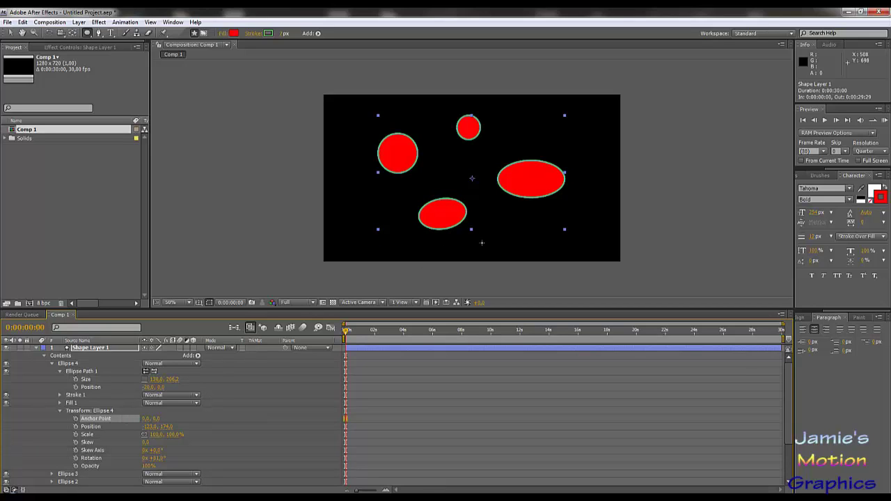
Try rotating the whole shape layer to about -21° with the layer's Transform, and undo the rotation
{"action": "scroll", "coordinate": [130, 437], "scroll_direction": "down", "scroll_amount": 3}
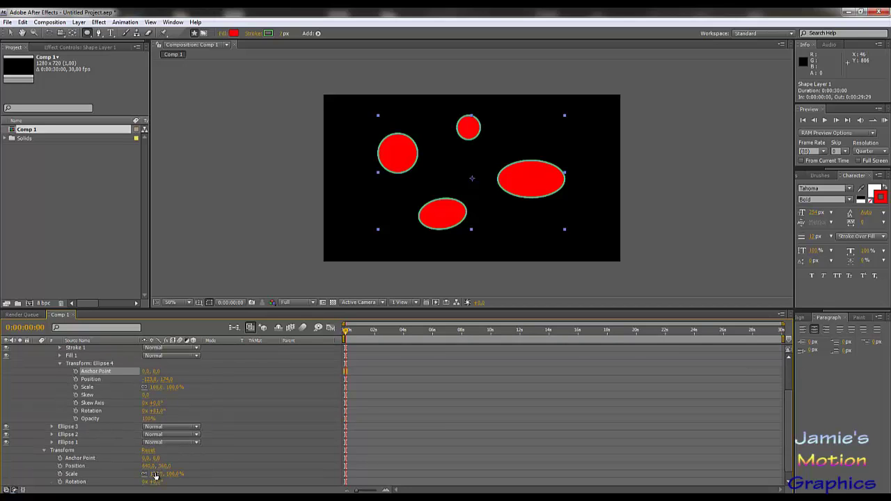
{"action": "mouse_move", "coordinate": [154, 482]}
{"action": "left_mouse_down"}
{"action": "mouse_move", "coordinate": [183, 481]}
{"action": "mouse_move", "coordinate": [118, 467]}
{"action": "left_mouse_up"}
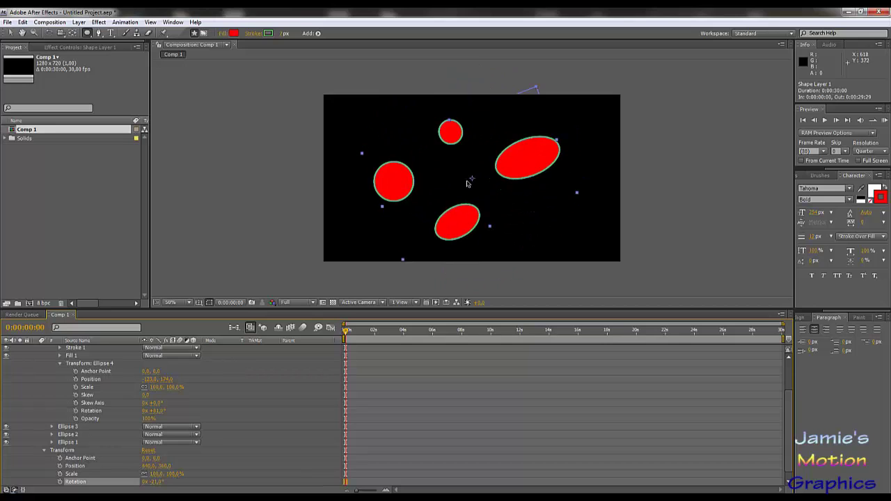
{"action": "key", "text": "ctrl+z"}
{"action": "left_click", "coordinate": [75, 371]}
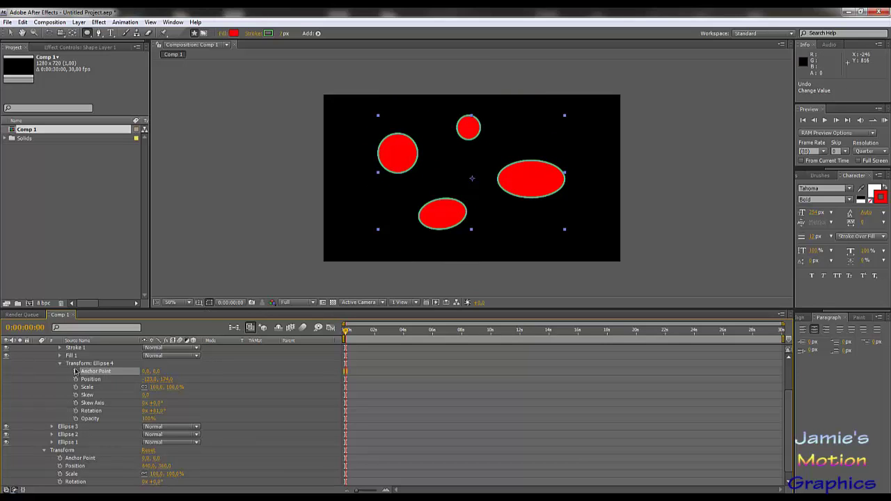
Set Ellipse 4's own transform position to about -103, 163 and return its rotation to 0°
{"action": "scroll", "coordinate": [123, 378], "scroll_direction": "up", "scroll_amount": 2}
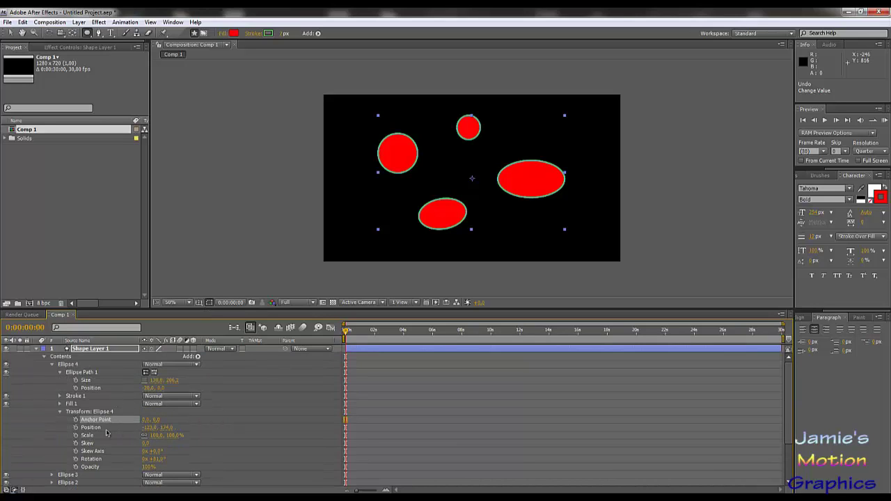
{"action": "left_click", "coordinate": [234, 433]}
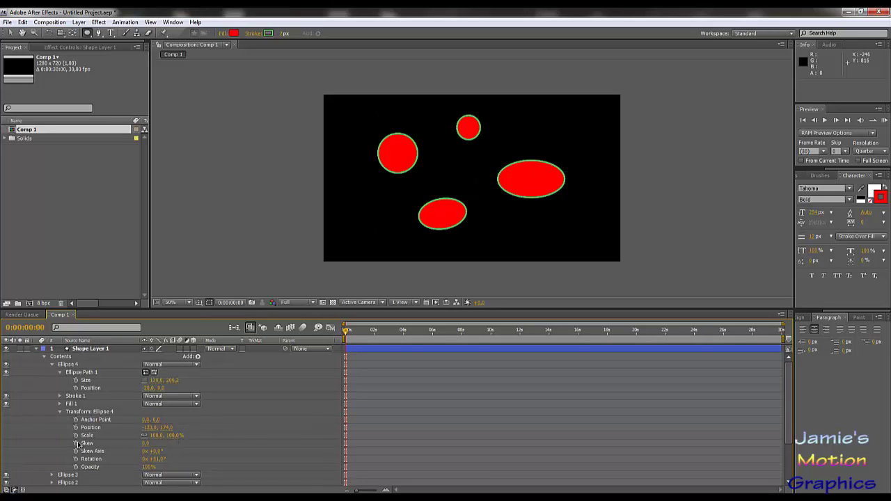
{"action": "left_click", "coordinate": [101, 419]}
{"action": "mouse_move", "coordinate": [145, 427]}
{"action": "left_mouse_down"}
{"action": "mouse_move", "coordinate": [232, 428]}
{"action": "mouse_move", "coordinate": [118, 428]}
{"action": "mouse_move", "coordinate": [203, 425]}
{"action": "mouse_move", "coordinate": [160, 423]}
{"action": "left_mouse_up"}
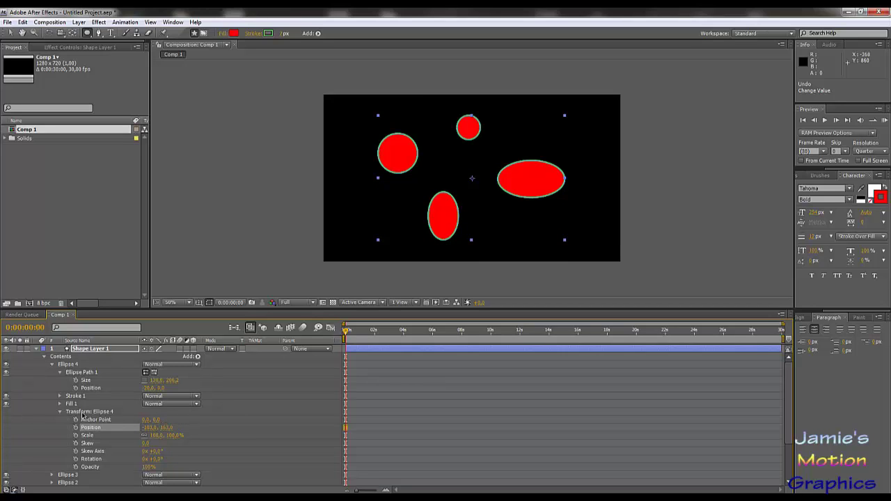
Change the fill color of Ellipse 4 to blue (001EFF)
{"action": "scroll", "coordinate": [122, 447], "scroll_direction": "down", "scroll_amount": 1}
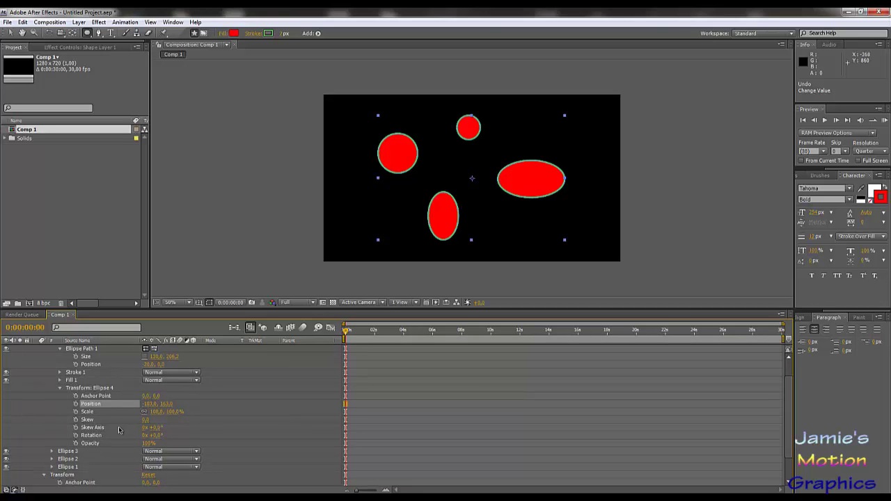
{"action": "scroll", "coordinate": [120, 431], "scroll_direction": "up", "scroll_amount": 1}
{"action": "left_click", "coordinate": [59, 404]}
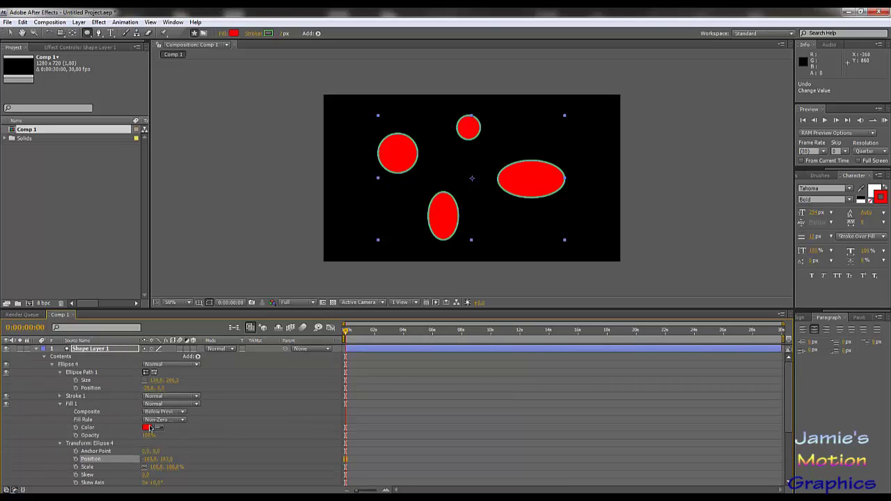
{"action": "left_click", "coordinate": [147, 427]}
{"action": "left_click", "coordinate": [350, 330]}
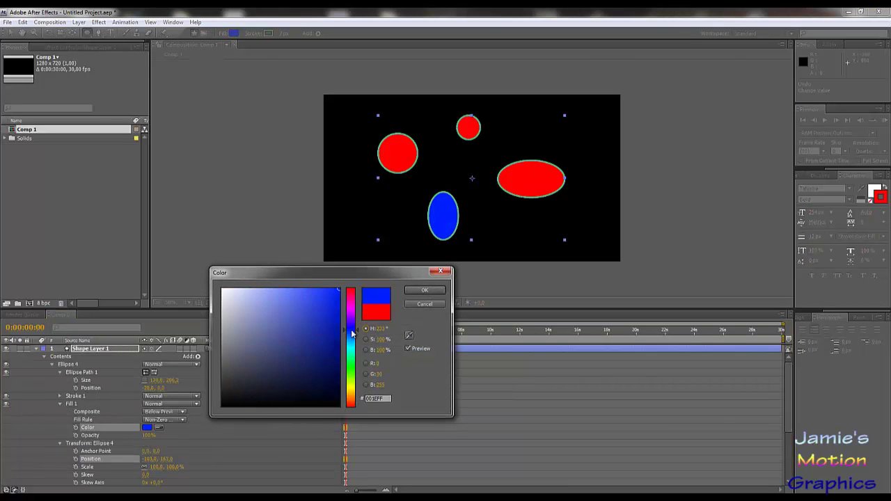
{"action": "left_click", "coordinate": [424, 290]}
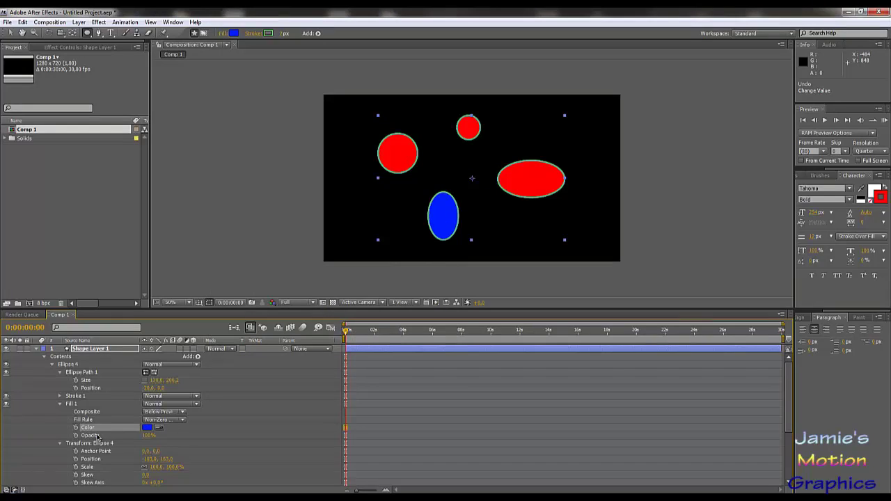
Change the stroke color of Ellipse 4 to a dark gray (232D2D)
{"action": "left_click", "coordinate": [60, 395]}
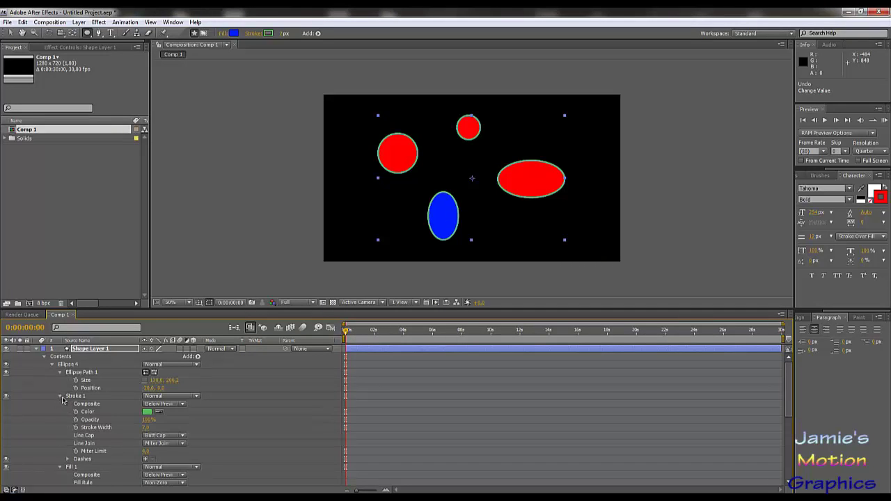
{"action": "left_click", "coordinate": [145, 413]}
{"action": "mouse_move", "coordinate": [280, 346]}
{"action": "left_mouse_down"}
{"action": "mouse_move", "coordinate": [288, 350]}
{"action": "mouse_move", "coordinate": [247, 385]}
{"action": "left_mouse_up"}
{"action": "left_click_drag", "start_coordinate": [355, 356], "coordinate": [352, 346]}
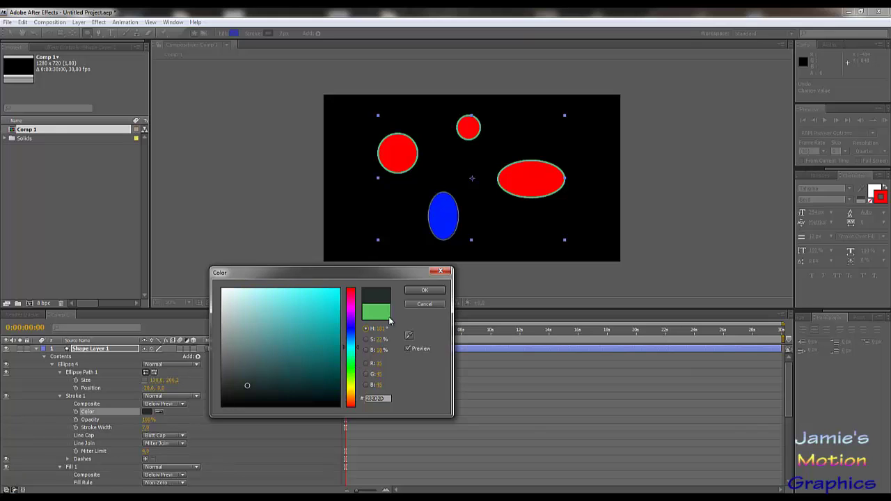
{"action": "left_click", "coordinate": [424, 290]}
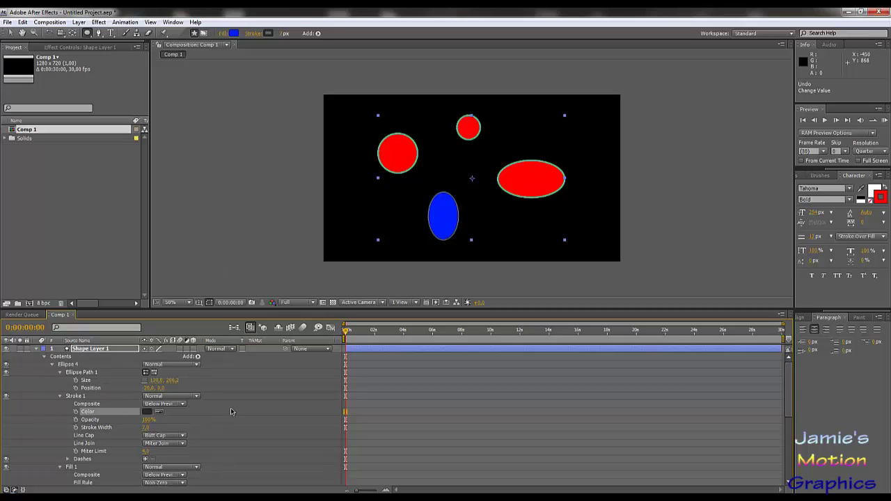
{"action": "scroll", "coordinate": [232, 411], "scroll_direction": "down", "scroll_amount": 3}
{"action": "scroll", "coordinate": [231, 411], "scroll_direction": "up", "scroll_amount": 3}
{"action": "scroll", "coordinate": [211, 398], "scroll_direction": "down", "scroll_amount": 6}
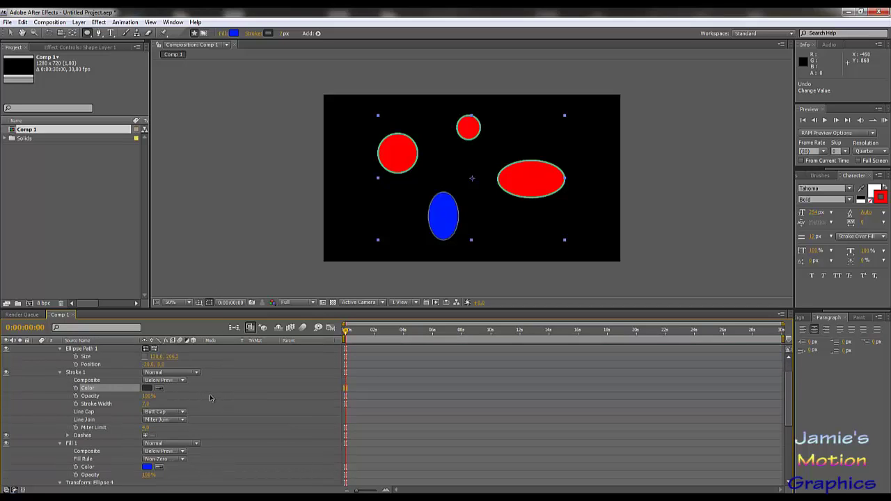
{"action": "scroll", "coordinate": [211, 399], "scroll_direction": "up", "scroll_amount": 6}
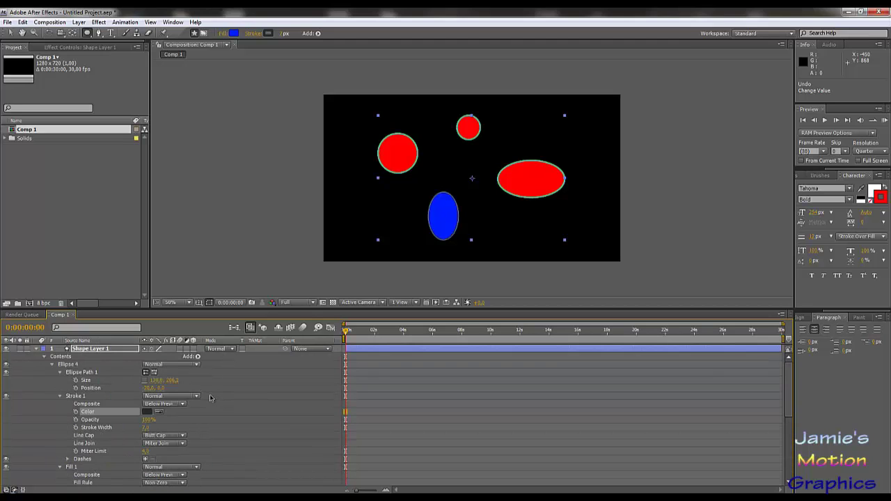
Draw a star with an outer radius of about 97 between the ellipses on the shape layer, and expand its Polystar Path properties
{"action": "left_click", "coordinate": [86, 33]}
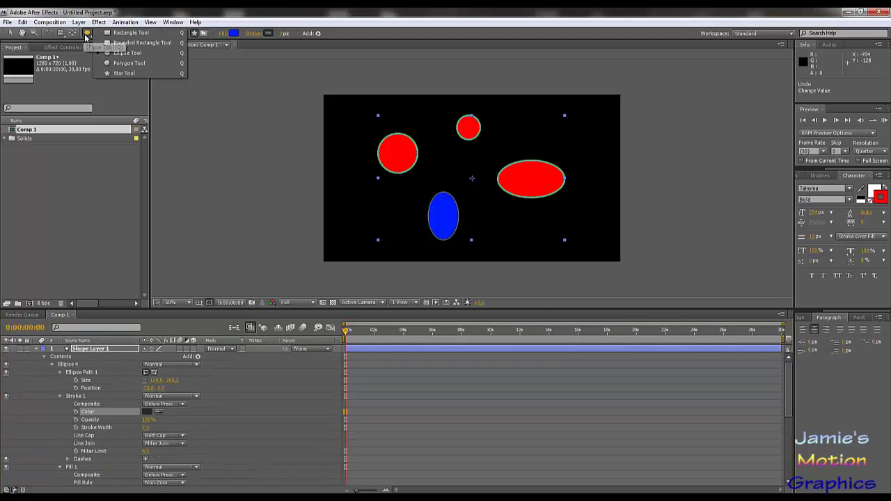
{"action": "left_click", "coordinate": [124, 73]}
{"action": "left_click_drag", "start_coordinate": [467, 172], "coordinate": [467, 149]}
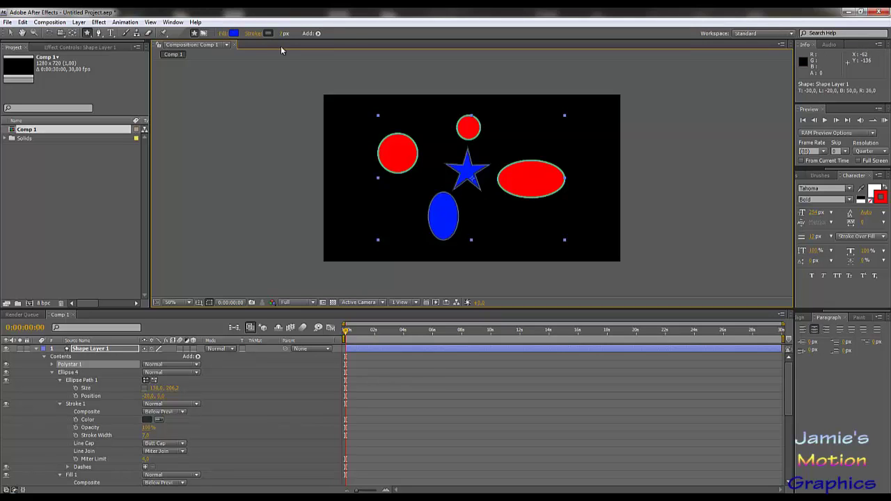
{"action": "left_click", "coordinate": [52, 365]}
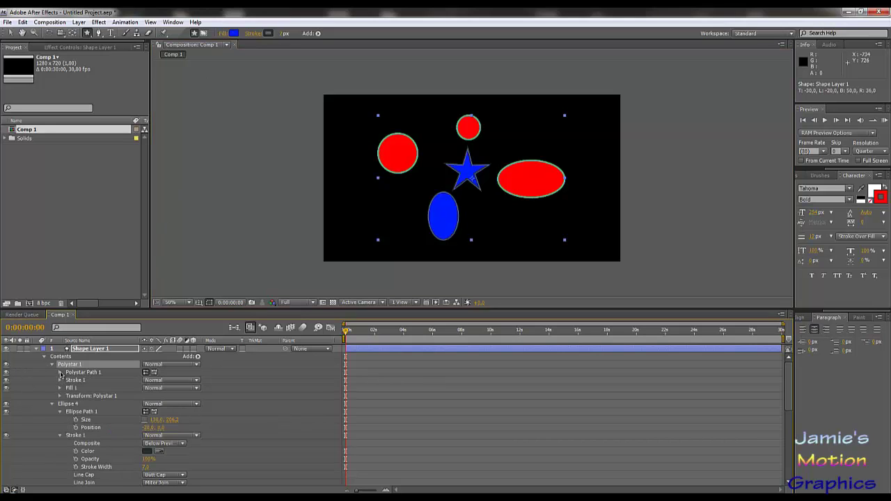
{"action": "left_click", "coordinate": [59, 373]}
{"action": "scroll", "coordinate": [97, 407], "scroll_direction": "down", "scroll_amount": 1}
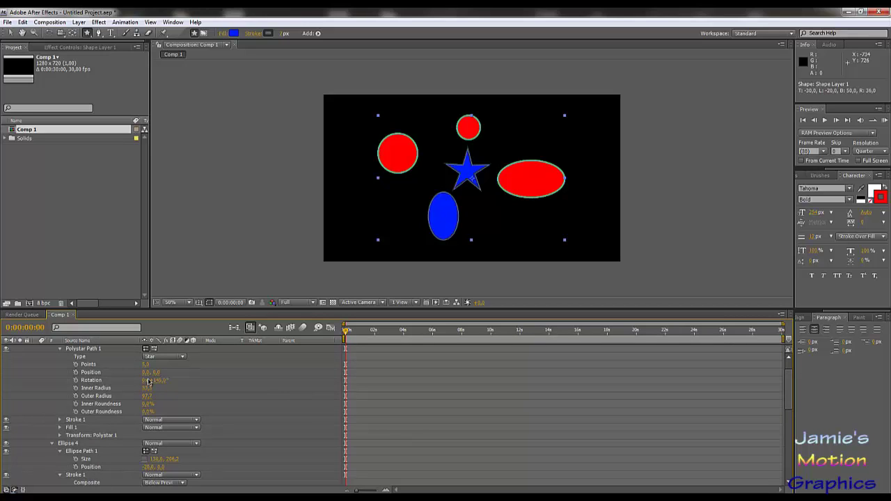
{"action": "scroll", "coordinate": [166, 382], "scroll_direction": "up", "scroll_amount": 1}
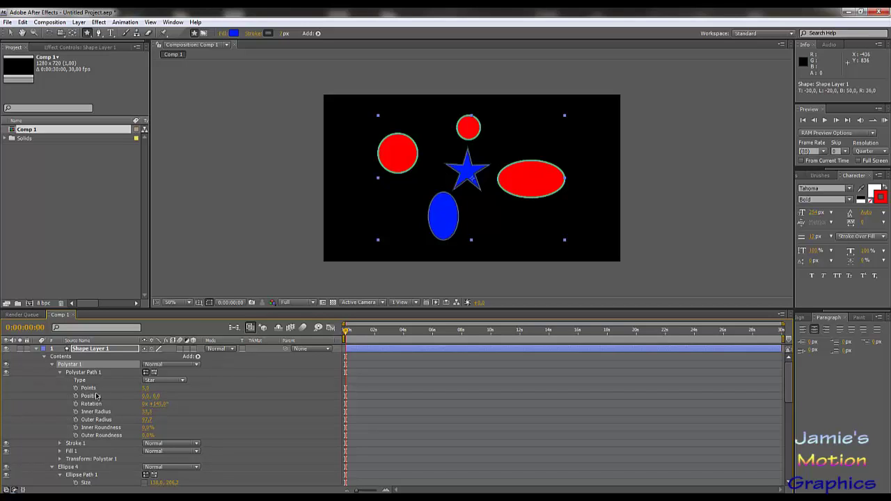
Try the star with 10 points, return it to 5, and try shifting its path position
{"action": "mouse_move", "coordinate": [146, 388]}
{"action": "left_mouse_down"}
{"action": "mouse_move", "coordinate": [162, 387]}
{"action": "mouse_move", "coordinate": [148, 388]}
{"action": "left_mouse_up"}
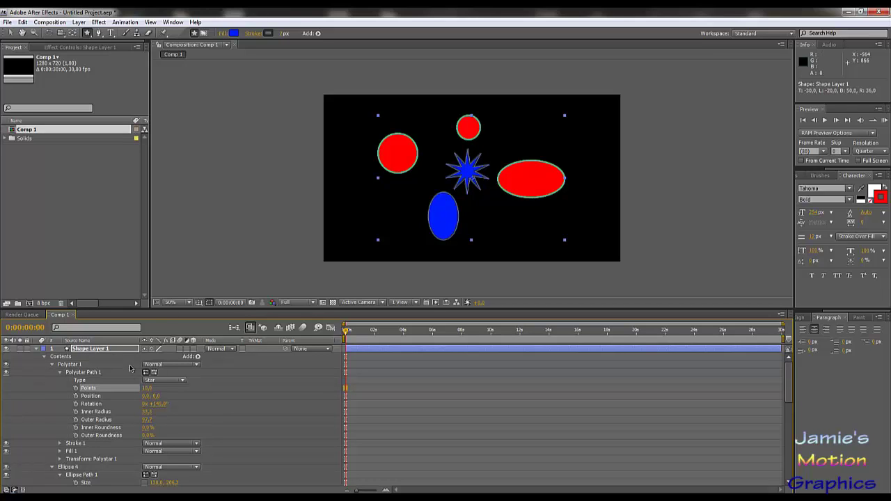
{"action": "left_click_drag", "start_coordinate": [145, 388], "coordinate": [144, 388]}
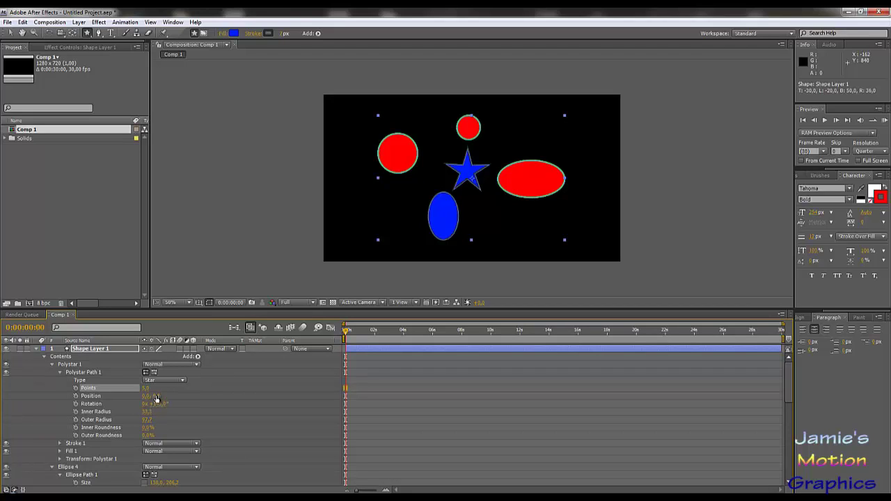
{"action": "left_click_drag", "start_coordinate": [156, 395], "coordinate": [158, 398]}
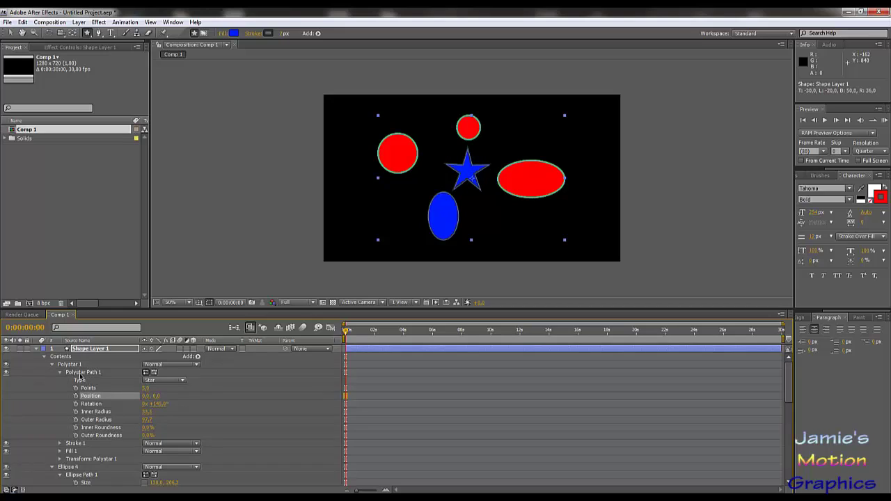
Set the star's transform position to about 83, -30 and its path position to about -221, 0
{"action": "left_click", "coordinate": [60, 459]}
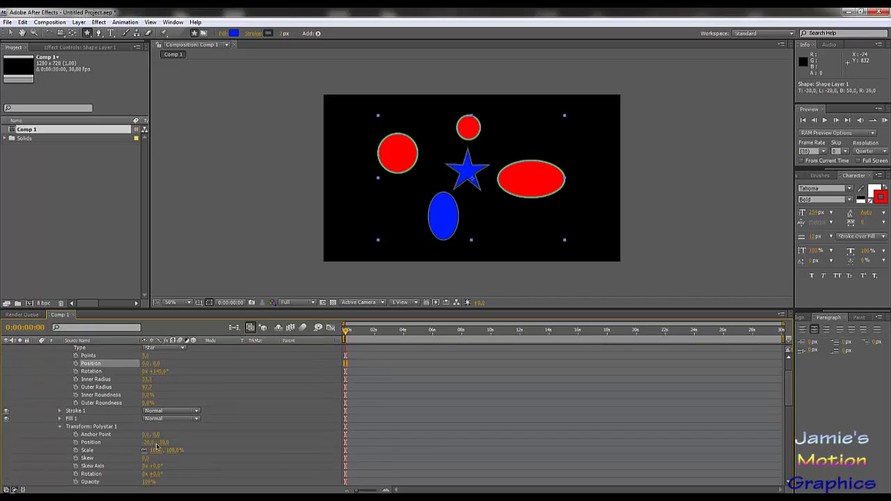
{"action": "left_click_drag", "start_coordinate": [151, 443], "coordinate": [195, 443]}
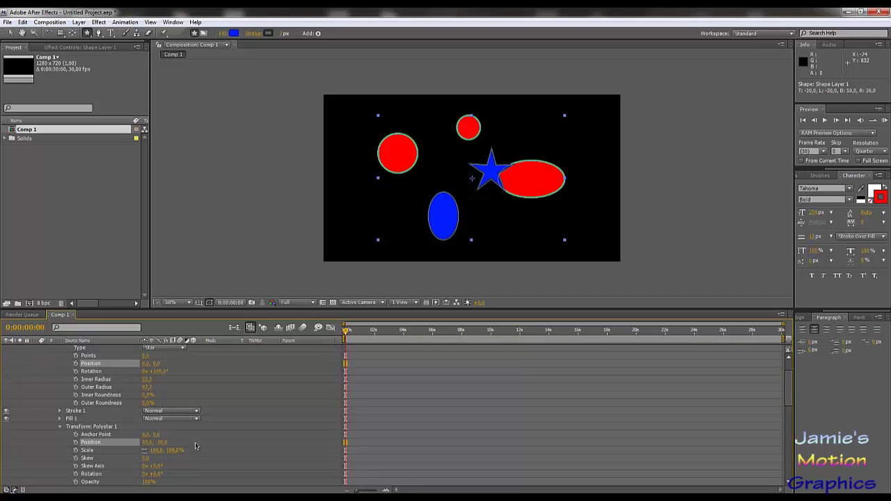
{"action": "scroll", "coordinate": [169, 369], "scroll_direction": "up", "scroll_amount": 2}
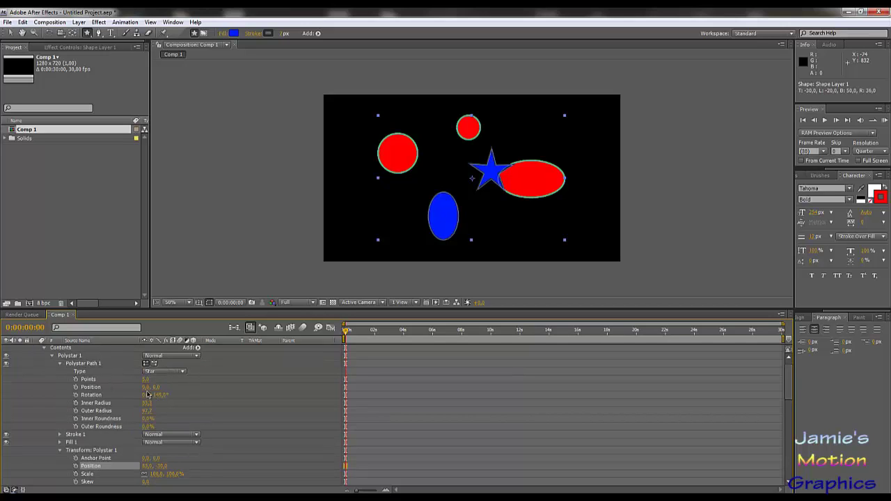
{"action": "left_click_drag", "start_coordinate": [146, 387], "coordinate": [52, 396]}
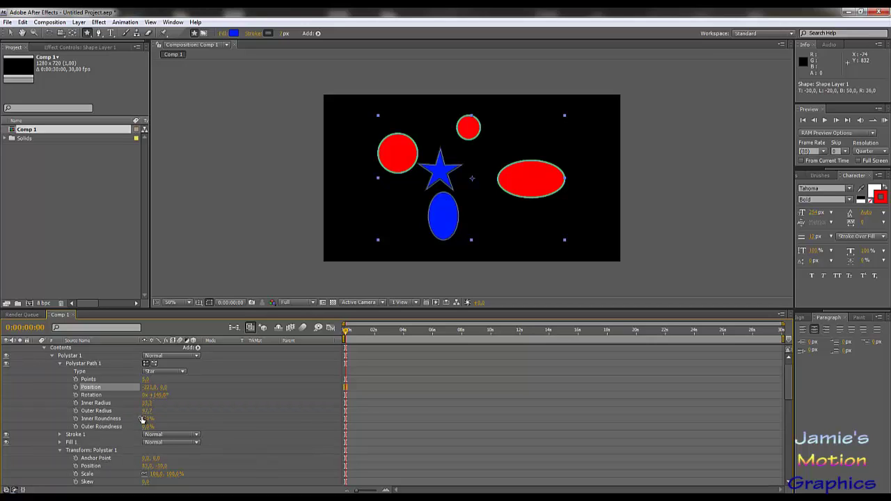
Set the rotation in the star's Polystar Path to about 1x +13°
{"action": "left_click_drag", "start_coordinate": [154, 395], "coordinate": [182, 395]}
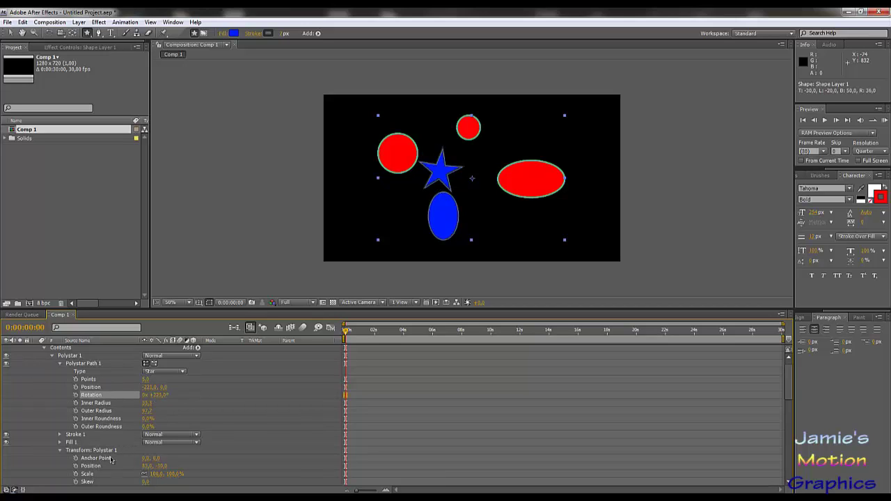
{"action": "scroll", "coordinate": [113, 466], "scroll_direction": "down", "scroll_amount": 3}
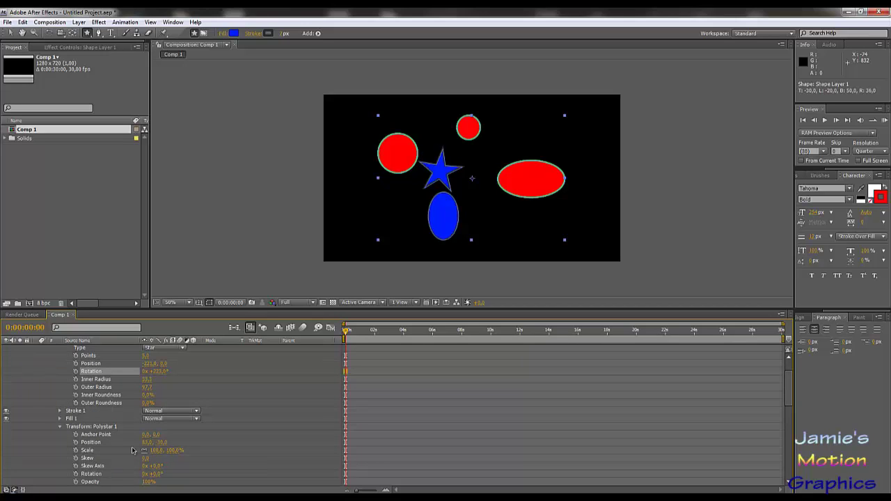
{"action": "scroll", "coordinate": [92, 363], "scroll_direction": "up", "scroll_amount": 3}
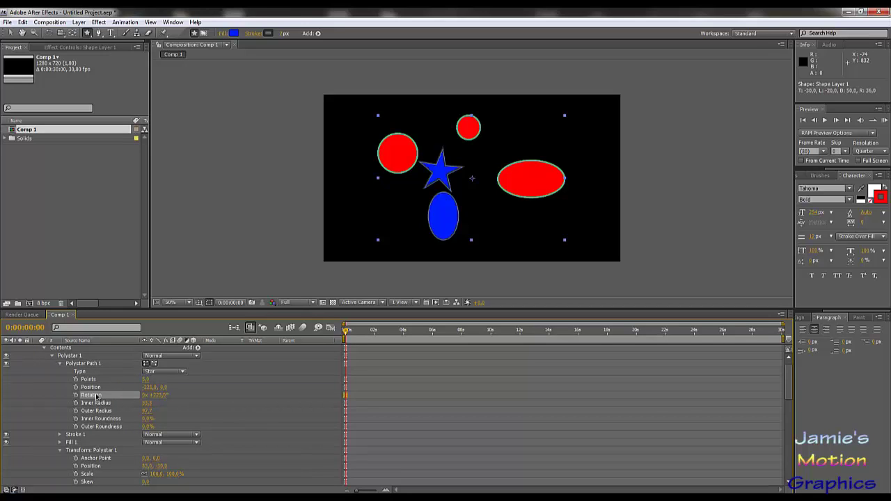
{"action": "left_click", "coordinate": [91, 388]}
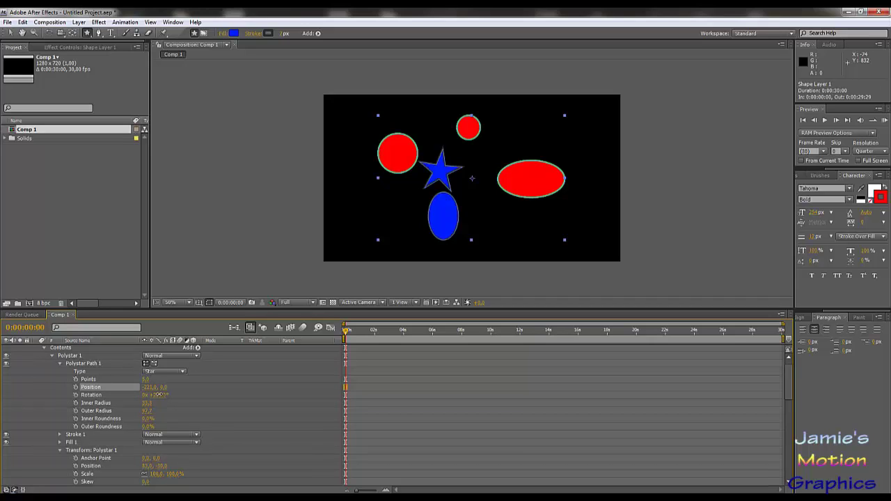
{"action": "left_click_drag", "start_coordinate": [159, 395], "coordinate": [224, 389]}
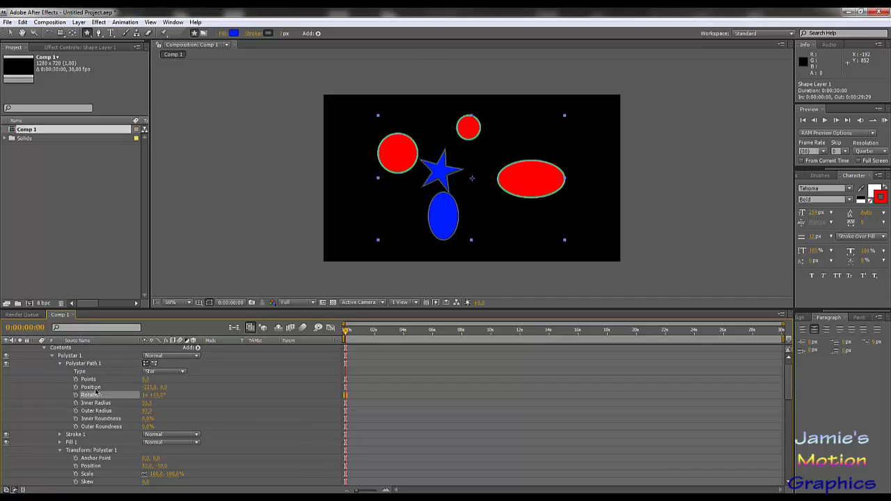
Shift the star's path position back near the composition center and enlarge its inner radius to about 57 and outer radius to about 123
{"action": "left_click_drag", "start_coordinate": [150, 387], "coordinate": [201, 396]}
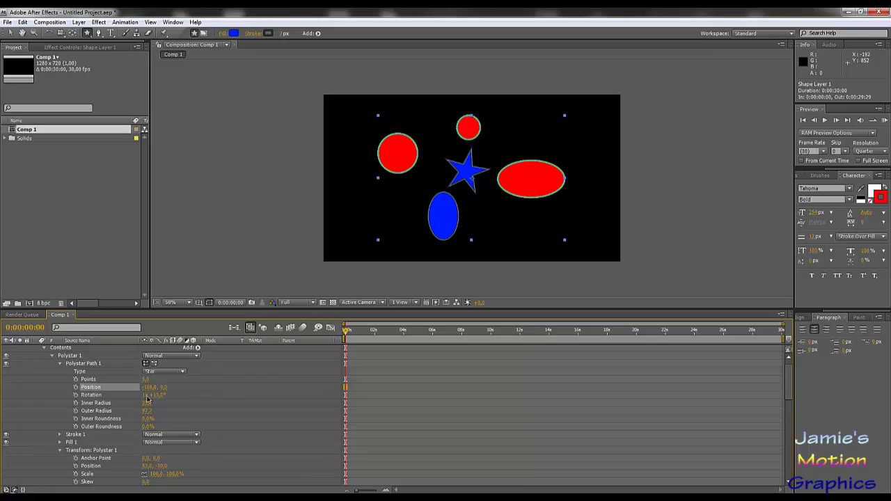
{"action": "left_click_drag", "start_coordinate": [148, 403], "coordinate": [164, 413]}
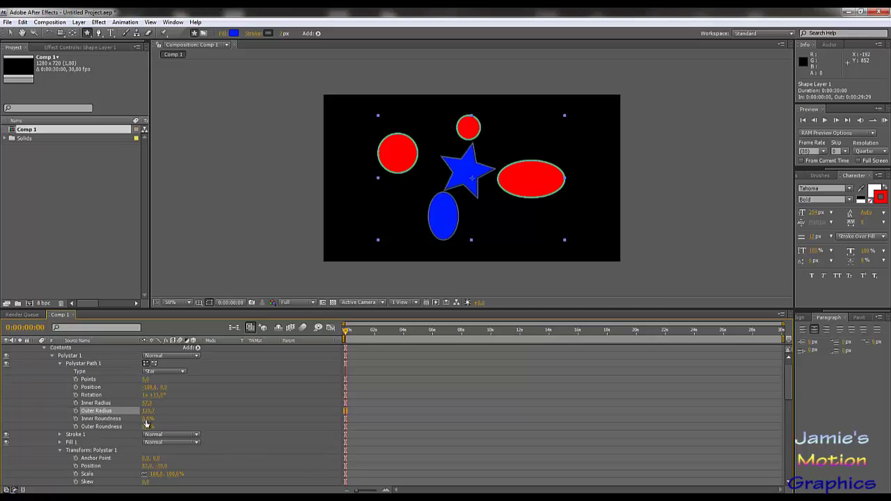
Collapse the star's path and transform groups and Ellipse 4, and delete Shape Layer 1
{"action": "left_click", "coordinate": [60, 363]}
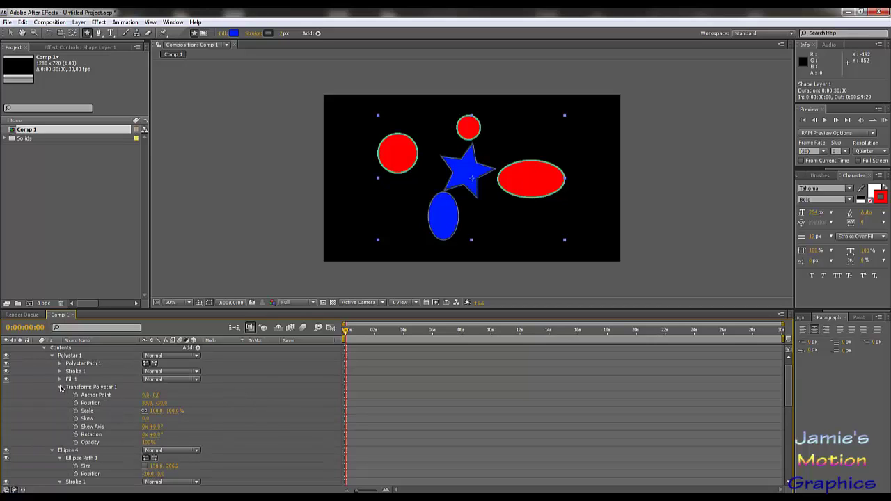
{"action": "left_click", "coordinate": [60, 387]}
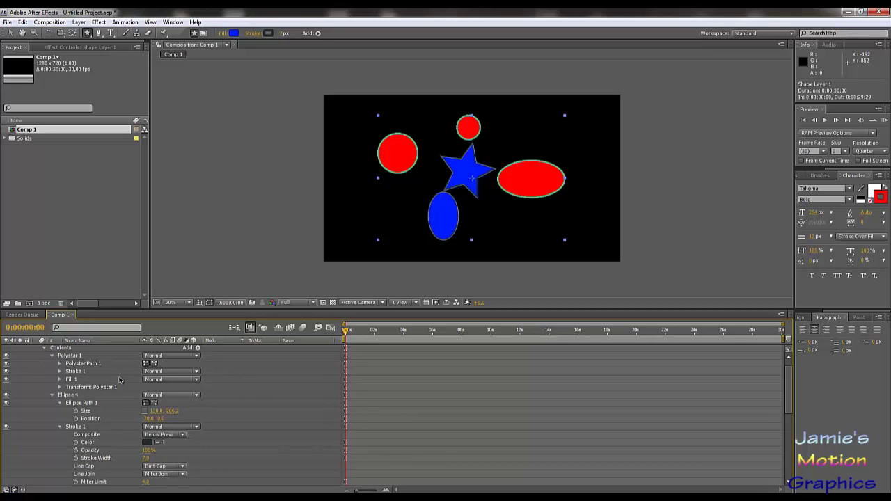
{"action": "left_click", "coordinate": [51, 394]}
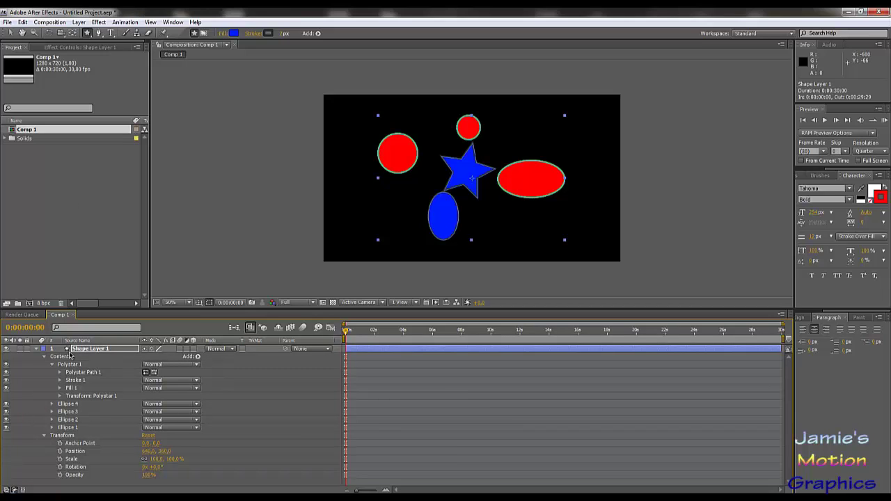
{"action": "key", "text": "Return"}
{"action": "key", "text": "Delete"}
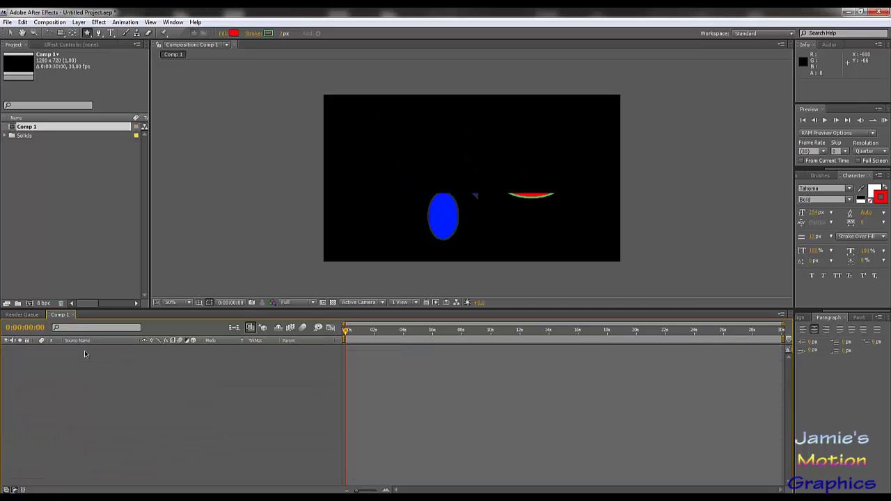
Add a null object layer to the composition
{"action": "left_click", "coordinate": [78, 22]}
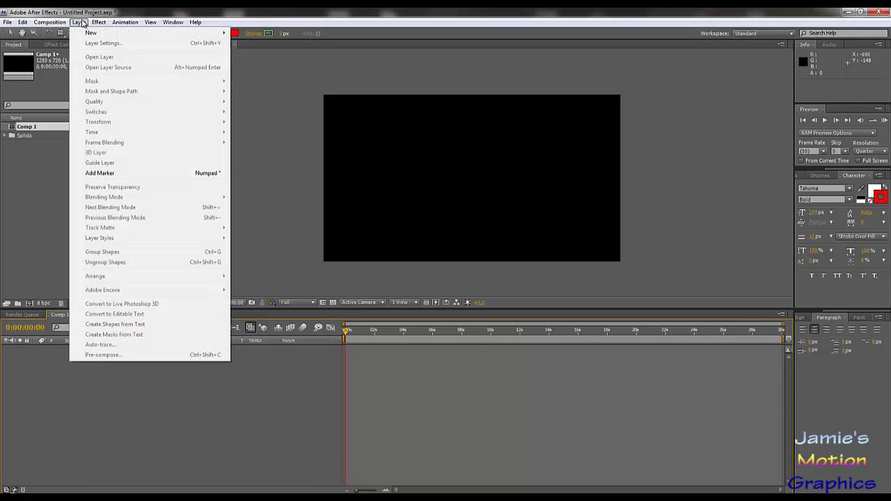
{"action": "mouse_move", "coordinate": [108, 35]}
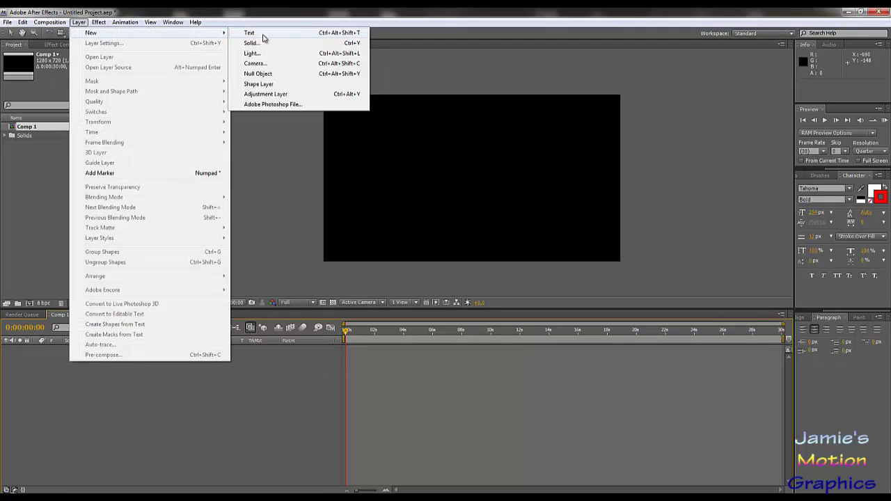
{"action": "left_click", "coordinate": [268, 73]}
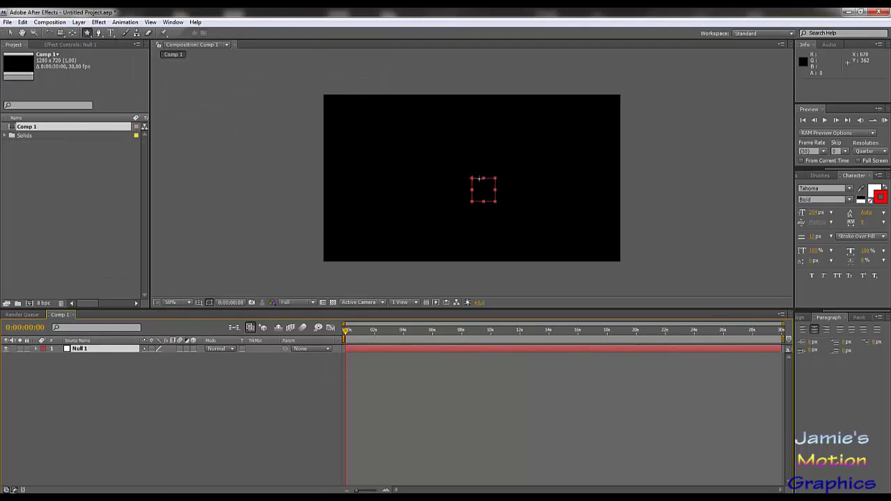
Move the null object up to position 640, 328 and expand its Transform properties
{"action": "key", "text": "v"}
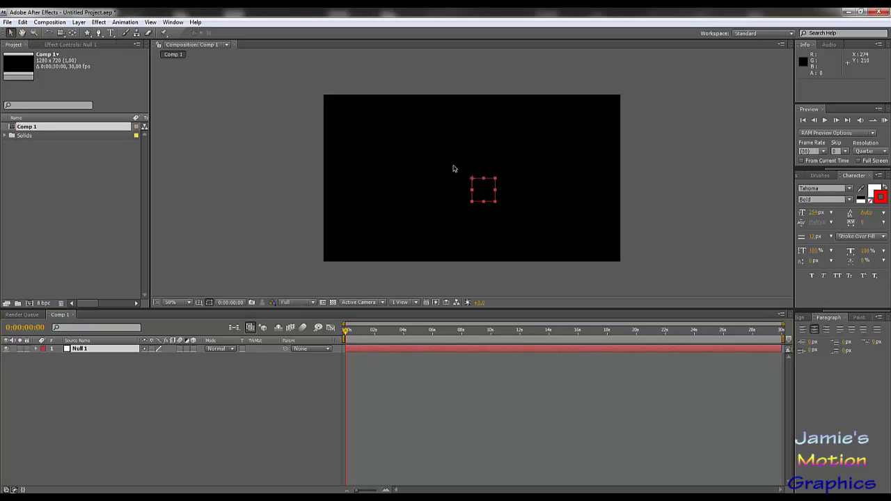
{"action": "mouse_move", "coordinate": [496, 182]}
{"action": "left_mouse_down"}
{"action": "mouse_move", "coordinate": [570, 144]}
{"action": "mouse_move", "coordinate": [400, 130]}
{"action": "mouse_move", "coordinate": [511, 137]}
{"action": "mouse_move", "coordinate": [487, 179]}
{"action": "left_mouse_up"}
{"action": "scroll", "coordinate": [488, 179], "scroll_direction": "up", "scroll_amount": 3}
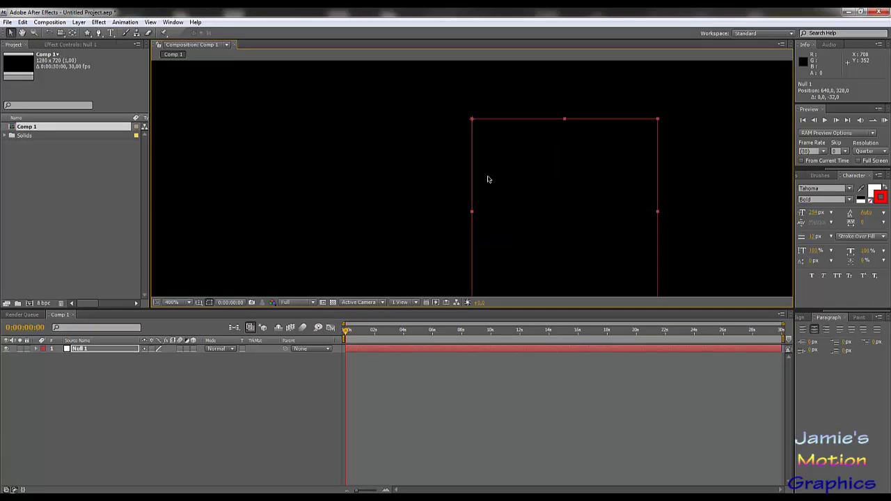
{"action": "scroll", "coordinate": [487, 179], "scroll_direction": "down", "scroll_amount": 2}
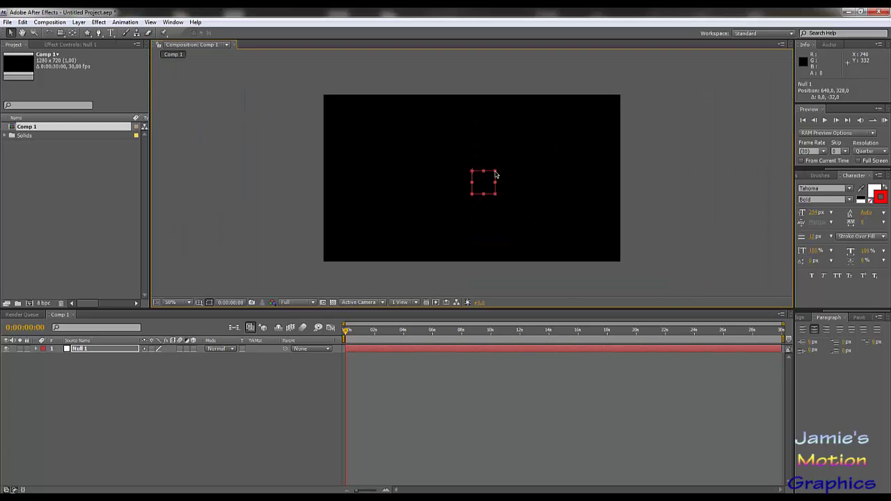
{"action": "left_click", "coordinate": [36, 348]}
{"action": "left_click", "coordinate": [43, 357]}
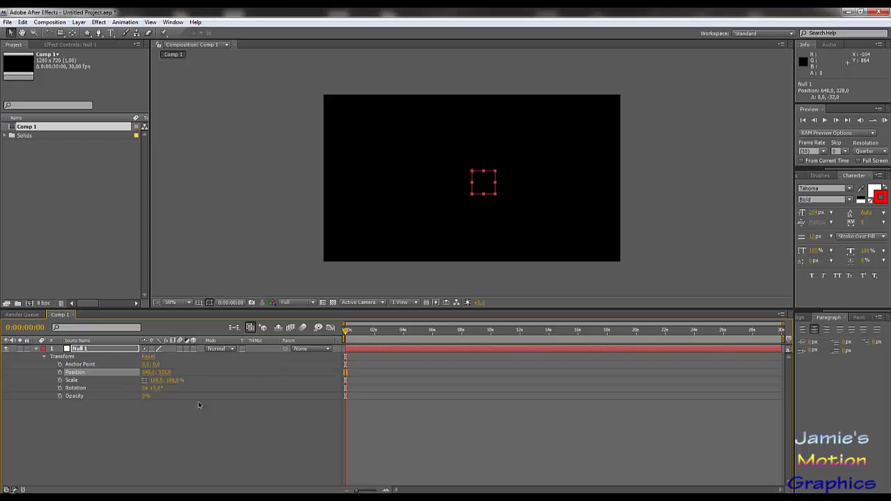
Create a red solid layer of 1280 × 720 px above the null
{"action": "left_click", "coordinate": [79, 22]}
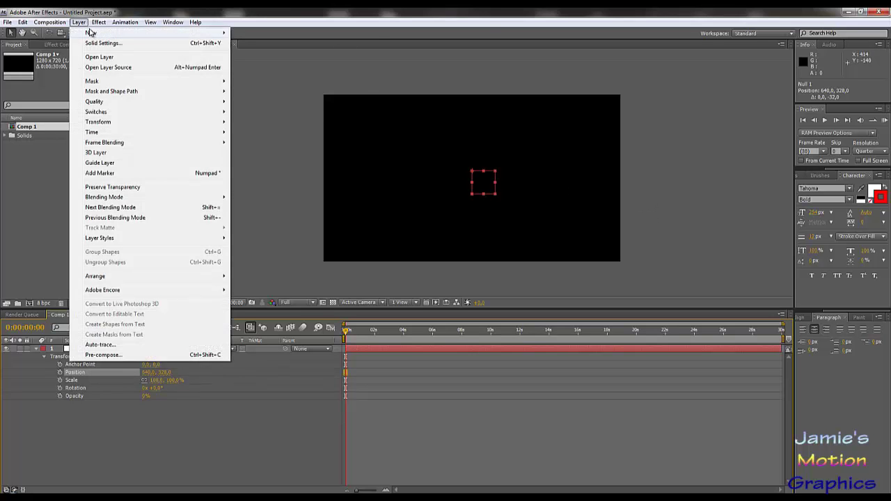
{"action": "mouse_move", "coordinate": [91, 34]}
{"action": "left_click", "coordinate": [267, 43]}
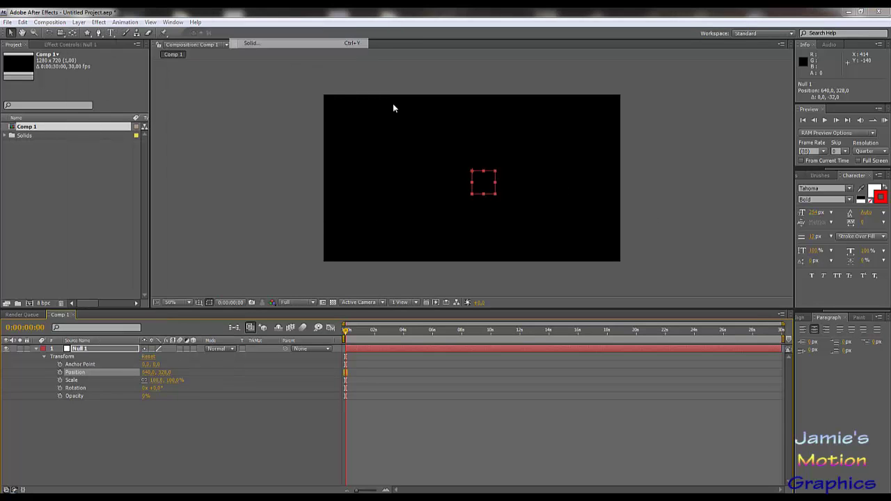
{"action": "left_click", "coordinate": [787, 388]}
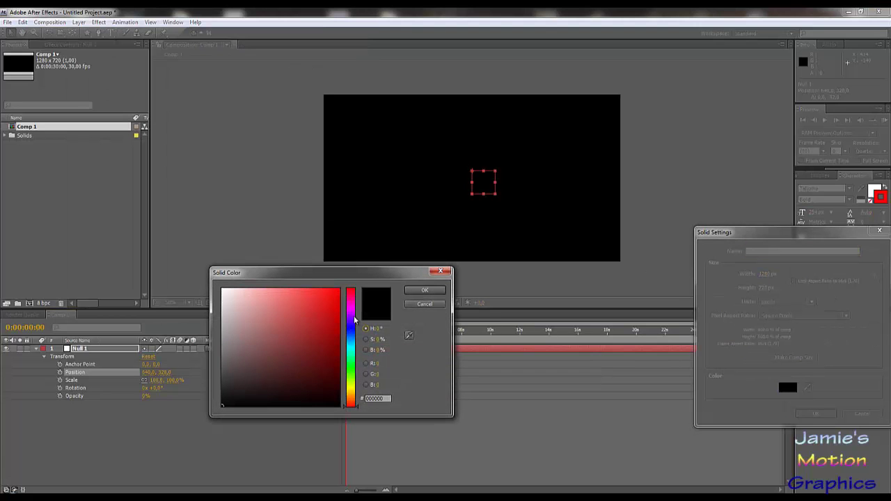
{"action": "left_click", "coordinate": [424, 290]}
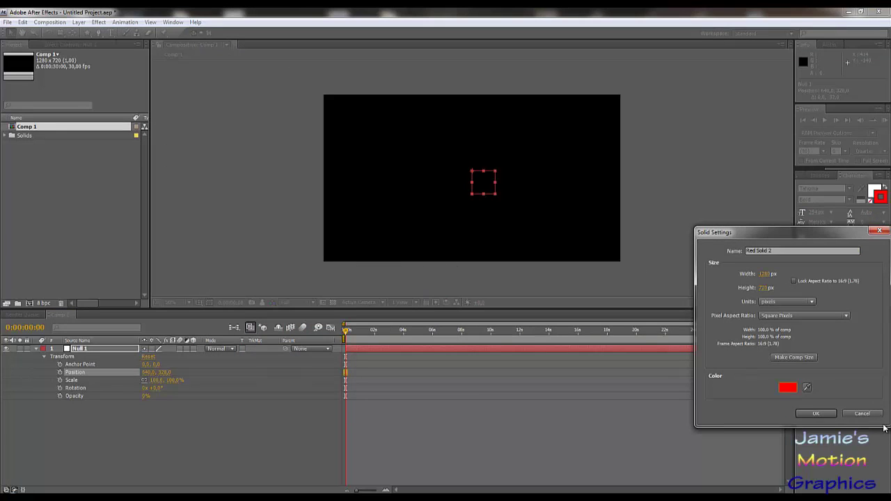
{"action": "left_click", "coordinate": [816, 413]}
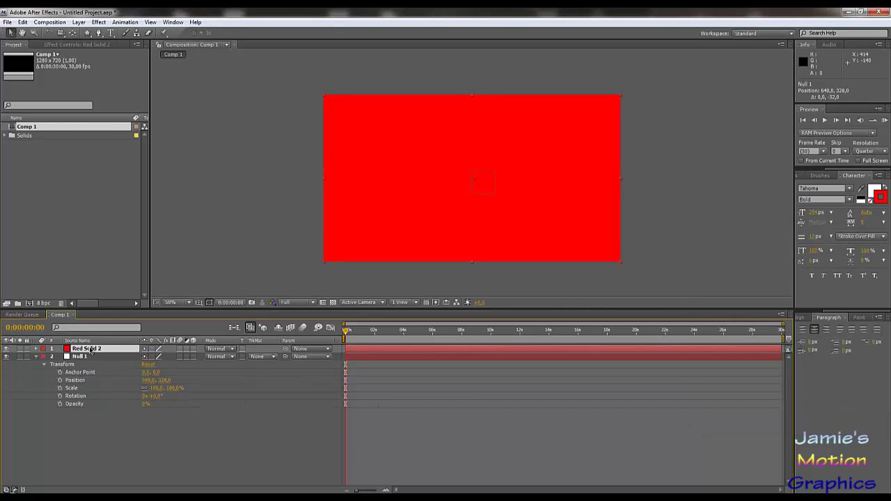
Scale the red solid down to 52% so it no longer fills the frame
{"action": "key", "text": "s"}
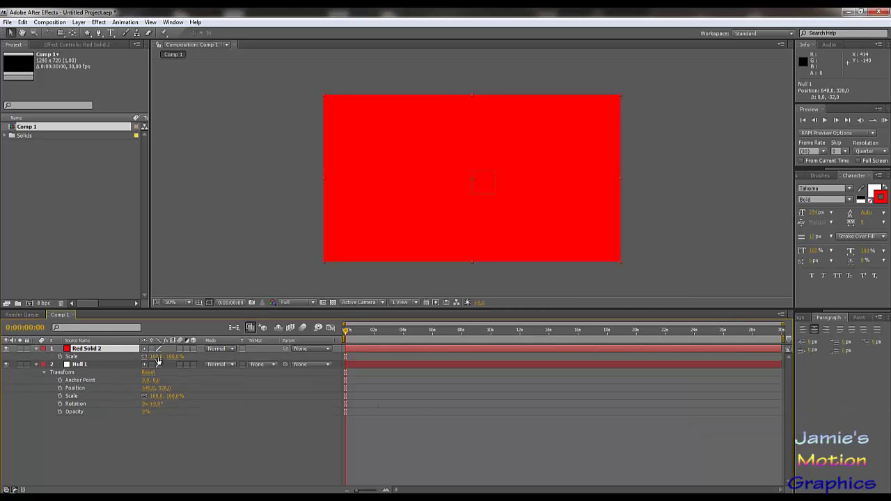
{"action": "mouse_move", "coordinate": [154, 357]}
{"action": "left_mouse_down"}
{"action": "mouse_move", "coordinate": [136, 365]}
{"action": "mouse_move", "coordinate": [149, 369]}
{"action": "left_mouse_up"}
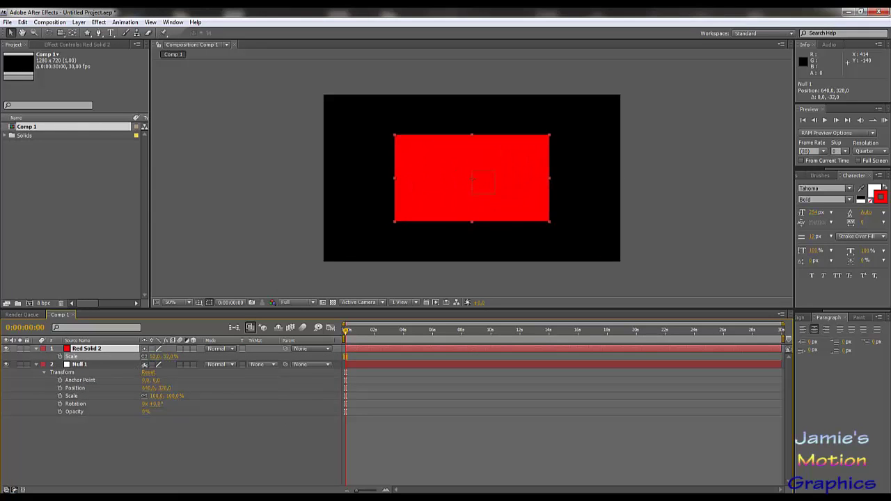
{"action": "left_click", "coordinate": [78, 366]}
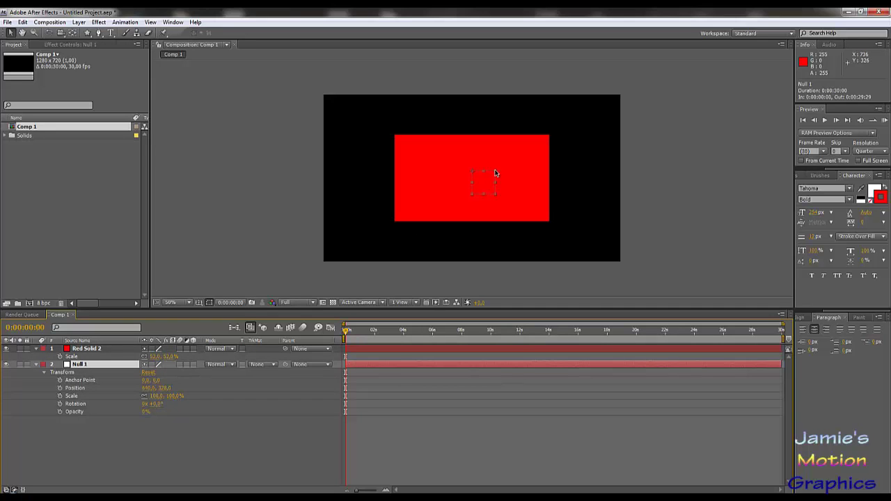
{"action": "left_click_drag", "start_coordinate": [496, 173], "coordinate": [541, 165]}
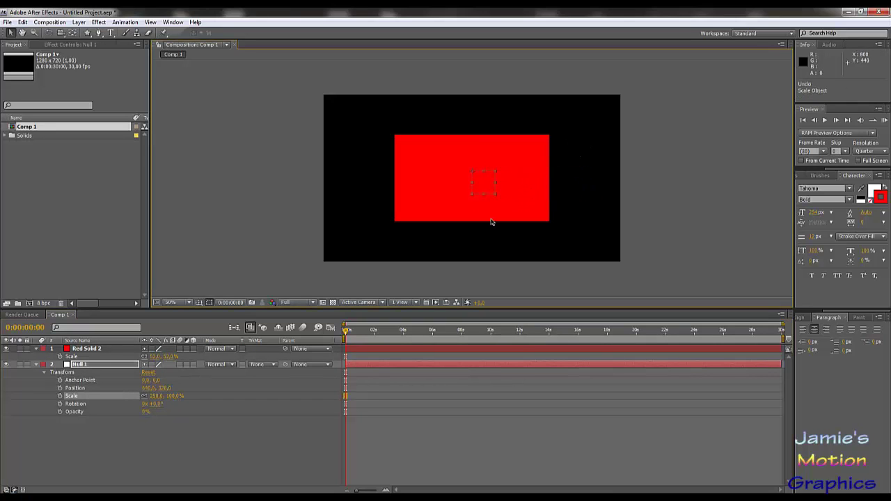
{"action": "key", "text": "ctrl+z"}
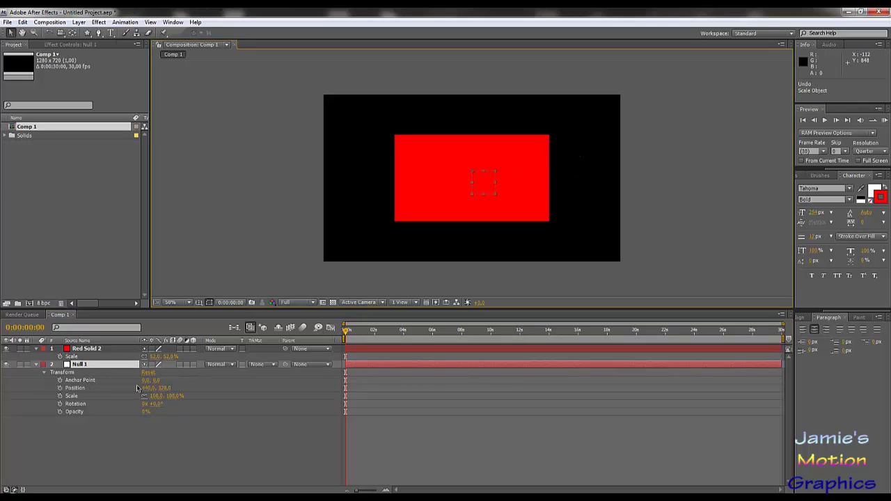
Move the null object horizontally to position 1060, 328 and parent the red solid to it
{"action": "left_click_drag", "start_coordinate": [146, 388], "coordinate": [341, 389]}
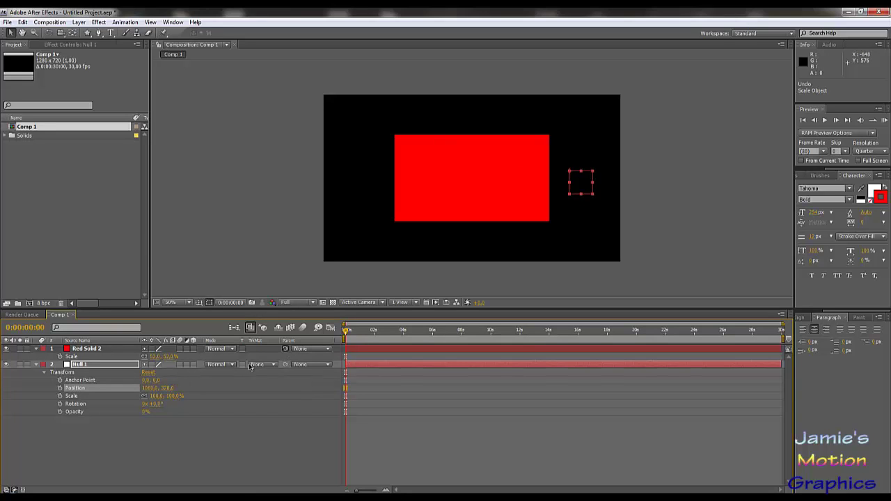
{"action": "left_click_drag", "start_coordinate": [285, 349], "coordinate": [115, 368]}
Move the null to about position 968, 355 and set its scale to 96%, carrying the parented red solid along
{"action": "left_click_drag", "start_coordinate": [149, 388], "coordinate": [108, 390]}
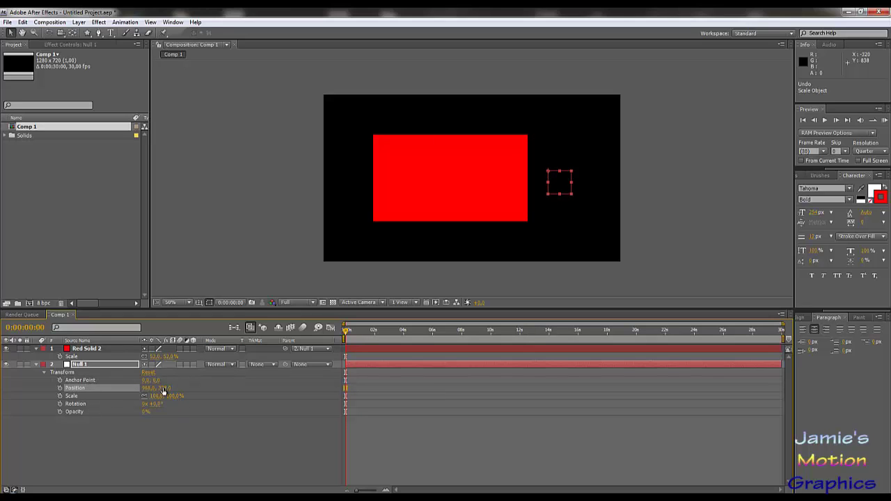
{"action": "mouse_move", "coordinate": [168, 387]}
{"action": "left_mouse_down"}
{"action": "mouse_move", "coordinate": [182, 388]}
{"action": "mouse_move", "coordinate": [162, 388]}
{"action": "mouse_move", "coordinate": [171, 387]}
{"action": "left_mouse_up"}
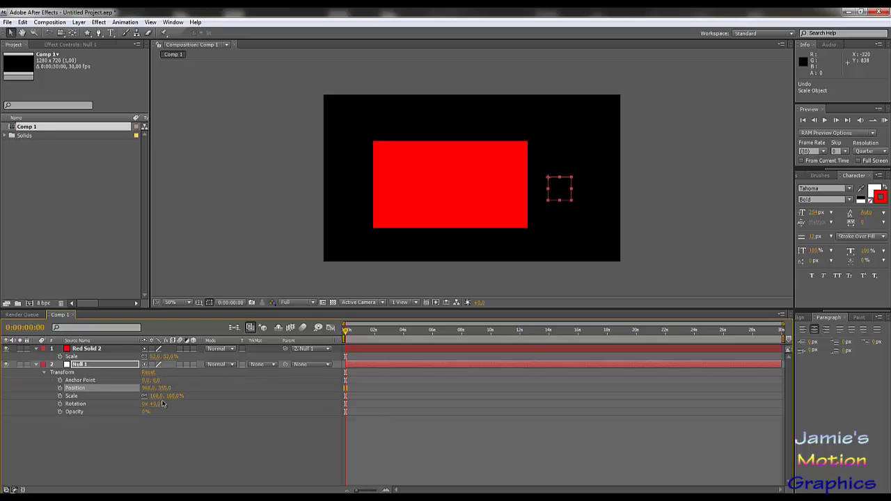
{"action": "left_click_drag", "start_coordinate": [158, 397], "coordinate": [240, 383]}
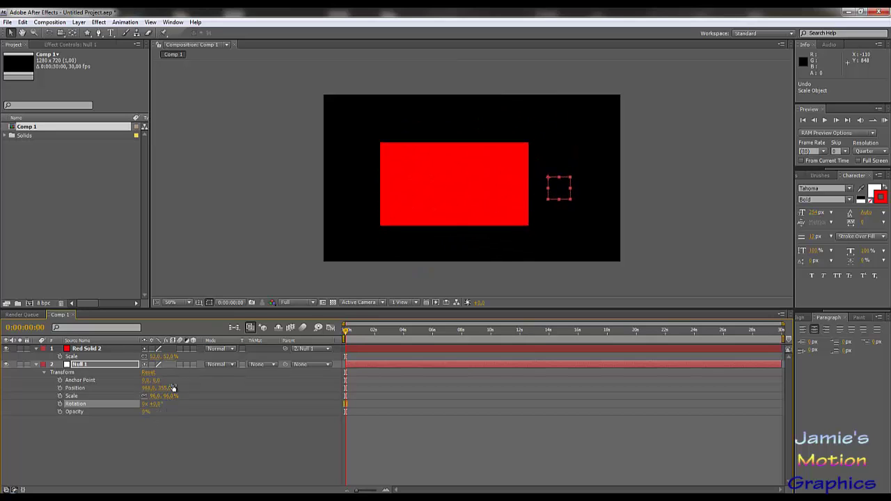
Try changing the null's opacity, return it to 0% and deselect the layer
{"action": "left_click_drag", "start_coordinate": [144, 411], "coordinate": [228, 410]}
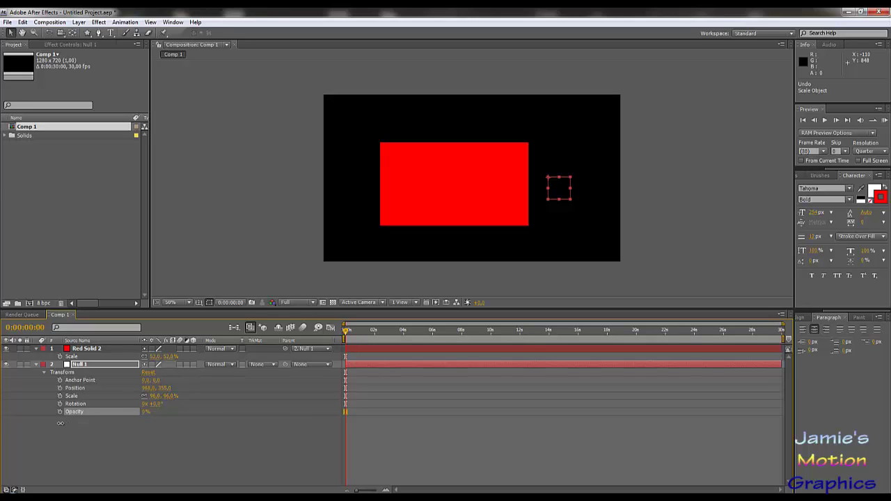
{"action": "left_click", "coordinate": [180, 435]}
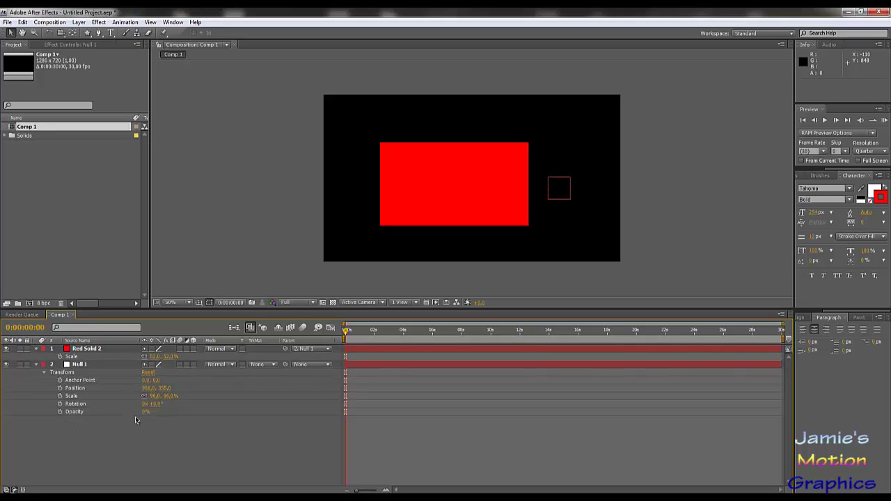
{"action": "left_click", "coordinate": [80, 366]}
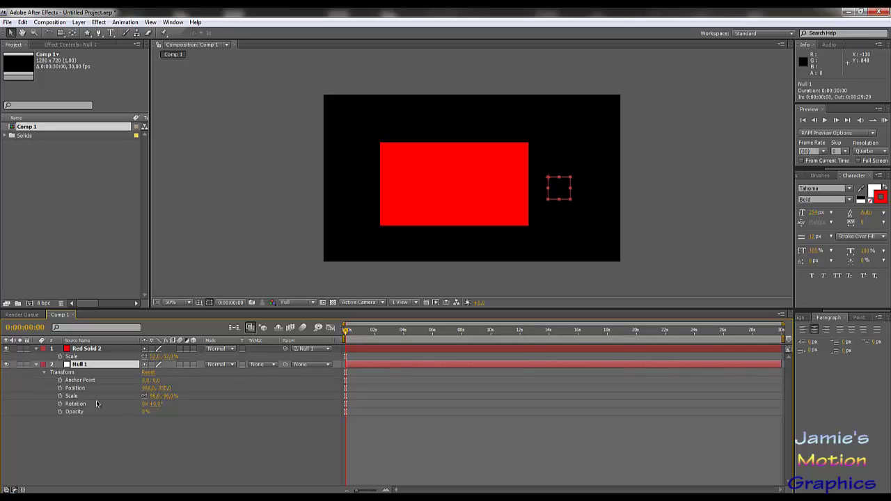
{"action": "left_click", "coordinate": [219, 444]}
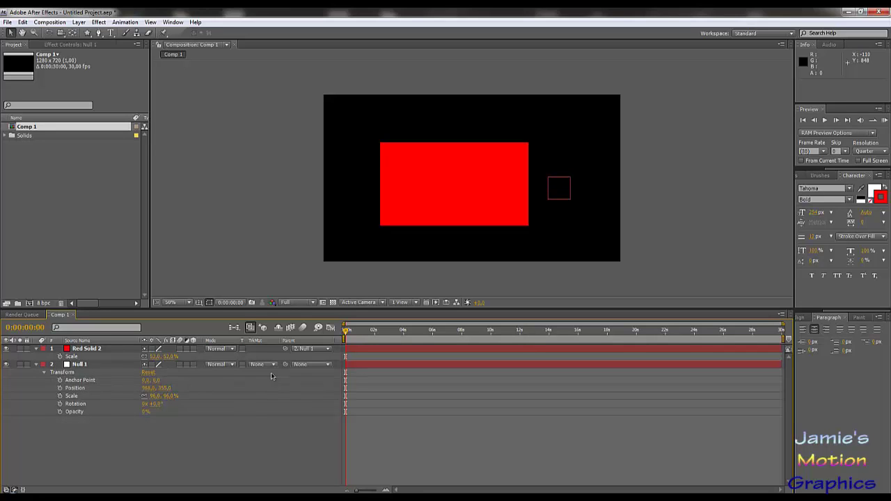
{"action": "left_click", "coordinate": [92, 351]}
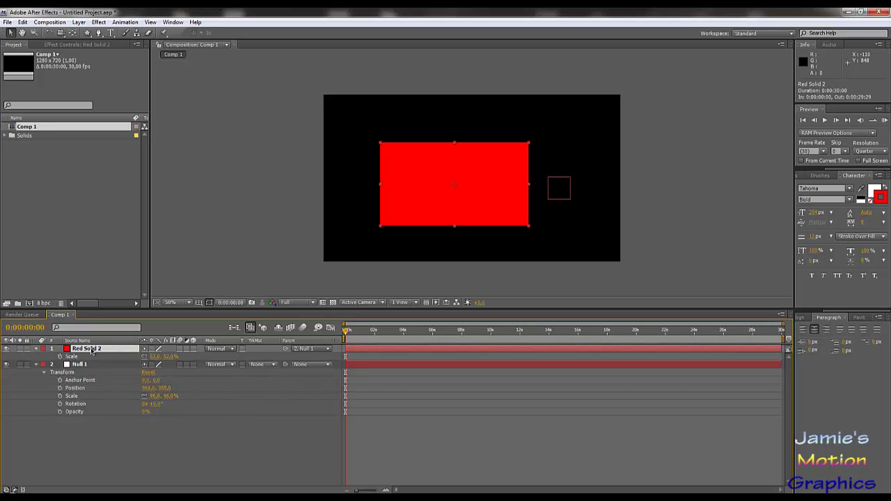
{"action": "left_click", "coordinate": [556, 182]}
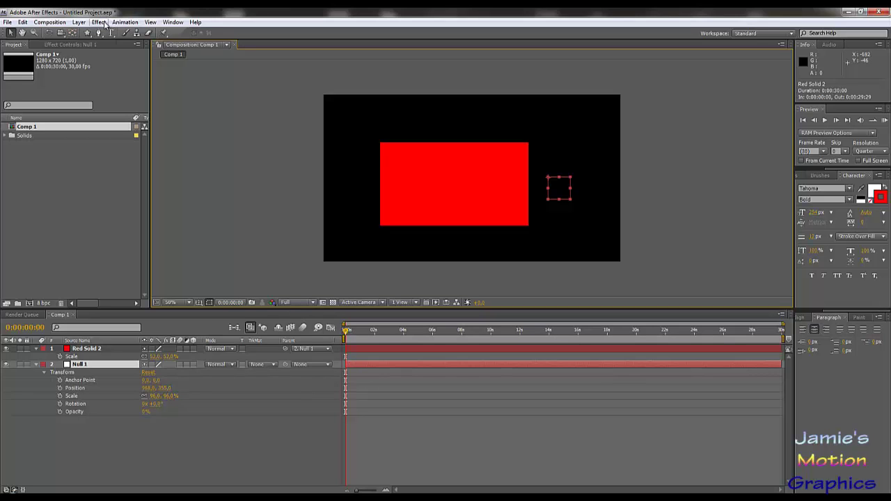
{"action": "left_click", "coordinate": [82, 350]}
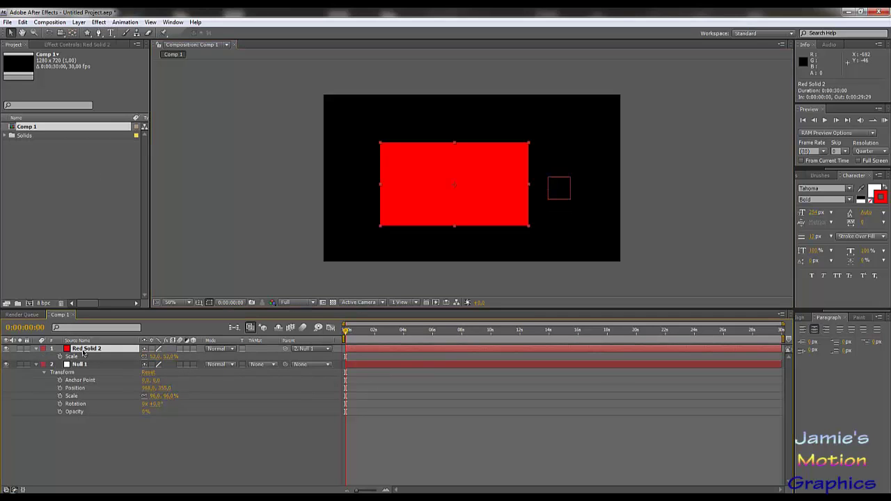
{"action": "key", "text": "Delete"}
{"action": "left_click", "coordinate": [82, 349]}
{"action": "key", "text": "Delete"}
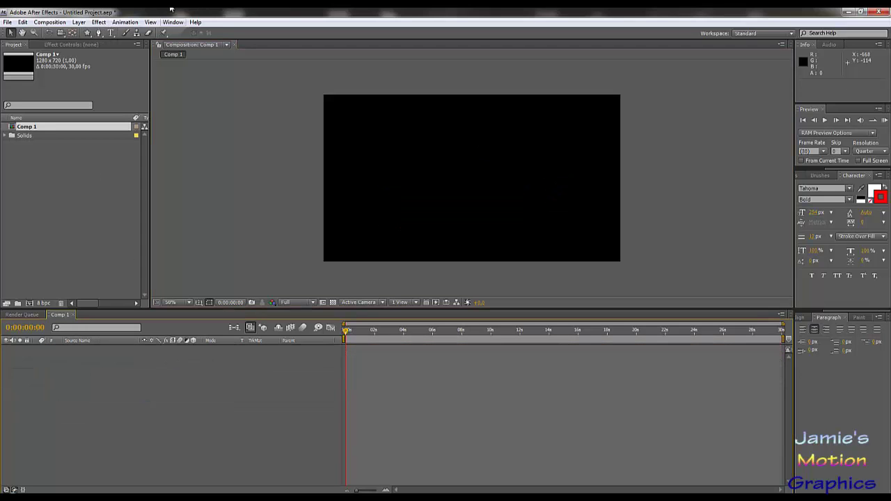
{"action": "left_click", "coordinate": [83, 21]}
{"action": "mouse_move", "coordinate": [119, 34]}
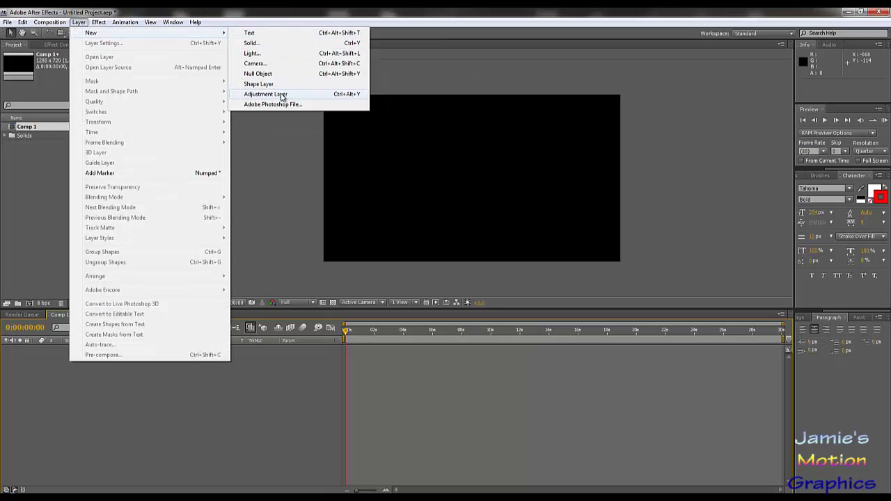
{"action": "left_click", "coordinate": [263, 439]}
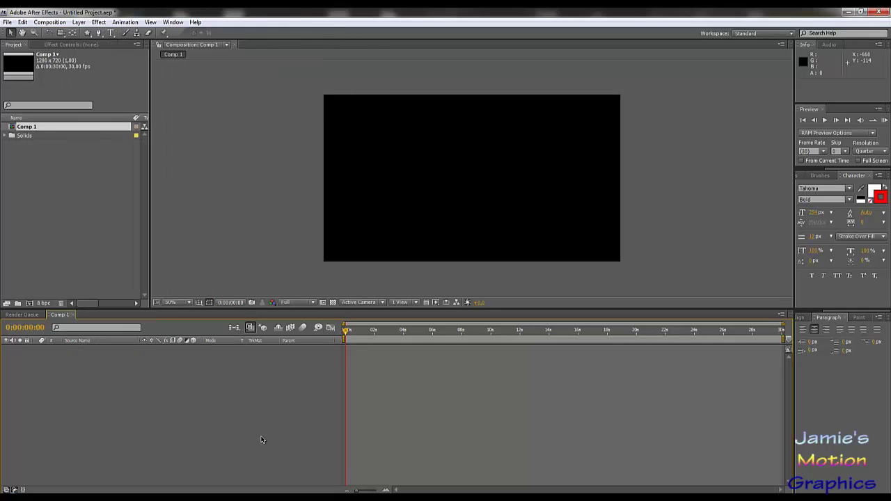
{"action": "key", "text": "ctrl+z"}
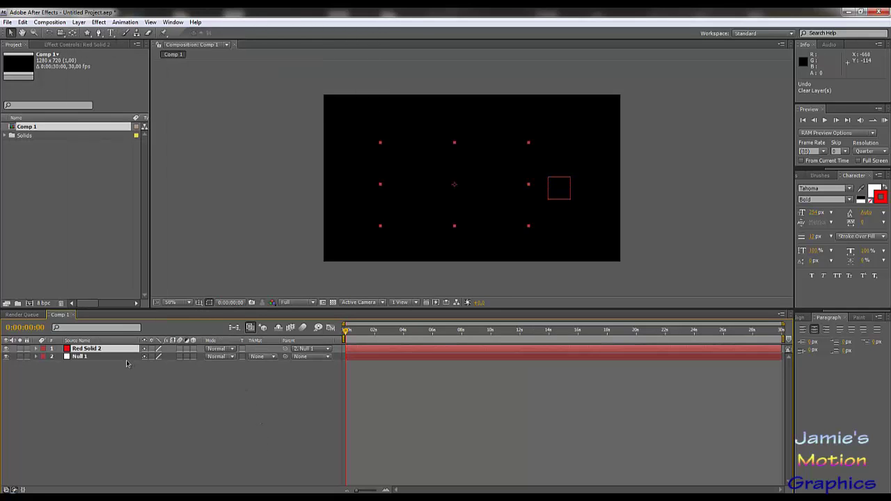
Delete the null object layer, keeping the red solid in the composition
{"action": "left_click_drag", "start_coordinate": [284, 348], "coordinate": [103, 359]}
{"action": "left_click", "coordinate": [103, 356]}
{"action": "key", "text": "Delete"}
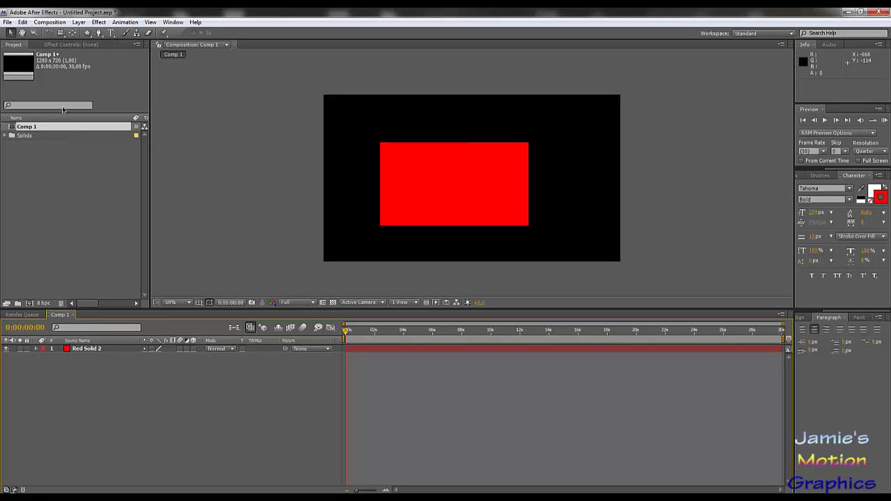
Add an adjustment layer above the red solid
{"action": "left_click", "coordinate": [79, 23]}
{"action": "mouse_move", "coordinate": [162, 35]}
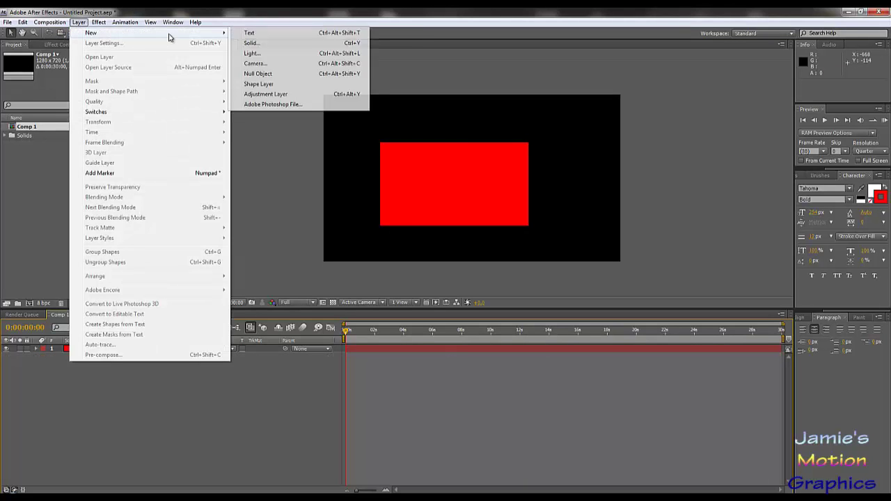
{"action": "left_click", "coordinate": [262, 96]}
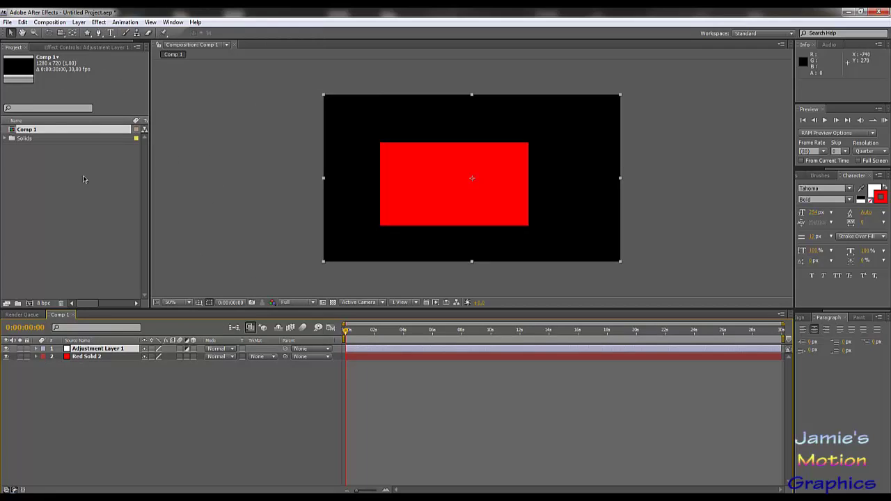
{"action": "left_click", "coordinate": [91, 356]}
{"action": "left_click", "coordinate": [99, 350]}
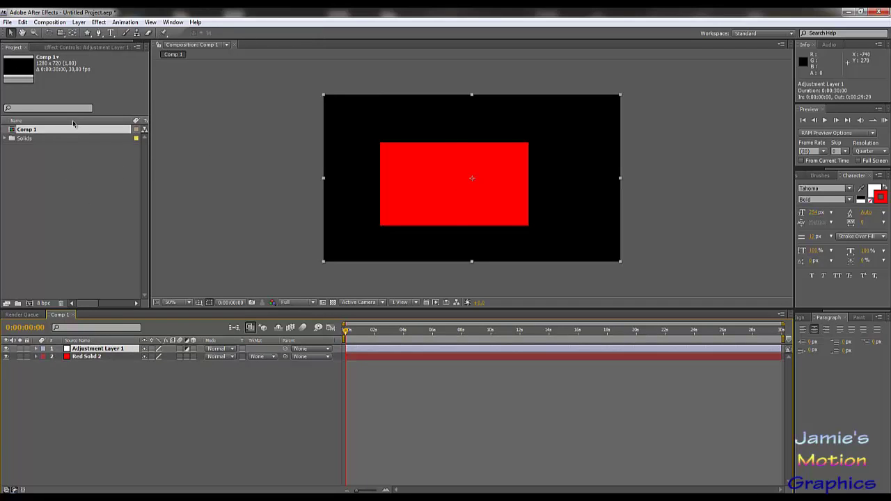
Show the adjustment layer's effect controls and expand its Transform properties in the timeline
{"action": "left_click", "coordinate": [76, 46]}
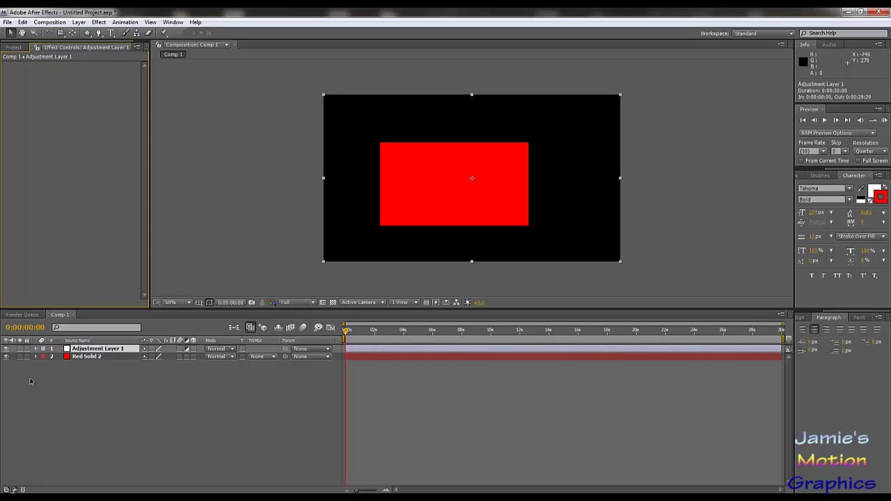
{"action": "left_click", "coordinate": [36, 348]}
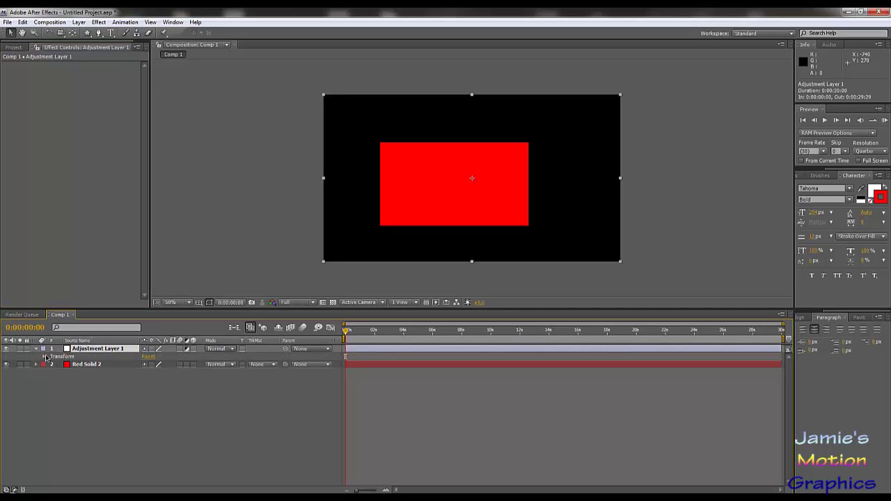
{"action": "left_click", "coordinate": [48, 363]}
{"action": "left_click", "coordinate": [43, 356]}
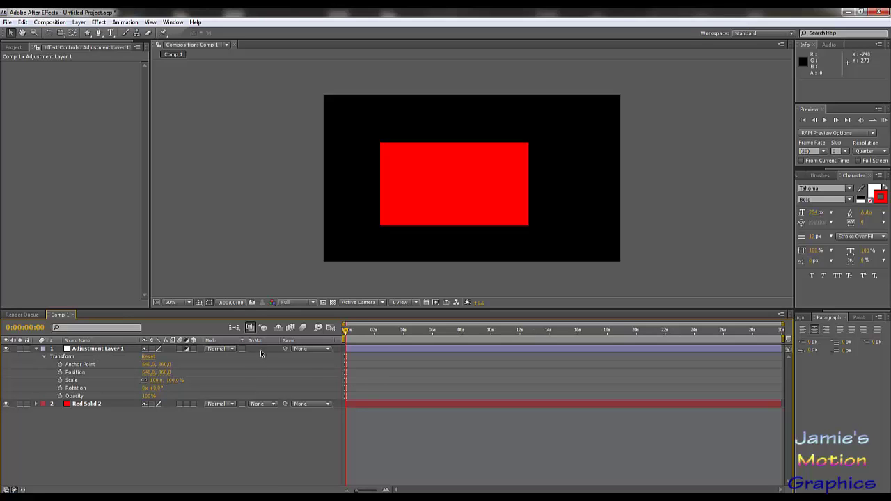
Bring up the effects and presets list and clear its "curves" search term
{"action": "left_click", "coordinate": [798, 177]}
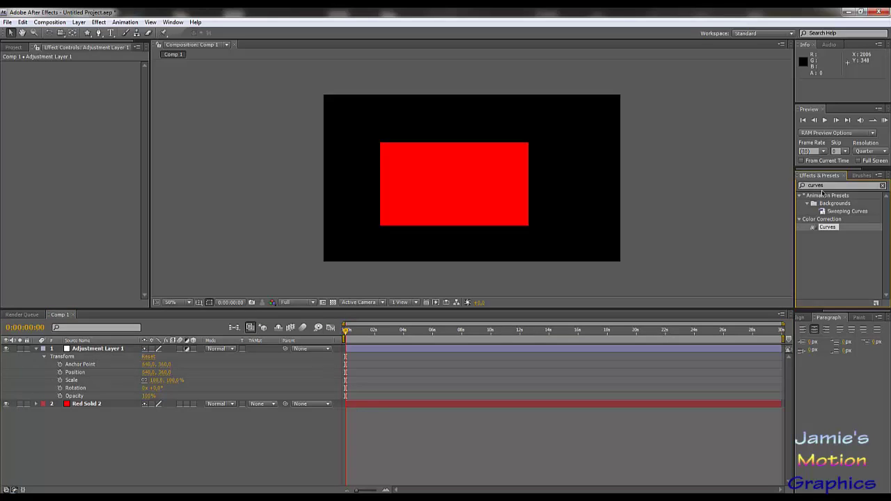
{"action": "left_click", "coordinate": [829, 185]}
{"action": "key", "text": "BackSpace"}
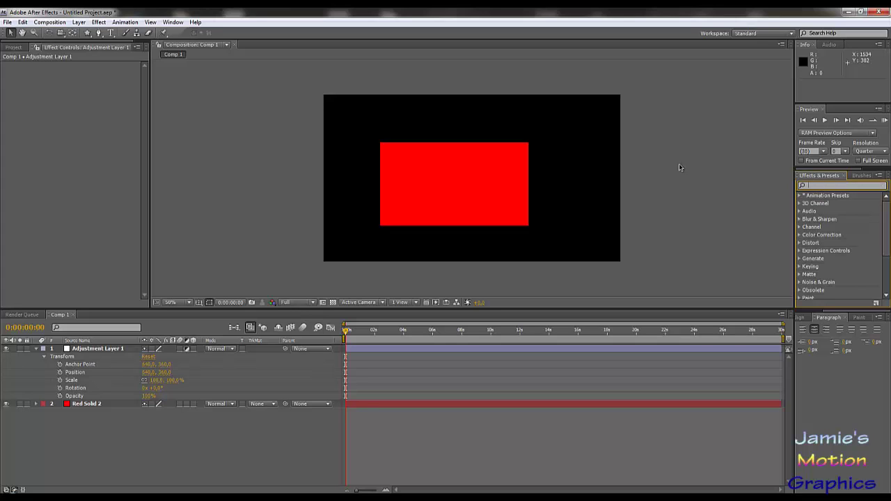
Duplicate the red solid layer beneath the adjustment layer
{"action": "left_click", "coordinate": [94, 349]}
{"action": "left_click", "coordinate": [99, 404]}
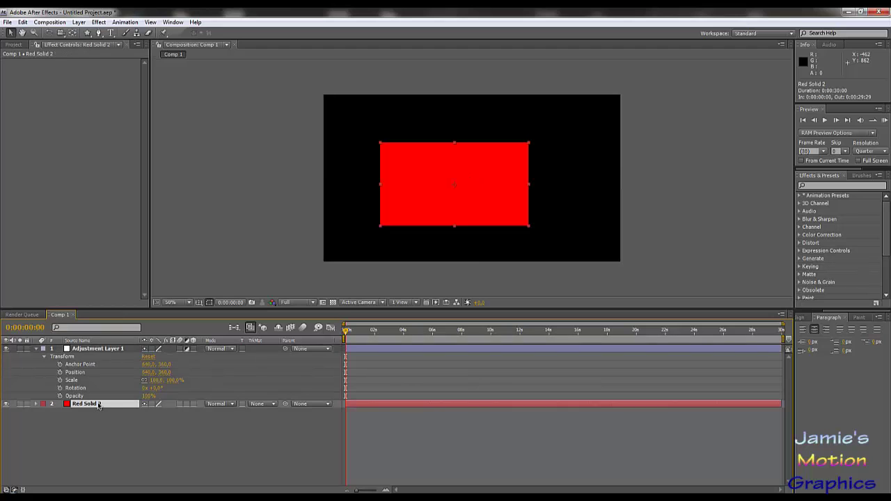
{"action": "key", "text": "ctrl+d"}
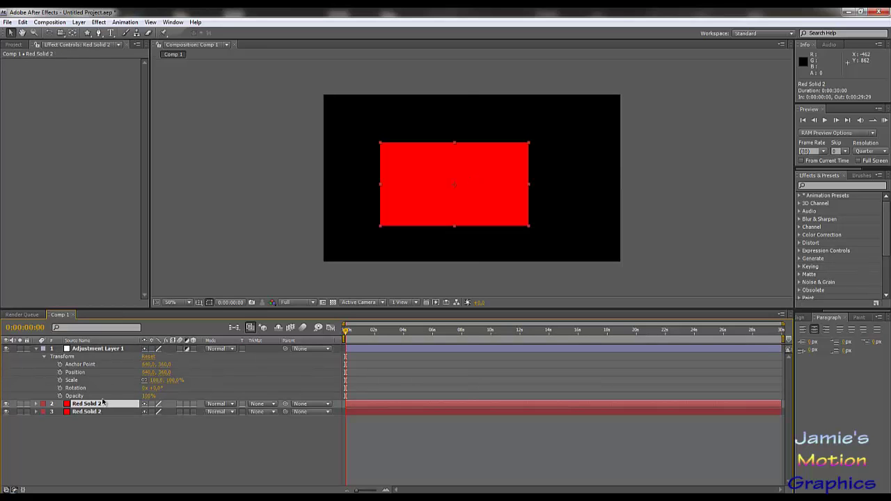
Change the upper duplicate solid's colour to green (00FF24) and move it down and right to about position 861, 486
{"action": "left_click", "coordinate": [79, 22]}
{"action": "left_click", "coordinate": [99, 43]}
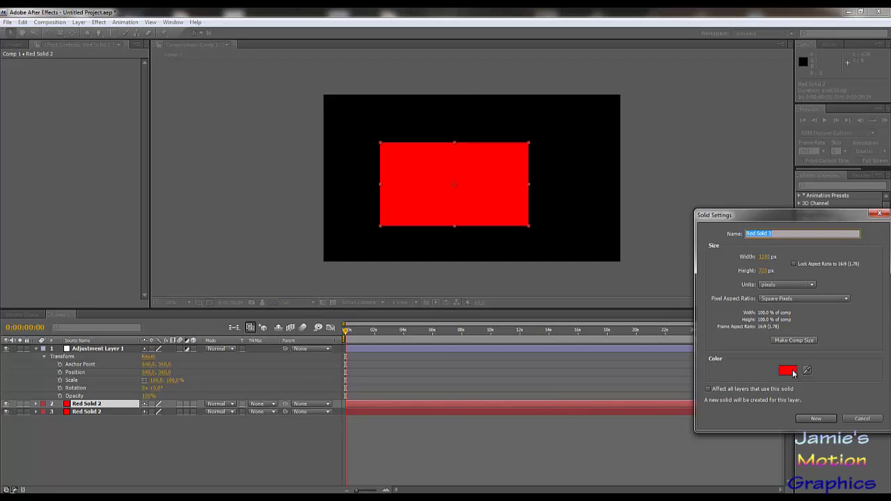
{"action": "left_click", "coordinate": [787, 370]}
{"action": "left_click", "coordinate": [353, 364]}
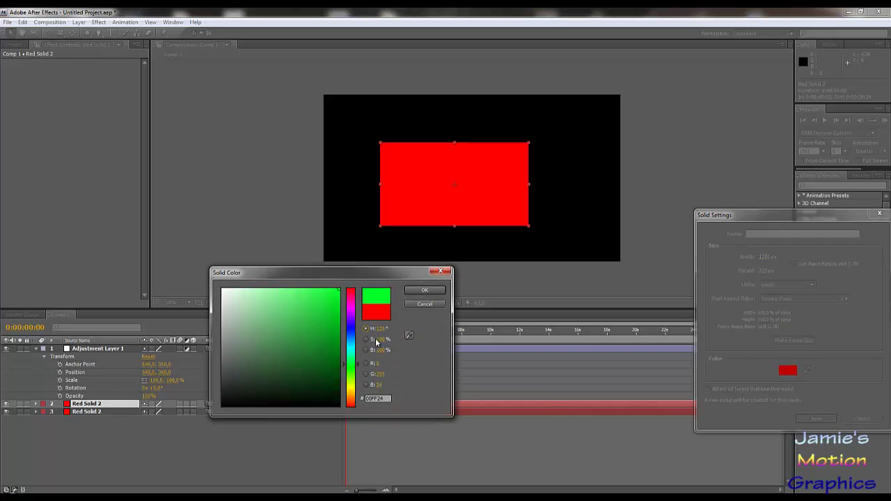
{"action": "left_click", "coordinate": [424, 291]}
{"action": "left_click", "coordinate": [815, 418]}
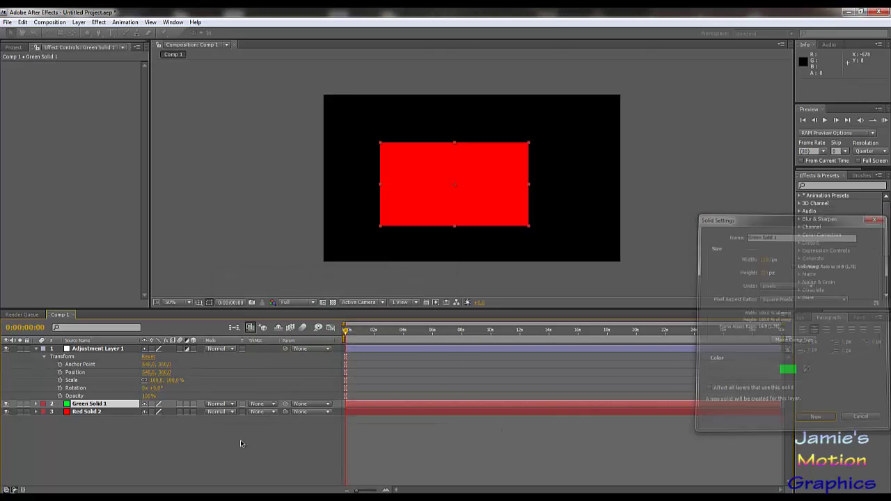
{"action": "left_click_drag", "start_coordinate": [469, 207], "coordinate": [537, 231]}
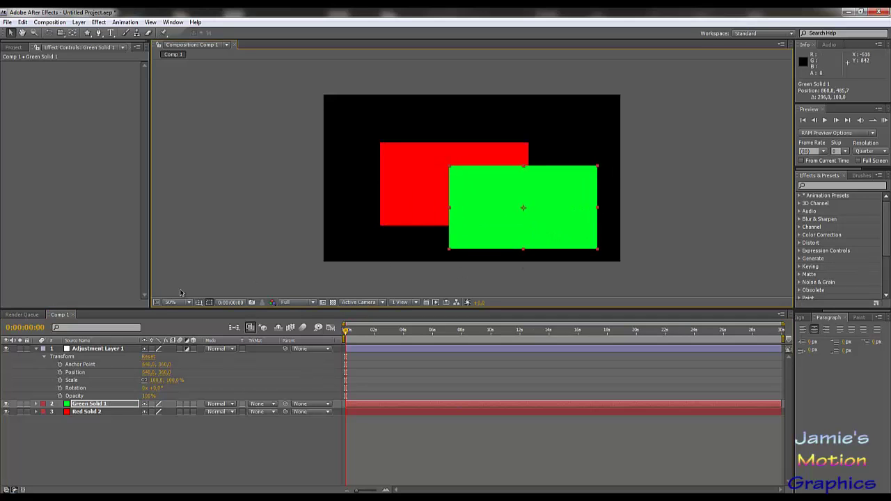
Find the Curves effect by searching for "curve" and apply it to the adjustment layer
{"action": "left_click", "coordinate": [98, 349]}
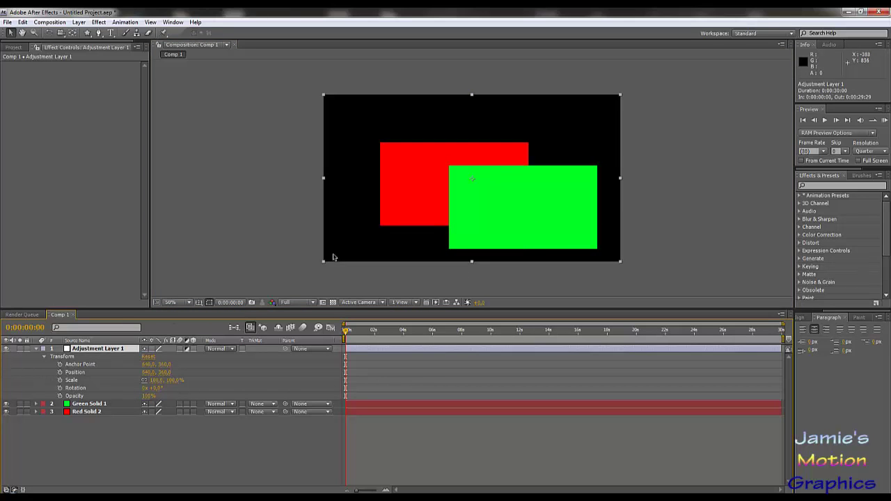
{"action": "left_click", "coordinate": [38, 349]}
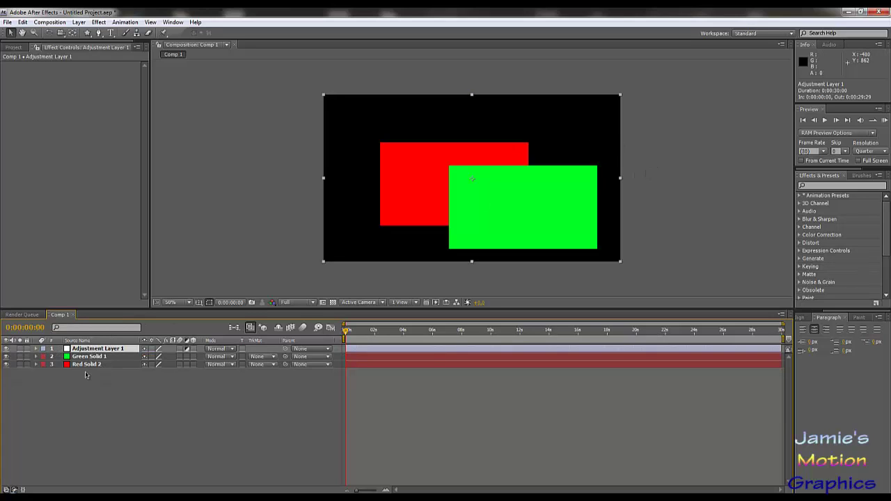
{"action": "left_click", "coordinate": [832, 185]}
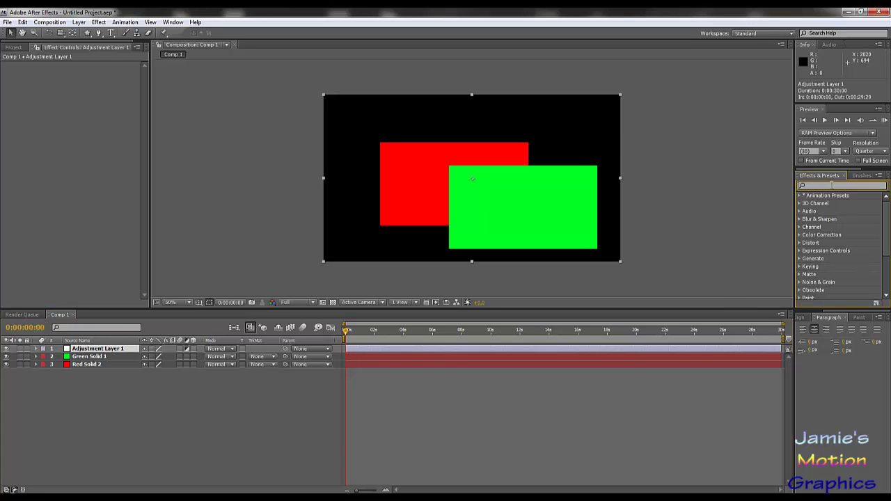
{"action": "type", "text": "curve"}
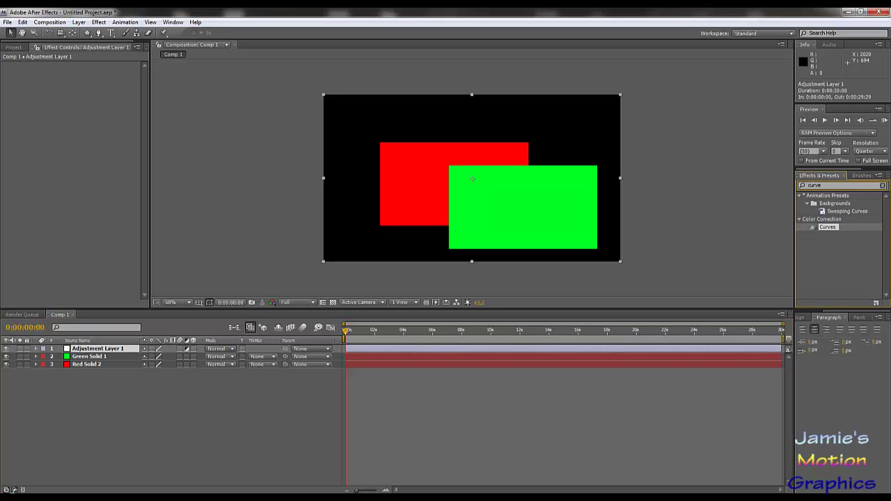
{"action": "left_click_drag", "start_coordinate": [816, 259], "coordinate": [54, 109]}
Try lowering the red channel's curve in the Curves effect, and reset the curve to a straight line
{"action": "left_click", "coordinate": [85, 80]}
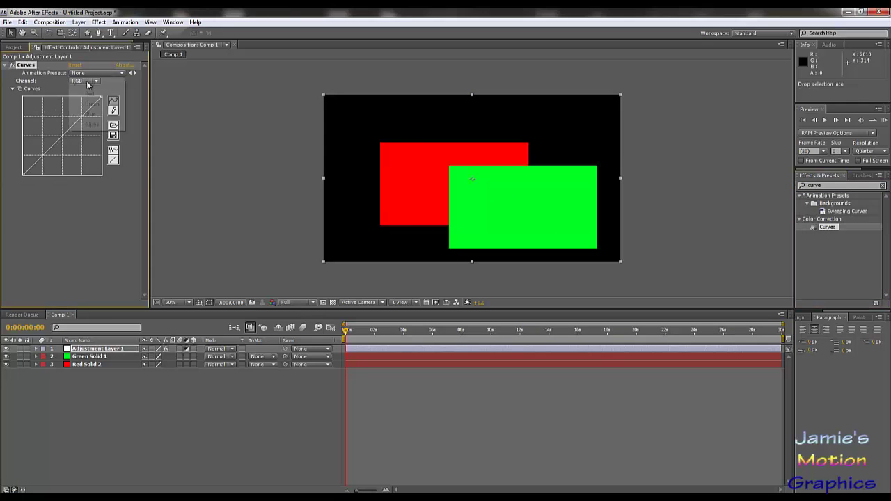
{"action": "left_click", "coordinate": [94, 95]}
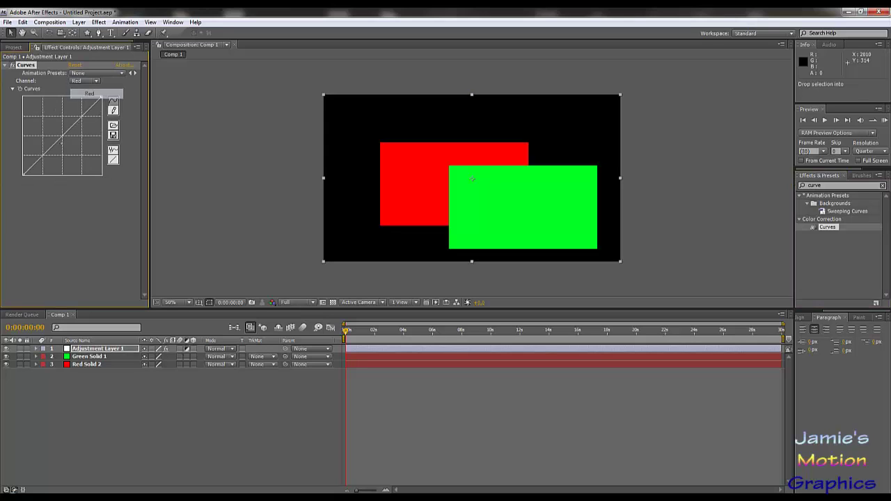
{"action": "left_click_drag", "start_coordinate": [72, 125], "coordinate": [73, 144]}
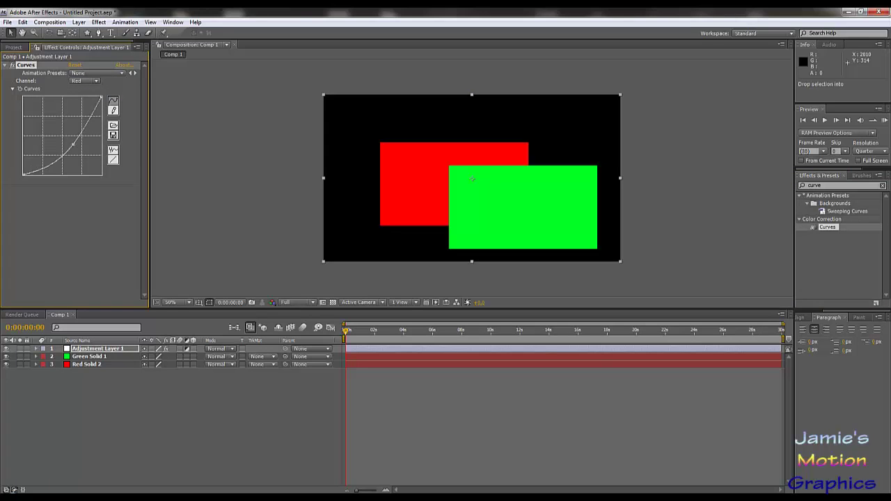
{"action": "left_click", "coordinate": [112, 159]}
Search the effects for "tint" and add the Tint effect above Curves on the adjustment layer
{"action": "double_click", "coordinate": [828, 185]}
{"action": "type", "text": "tint"}
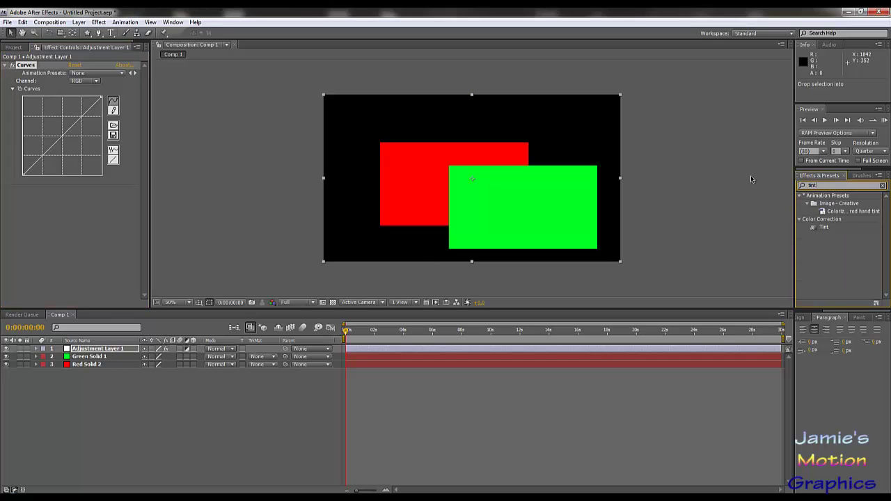
{"action": "left_click_drag", "start_coordinate": [824, 228], "coordinate": [40, 65]}
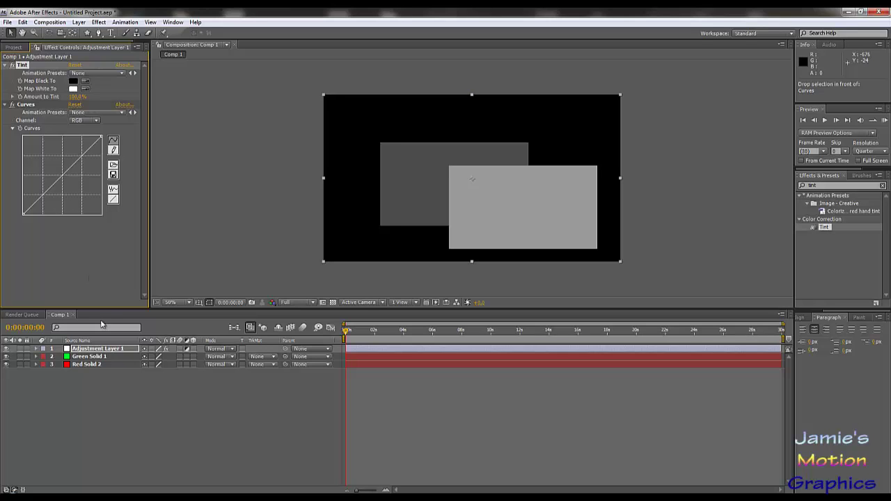
Check the effect controls of the green and red solids, and return to those of the adjustment layer
{"action": "left_click", "coordinate": [87, 356]}
{"action": "left_click", "coordinate": [87, 365]}
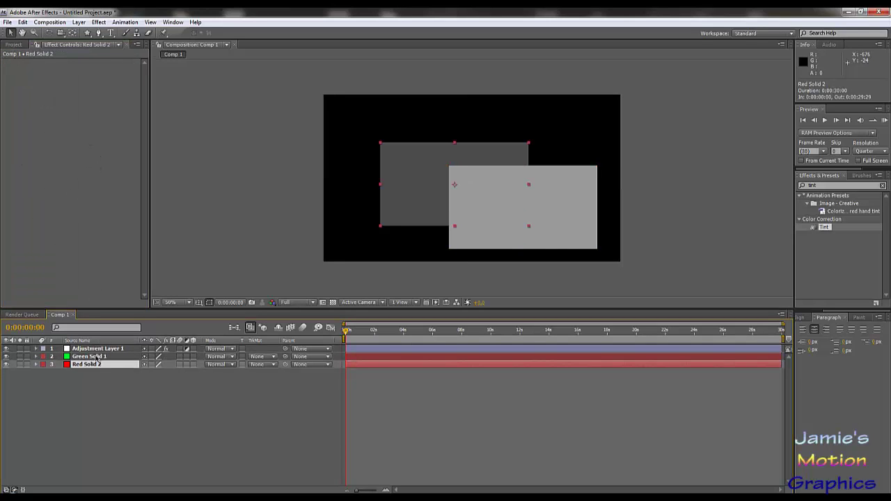
{"action": "left_click", "coordinate": [96, 349]}
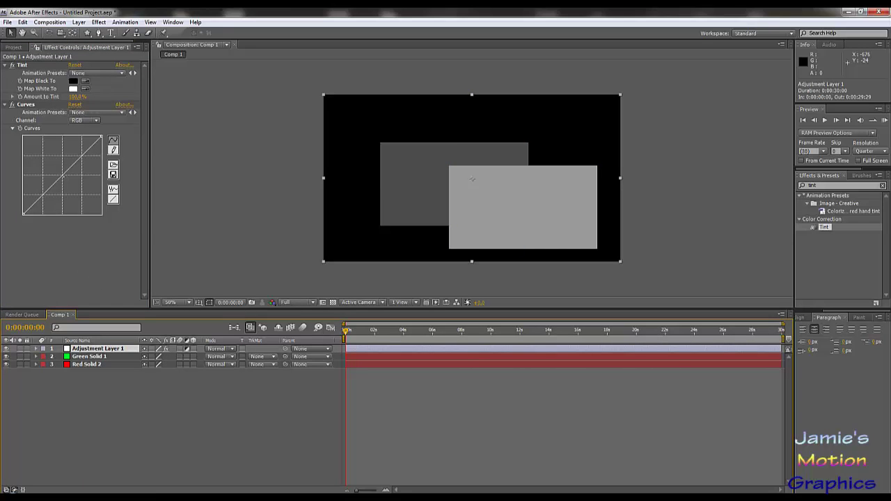
Raise the RGB curve slightly in the Curves effect, and pull the red channel's curve well below the diagonal
{"action": "left_click_drag", "start_coordinate": [53, 185], "coordinate": [33, 163]}
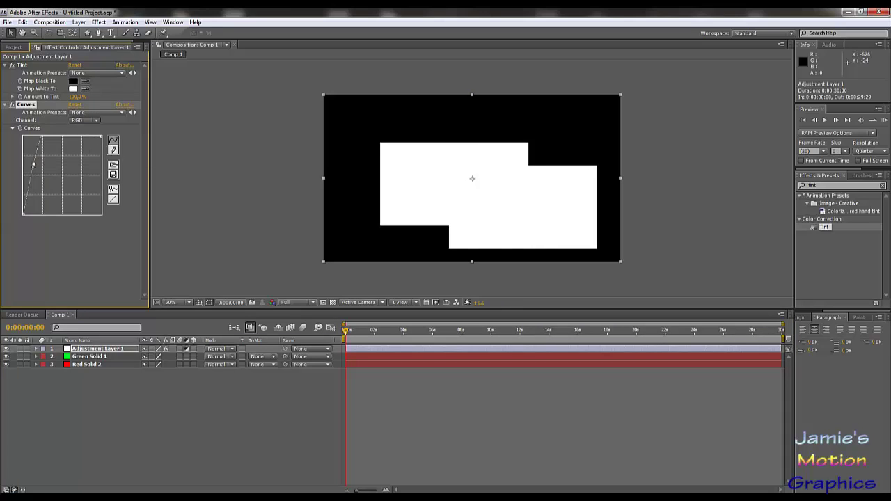
{"action": "left_click_drag", "start_coordinate": [36, 168], "coordinate": [50, 178]}
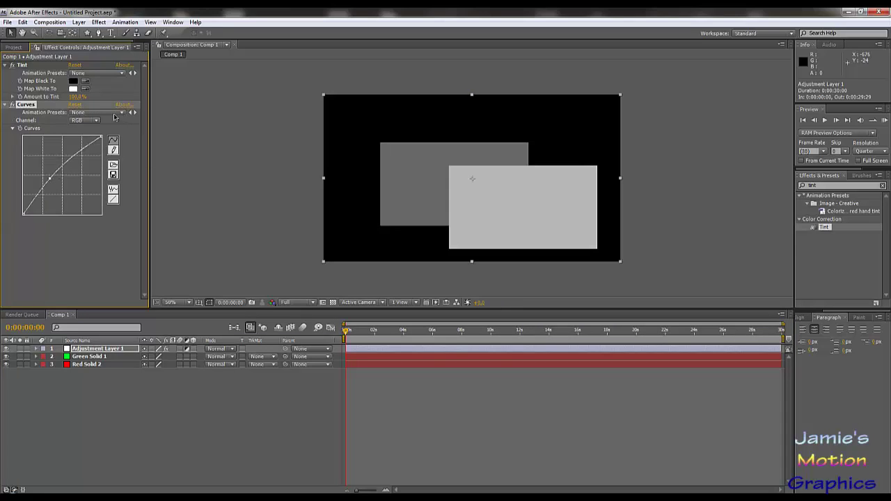
{"action": "left_click", "coordinate": [96, 120]}
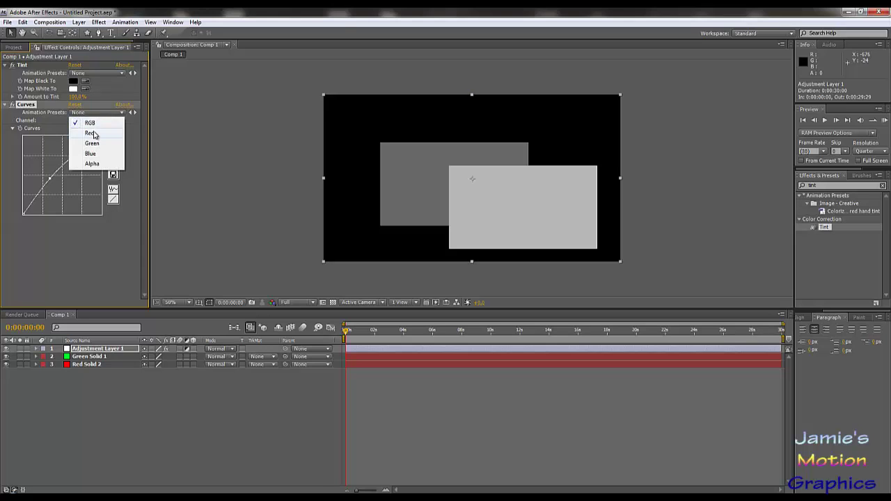
{"action": "left_click", "coordinate": [91, 132]}
{"action": "left_click_drag", "start_coordinate": [58, 184], "coordinate": [45, 174]}
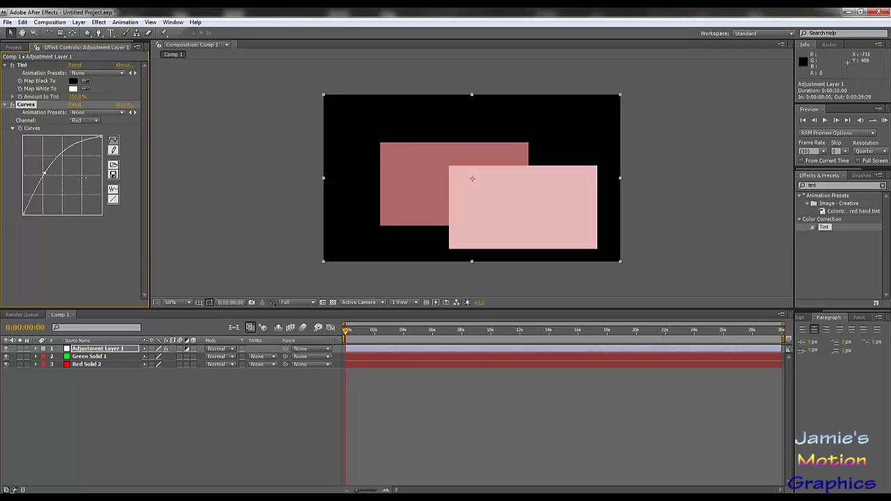
{"action": "left_click_drag", "start_coordinate": [45, 173], "coordinate": [75, 189]}
Bend the green channel's curve in the Curves effect upward above the diagonal
{"action": "left_click", "coordinate": [92, 123]}
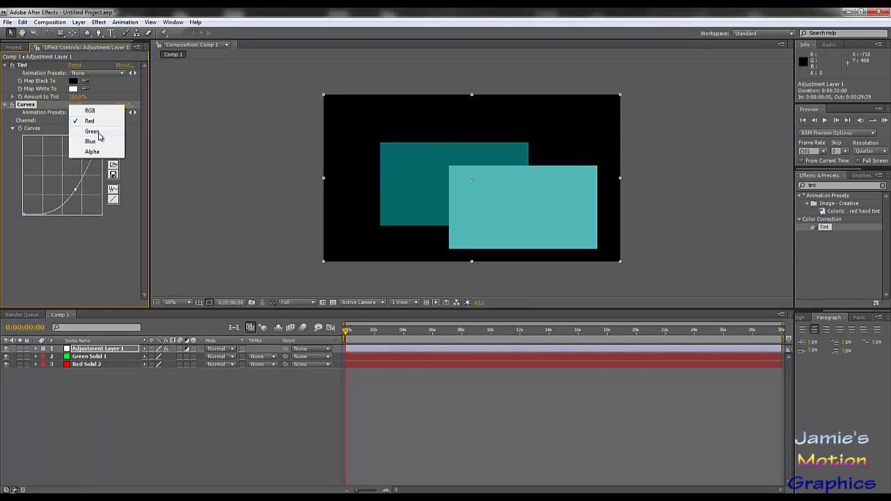
{"action": "left_click", "coordinate": [88, 131]}
{"action": "left_click_drag", "start_coordinate": [63, 180], "coordinate": [51, 171]}
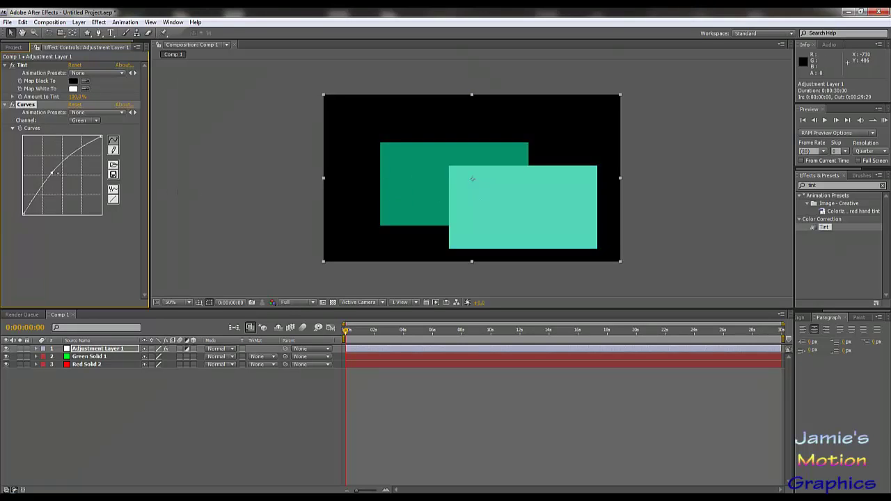
{"action": "left_click_drag", "start_coordinate": [51, 172], "coordinate": [46, 170]}
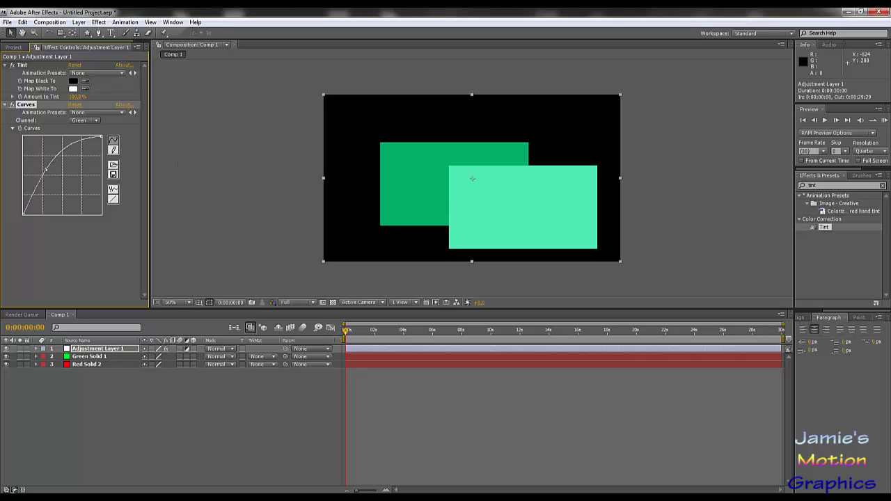
{"action": "left_click_drag", "start_coordinate": [46, 169], "coordinate": [49, 171]}
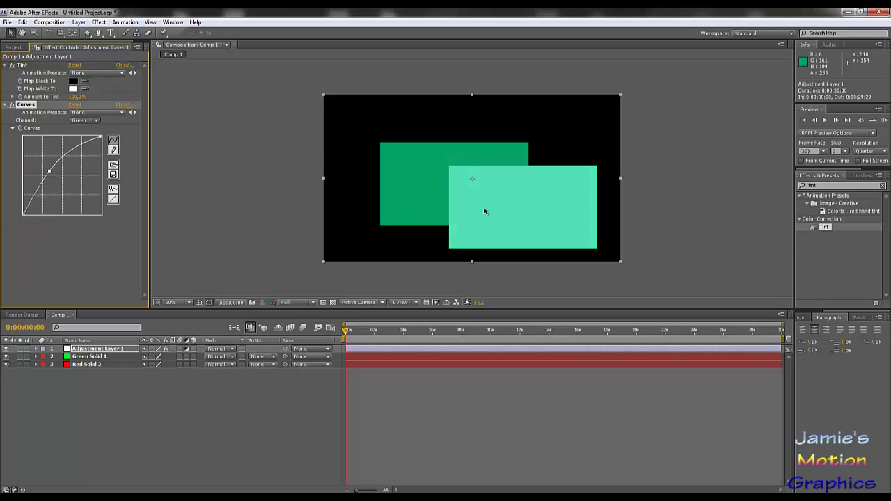
Raise the blue channel's curve in the Curves effect strongly to give both solids a cyan tone
{"action": "left_click", "coordinate": [94, 121]}
{"action": "left_click", "coordinate": [91, 131]}
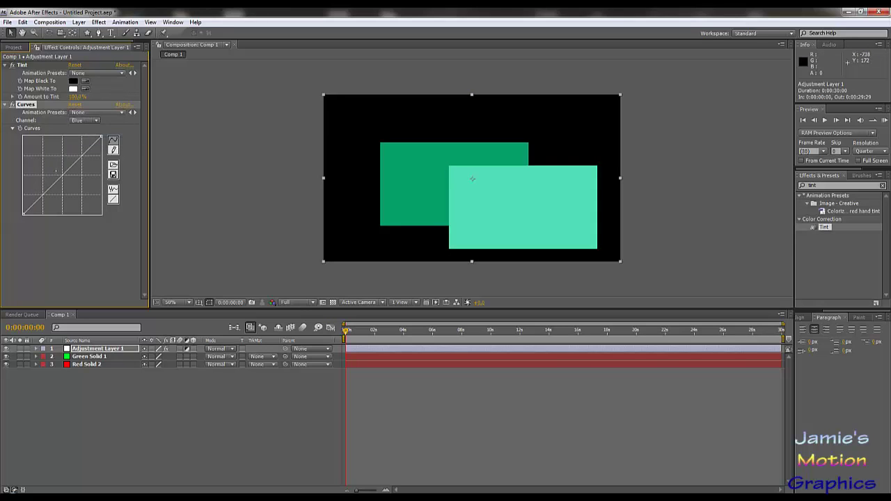
{"action": "left_click_drag", "start_coordinate": [65, 174], "coordinate": [47, 166]}
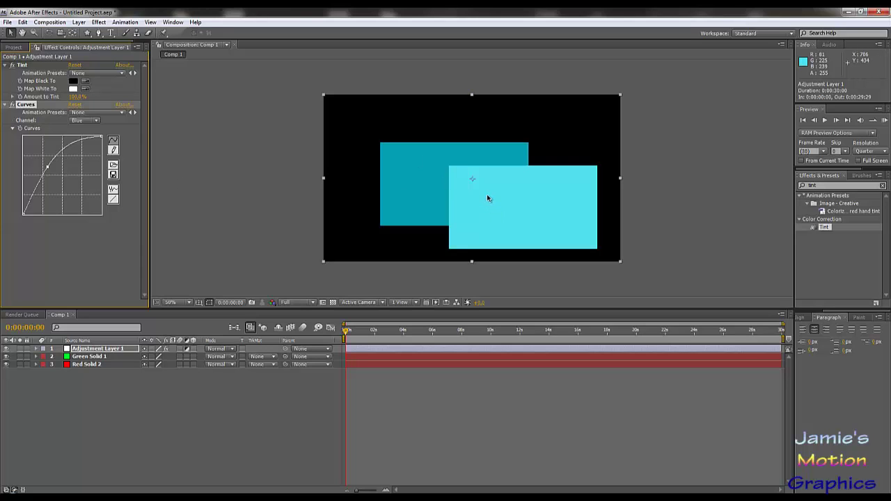
Move the green solid above the adjustment layer in the layer stack, and compare the two layers' effect controls
{"action": "left_click", "coordinate": [93, 357]}
{"action": "key", "text": "ctrl+bracketright"}
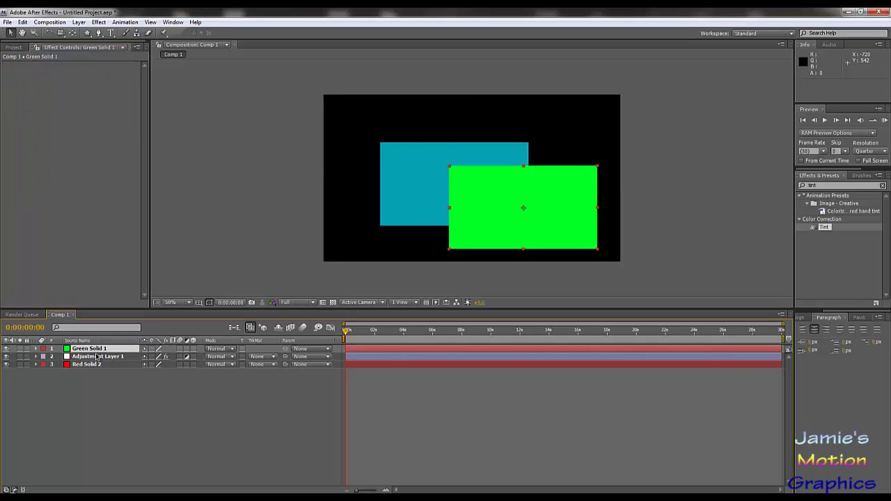
{"action": "left_click", "coordinate": [96, 357]}
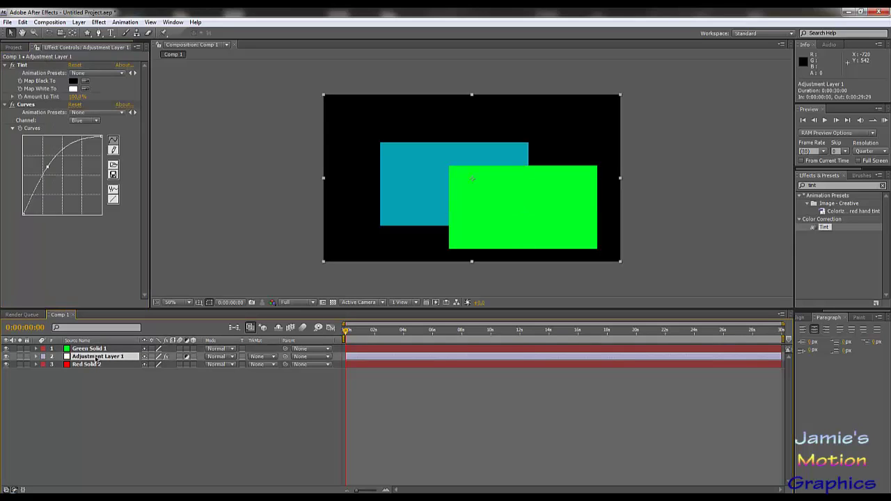
{"action": "left_click", "coordinate": [92, 349]}
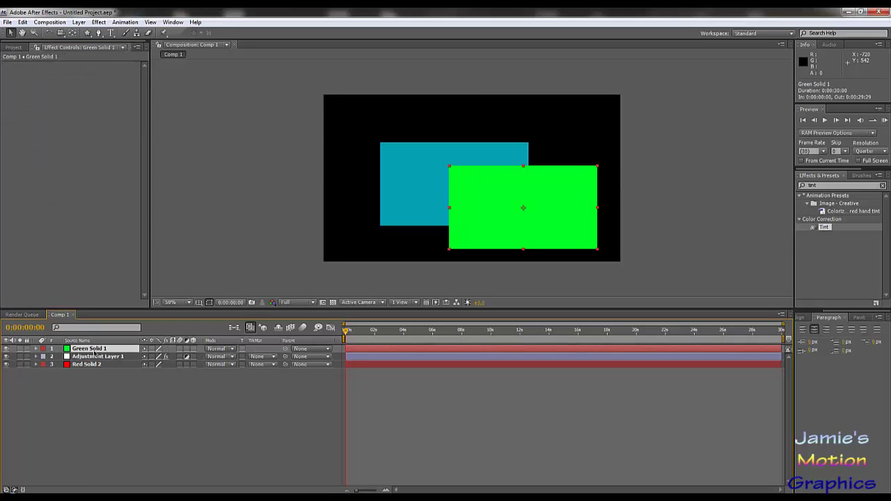
Duplicate the green solid and place one copy between the adjustment layer and the red solid
{"action": "key", "text": "ctrl+d"}
{"action": "left_click_drag", "start_coordinate": [93, 355], "coordinate": [95, 369]}
{"action": "left_click", "coordinate": [95, 350]}
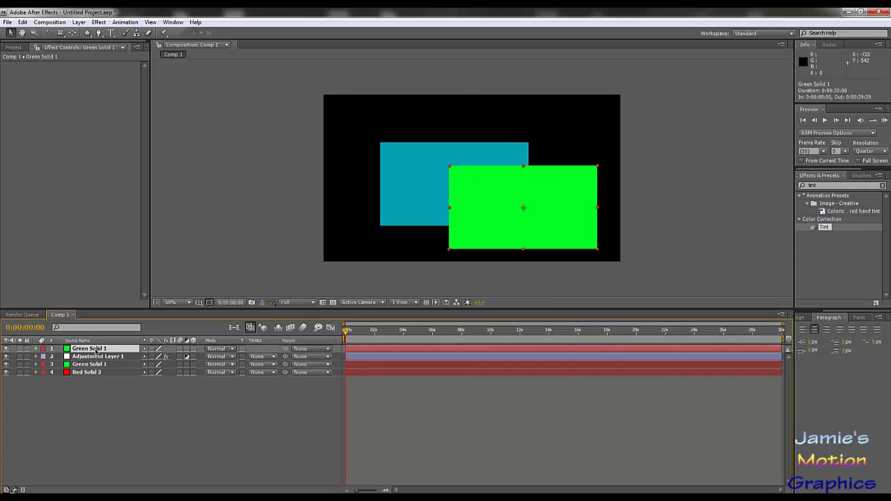
Move the top green solid up to about position 779, 192, toggle its visibility, and place it directly beneath the adjustment layer
{"action": "left_click_drag", "start_coordinate": [505, 241], "coordinate": [484, 174]}
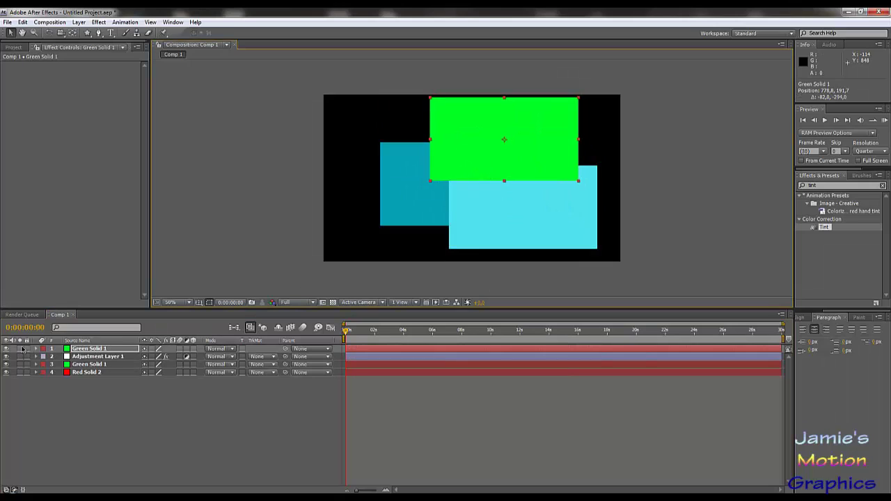
{"action": "left_click", "coordinate": [6, 349]}
{"action": "left_click", "coordinate": [7, 349]}
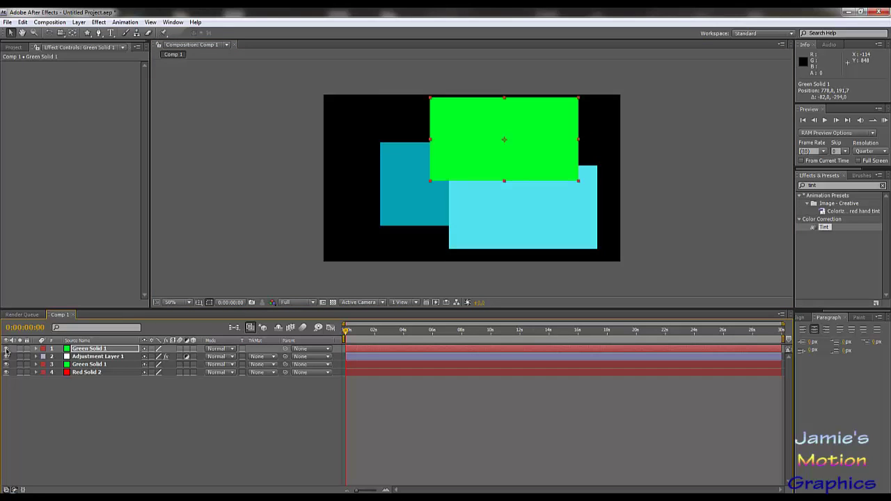
{"action": "left_click", "coordinate": [292, 273]}
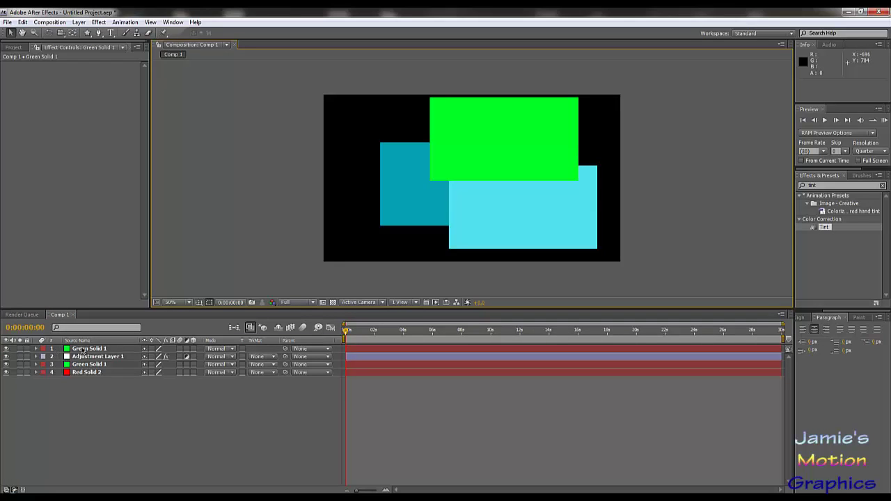
{"action": "left_click_drag", "start_coordinate": [85, 349], "coordinate": [88, 362]}
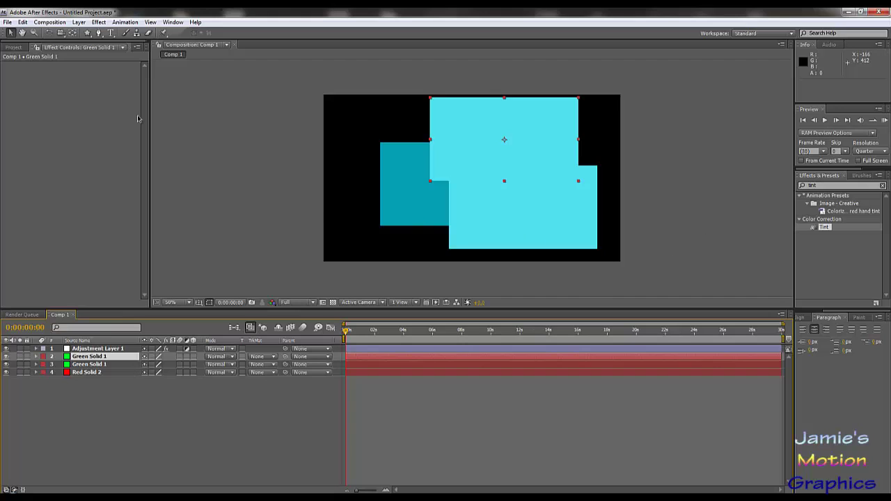
{"action": "left_click", "coordinate": [98, 22]}
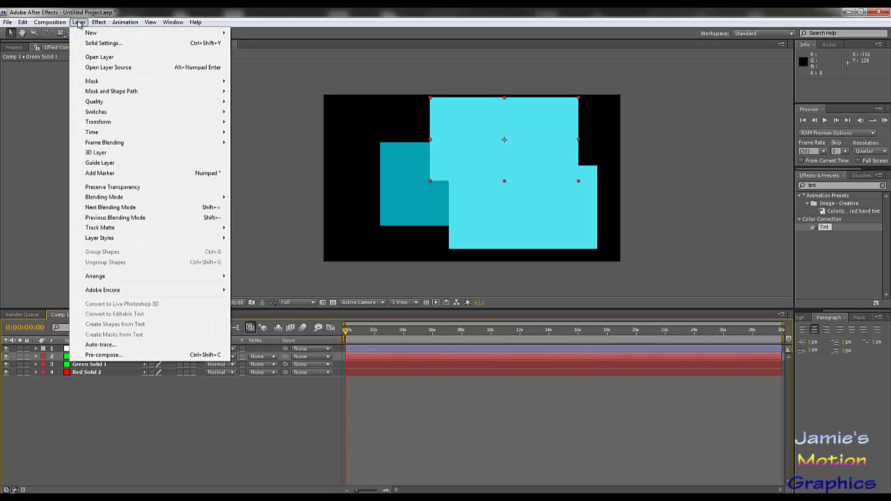
{"action": "mouse_move", "coordinate": [195, 22]}
{"action": "mouse_move", "coordinate": [78, 22]}
{"action": "mouse_move", "coordinate": [136, 34]}
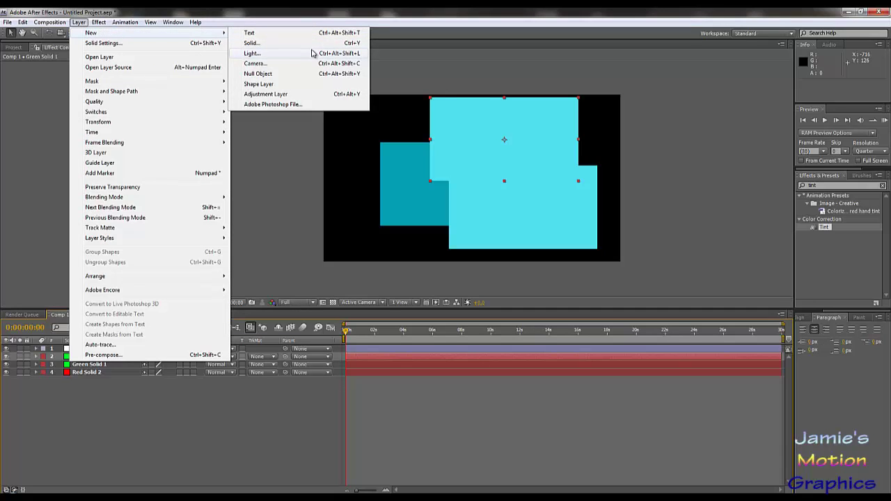
{"action": "left_click", "coordinate": [376, 13]}
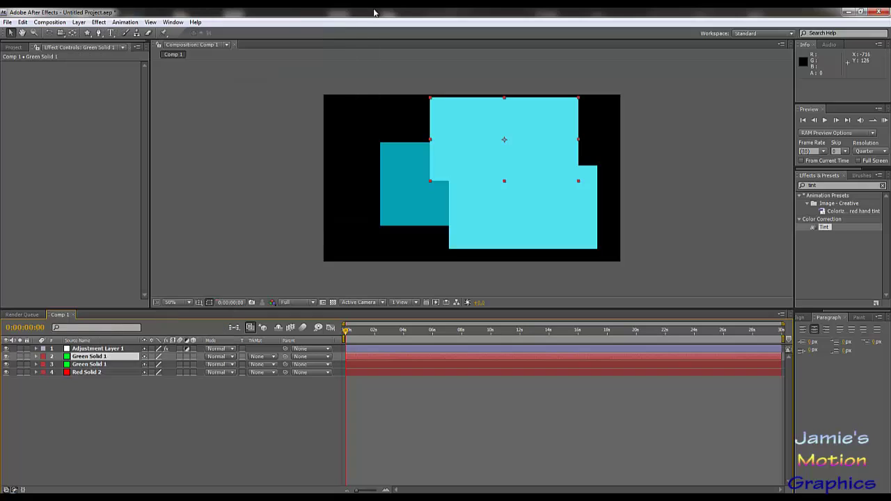
{"action": "left_click", "coordinate": [206, 435]}
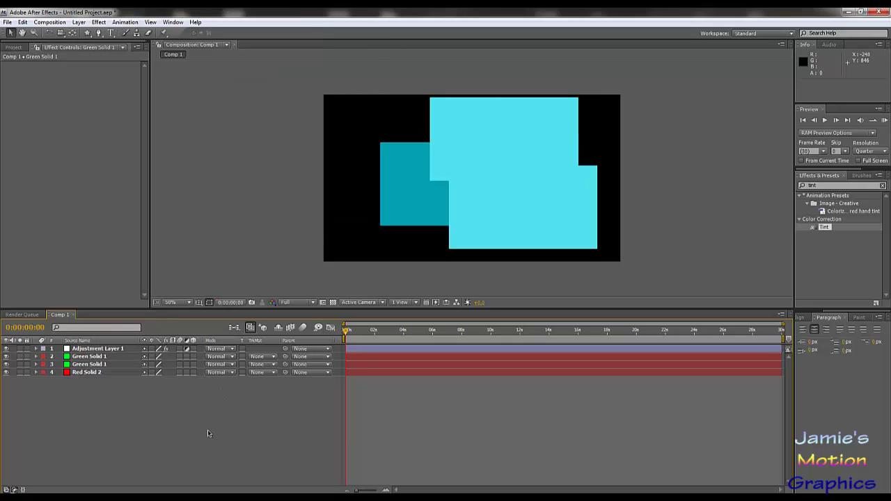